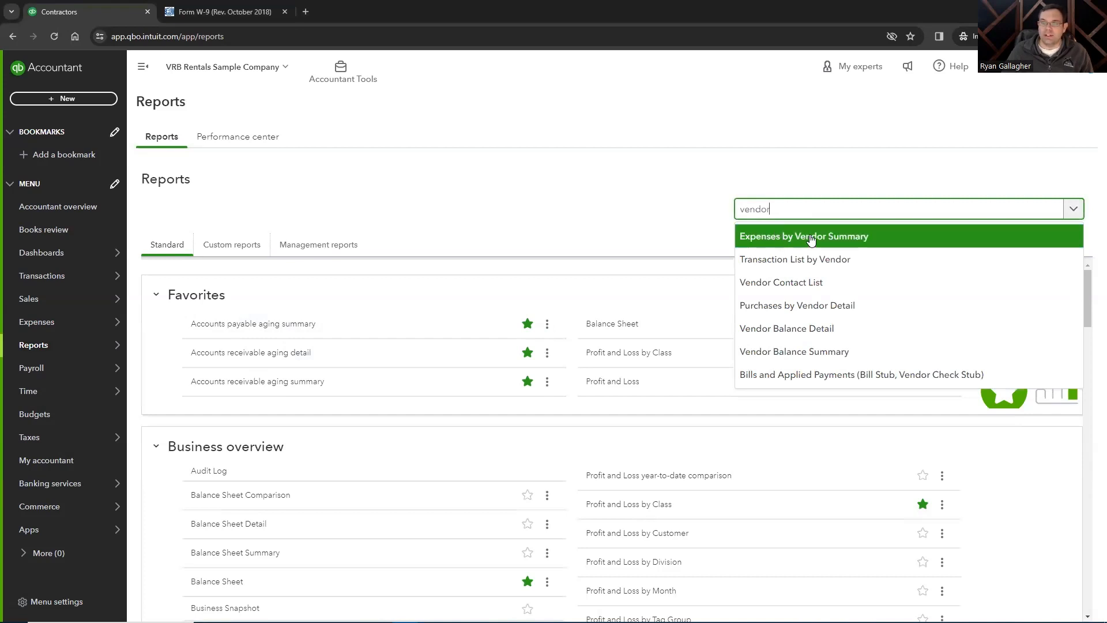
Open the Expenses by Vendor Summary report and duplicate its browser tab
{"action": "left_click", "coordinate": [843, 242]}
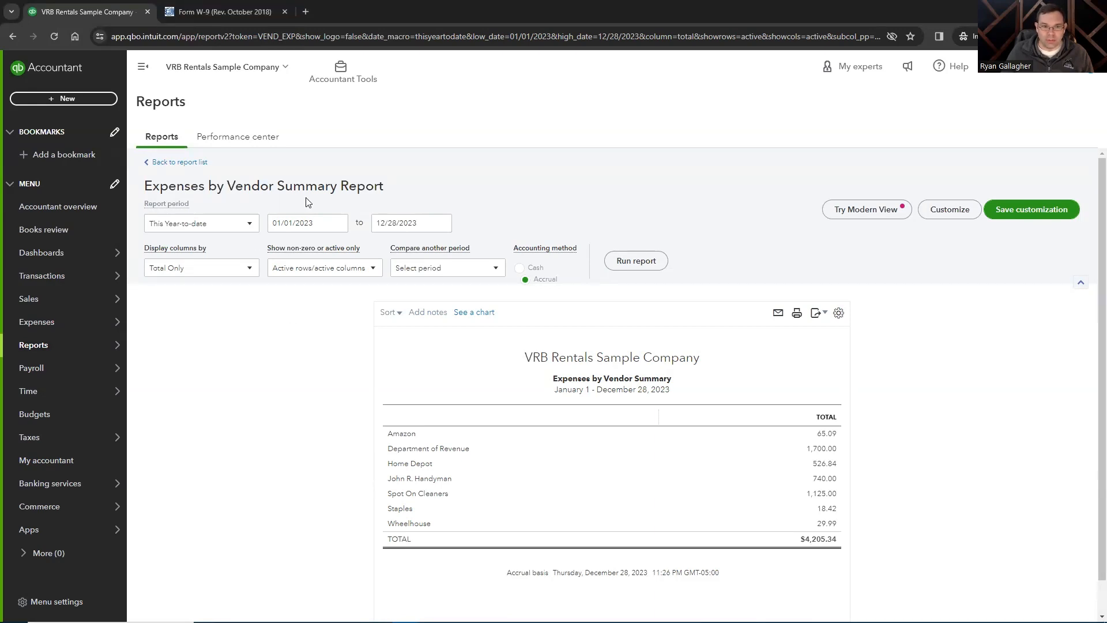
{"action": "right_click", "coordinate": [103, 17]}
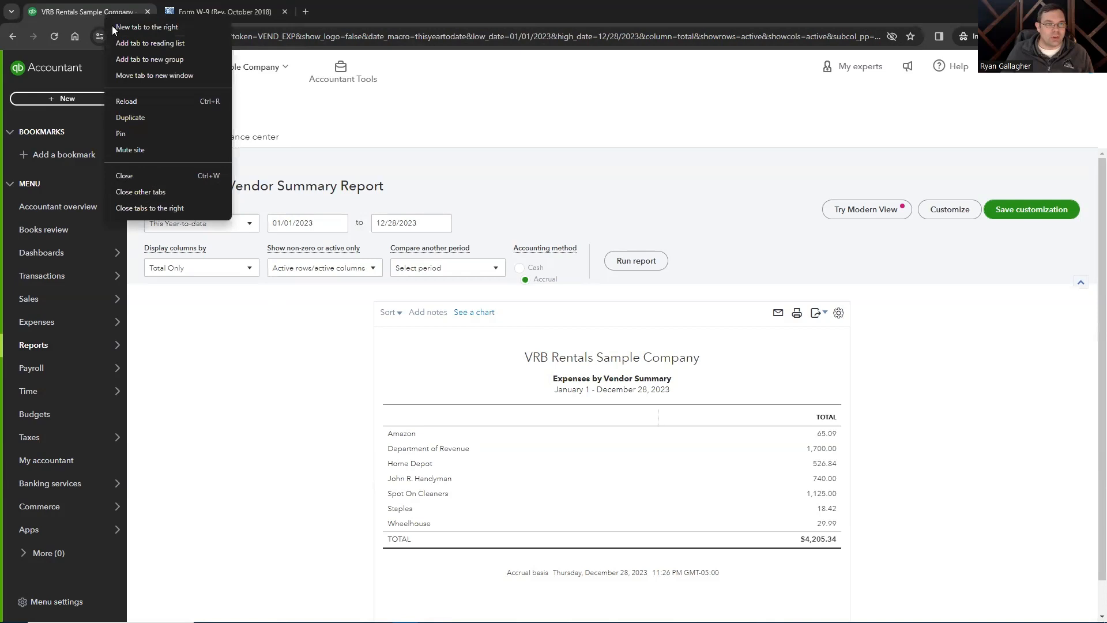
{"action": "left_click", "coordinate": [131, 118]}
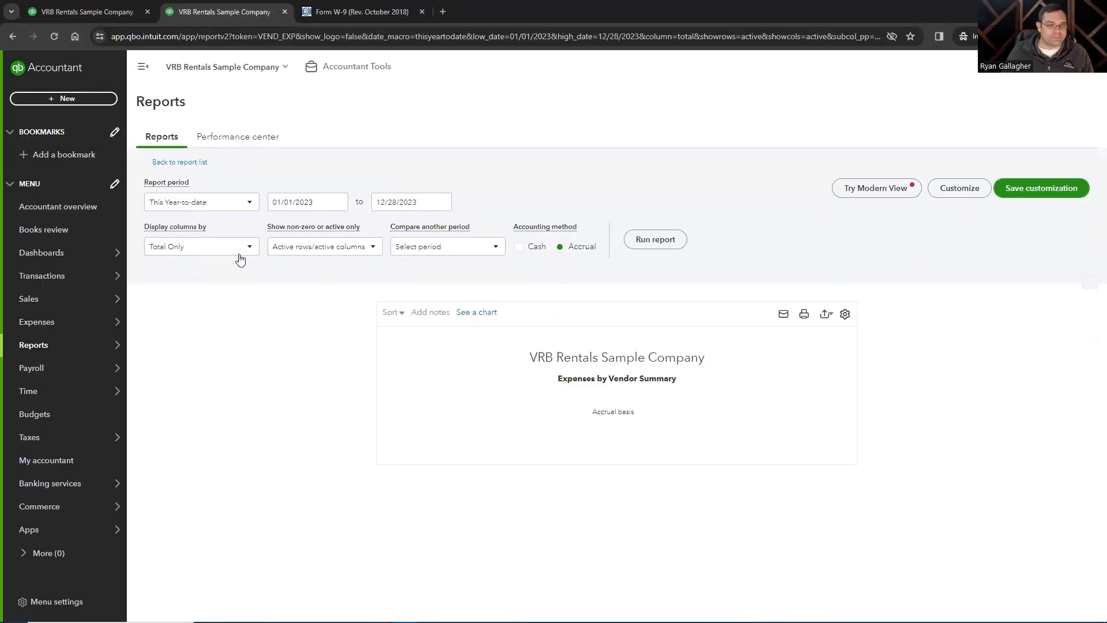
Search the report list for "trans" in the duplicated tab and open the Transaction List by Vendor report
{"action": "mouse_move", "coordinate": [44, 346]}
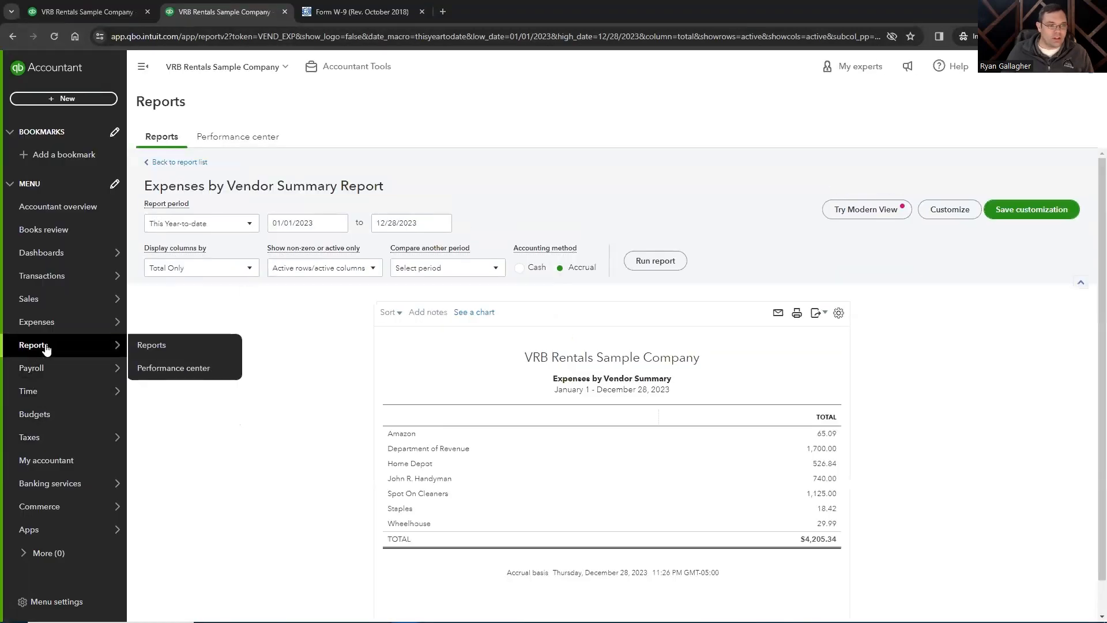
{"action": "left_click", "coordinate": [142, 348]}
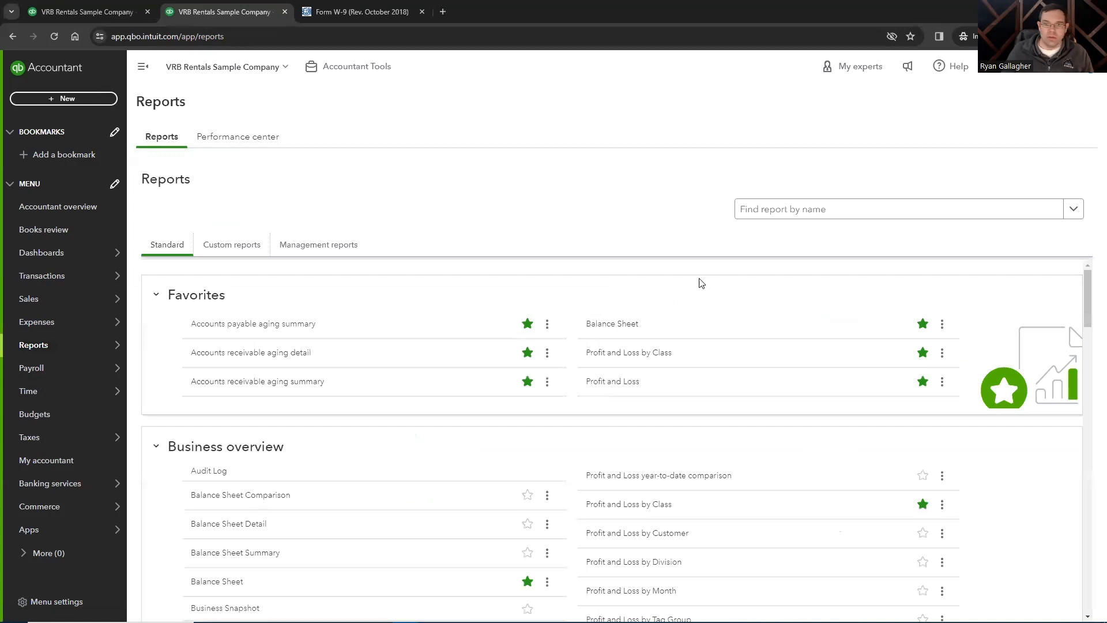
{"action": "left_click", "coordinate": [777, 211]}
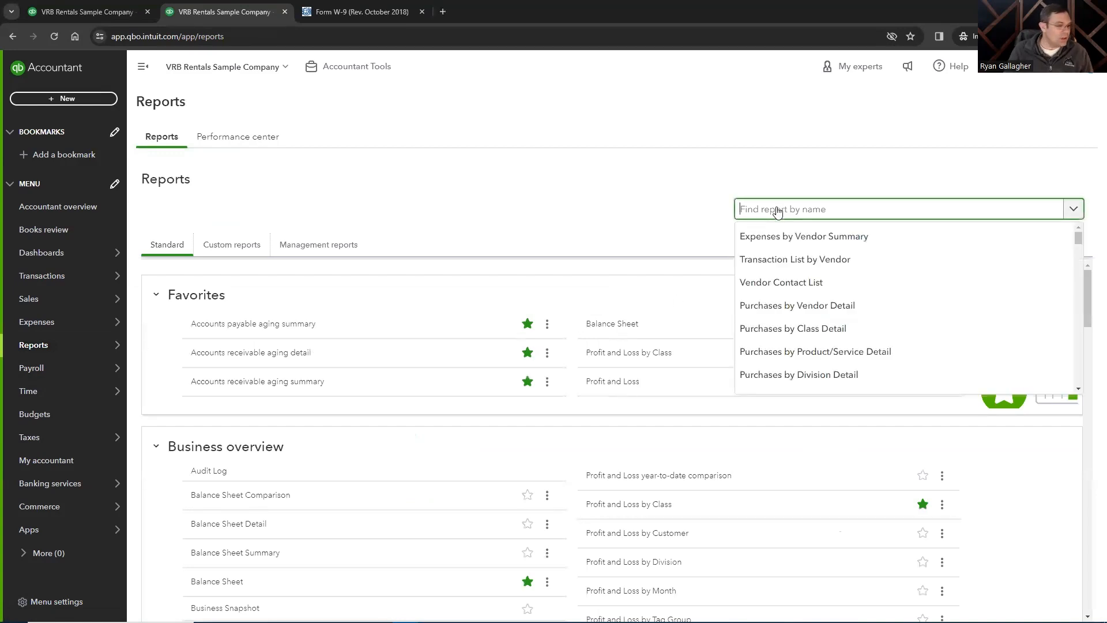
{"action": "type", "text": "trans"}
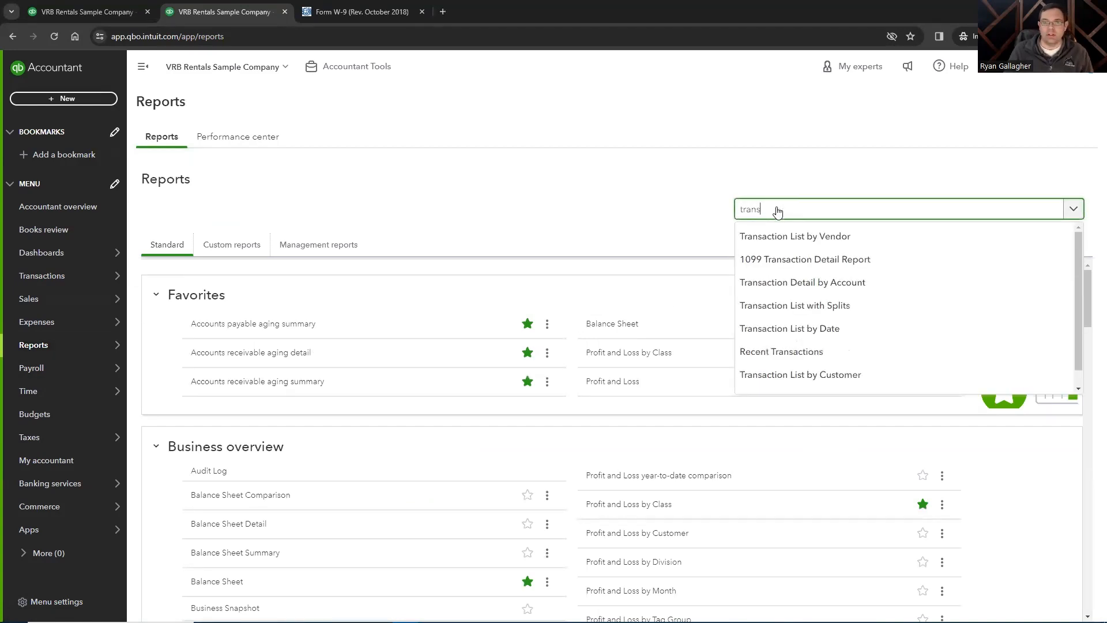
{"action": "left_click", "coordinate": [794, 238]}
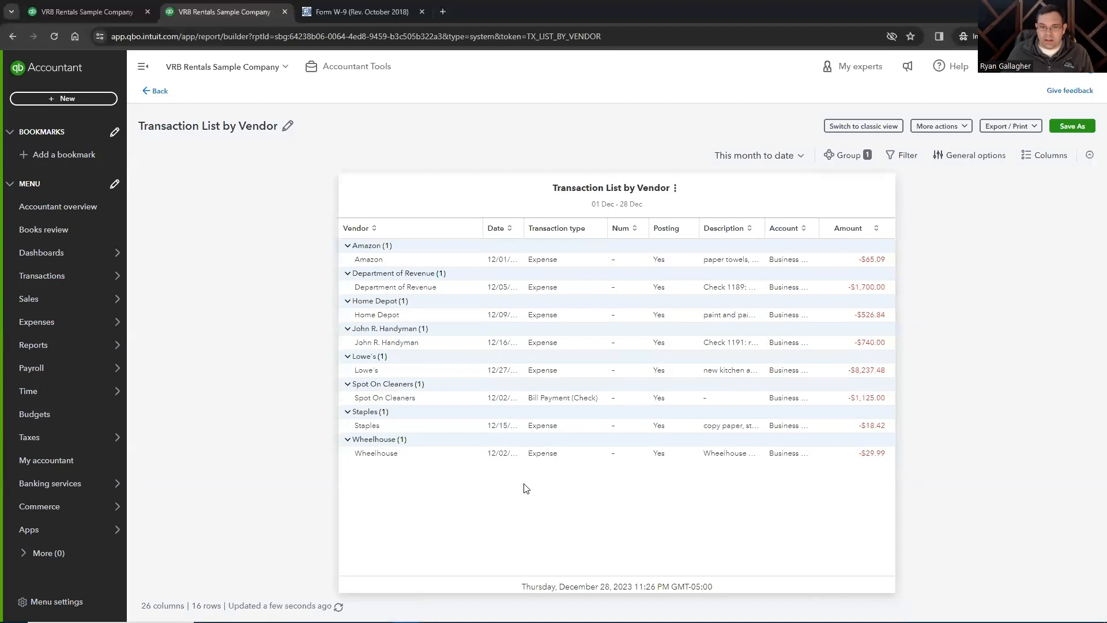
Compare the Transaction List by Vendor with the Expenses by Vendor Summary, and close the transaction list's browser tab
{"action": "left_click", "coordinate": [103, 10]}
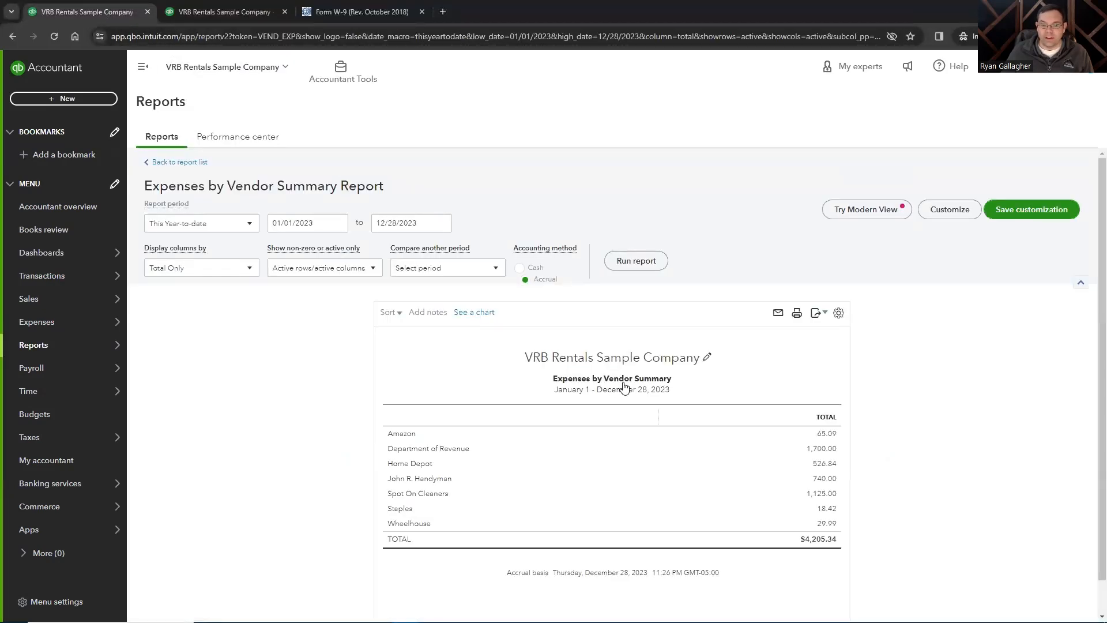
{"action": "left_click", "coordinate": [222, 10]}
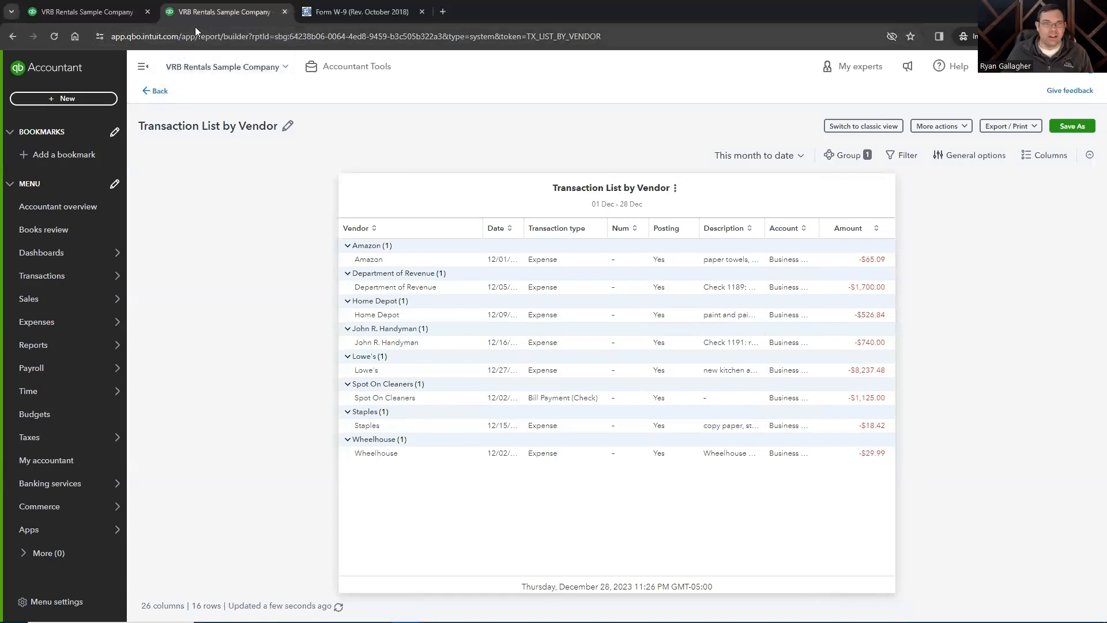
{"action": "left_click", "coordinate": [284, 11]}
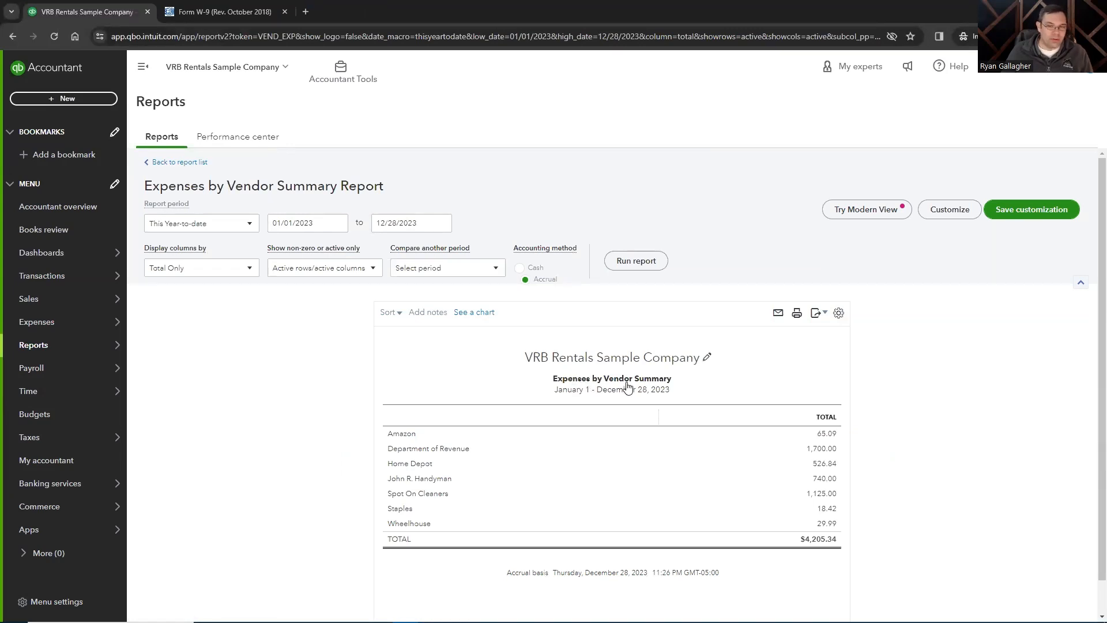
Run the Expenses by Vendor Summary report for This Year using the Cash accounting method
{"action": "left_click", "coordinate": [241, 229]}
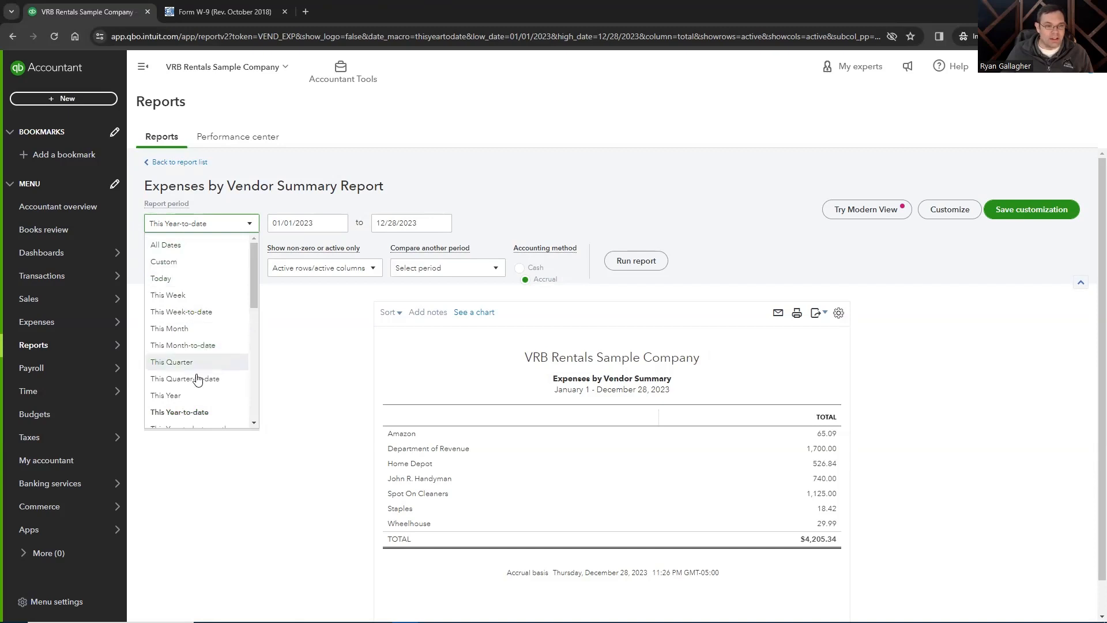
{"action": "left_click", "coordinate": [190, 397]}
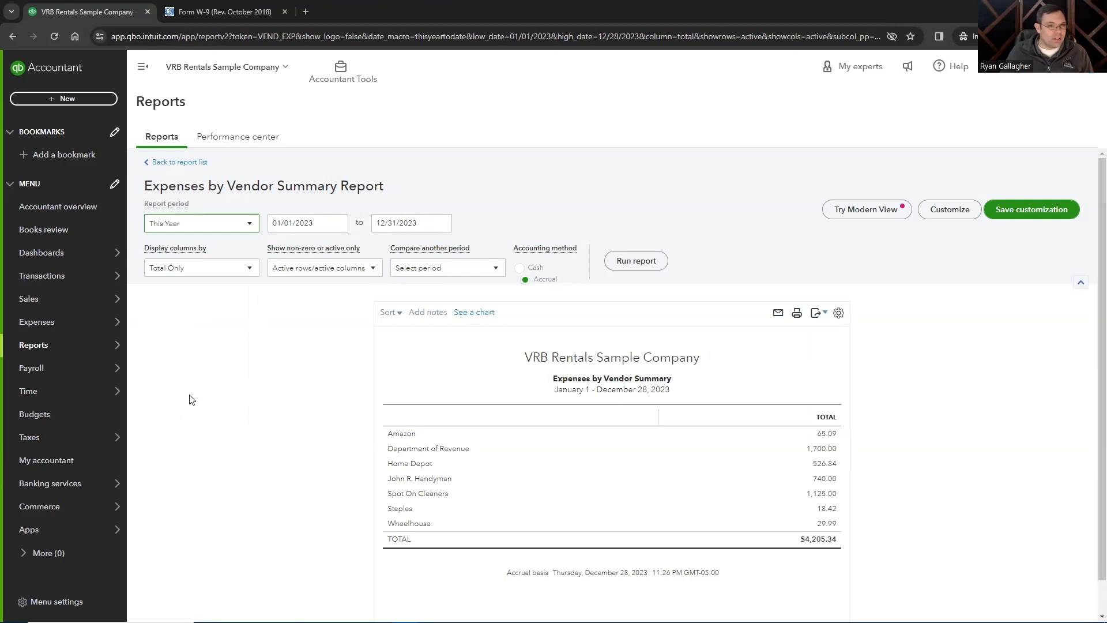
{"action": "left_click", "coordinate": [185, 230]}
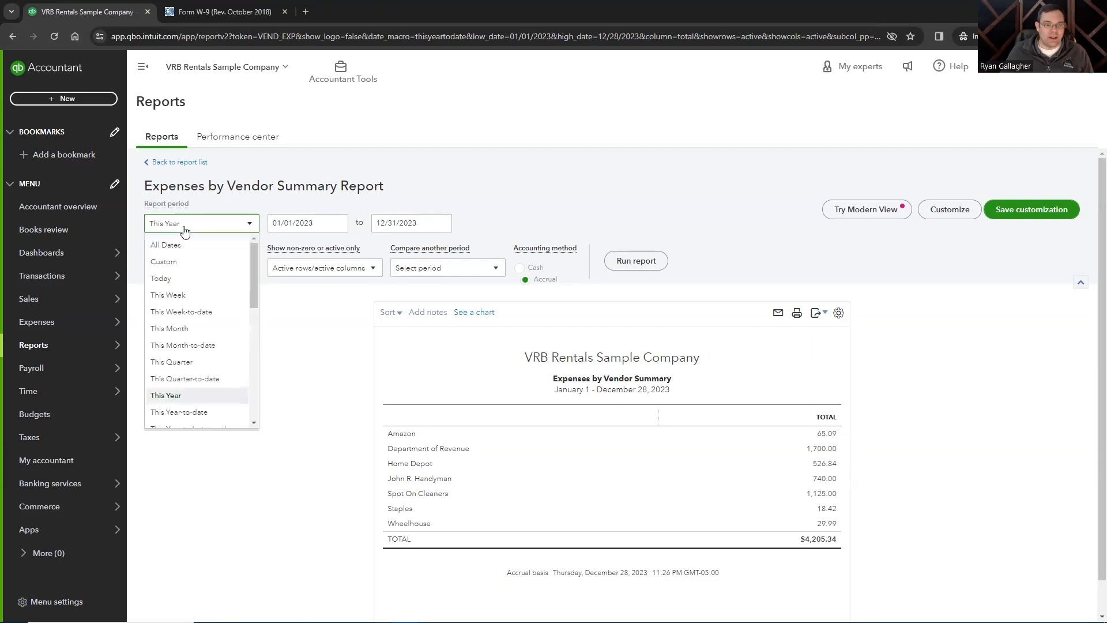
{"action": "scroll", "coordinate": [208, 400], "scroll_direction": "down", "scroll_amount": 3}
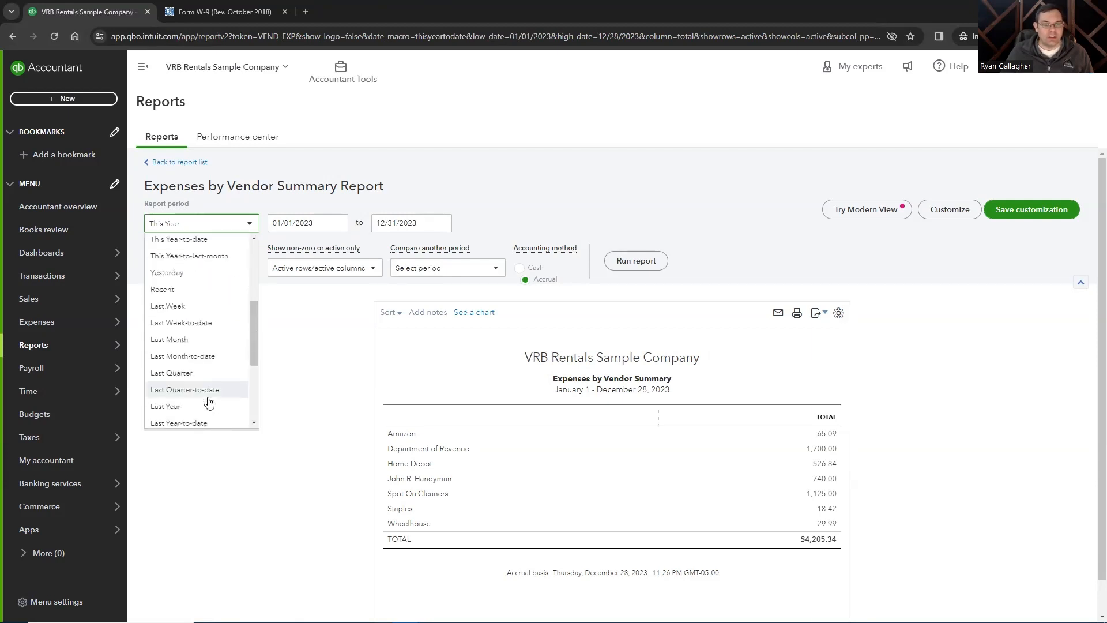
{"action": "left_click", "coordinate": [307, 368]}
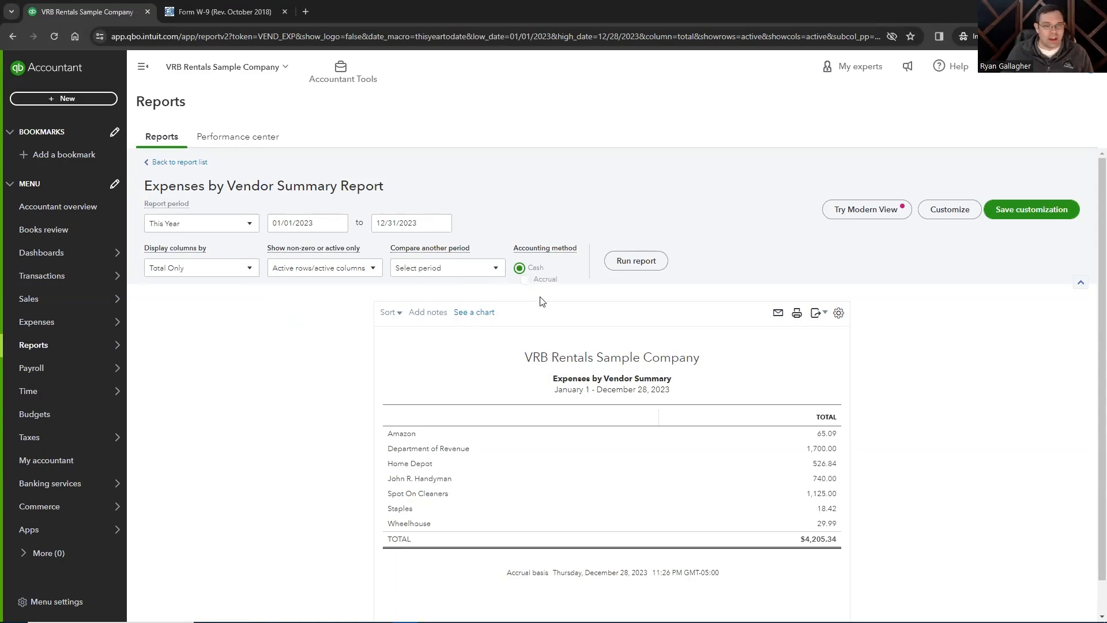
{"action": "left_click", "coordinate": [637, 262]}
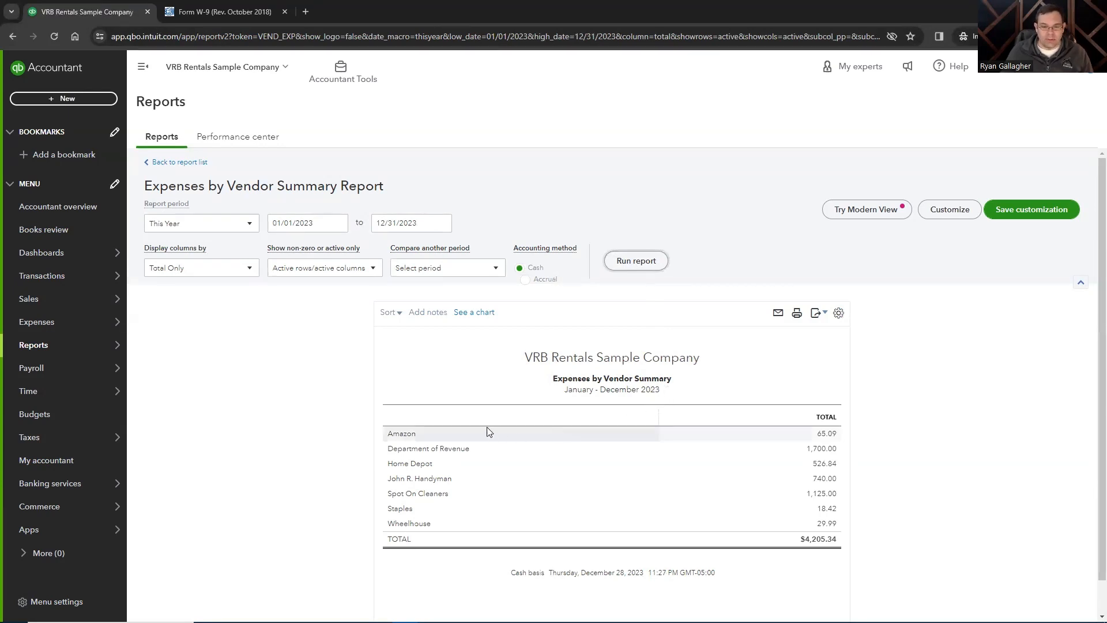
Sort the vendor expense summary by total in descending order and review the listed vendors
{"action": "left_click", "coordinate": [394, 315]}
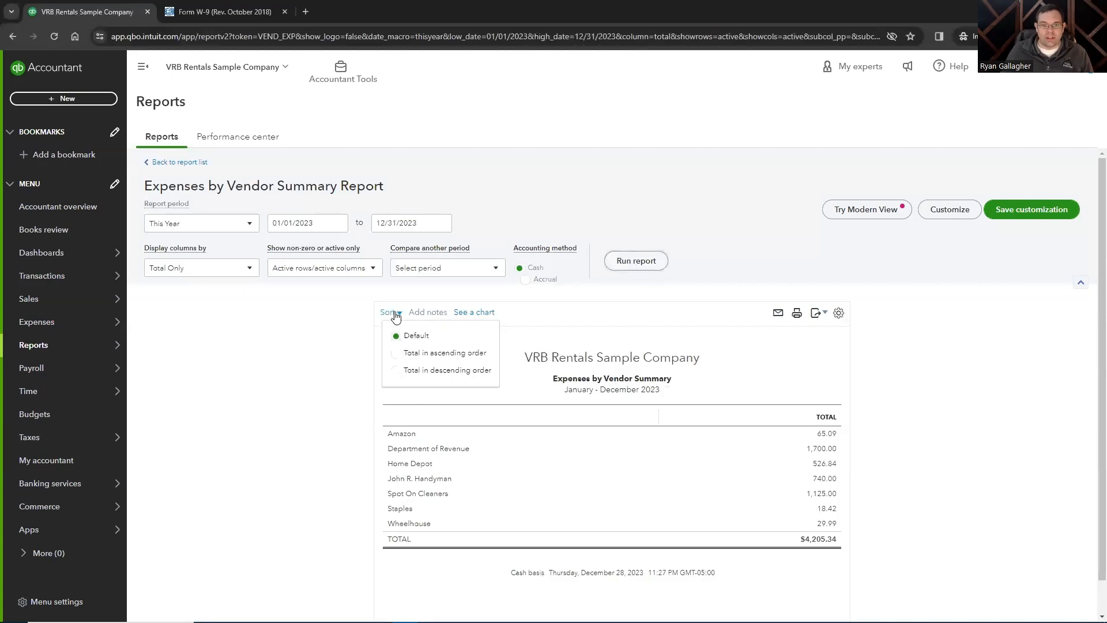
{"action": "left_click", "coordinate": [396, 371]}
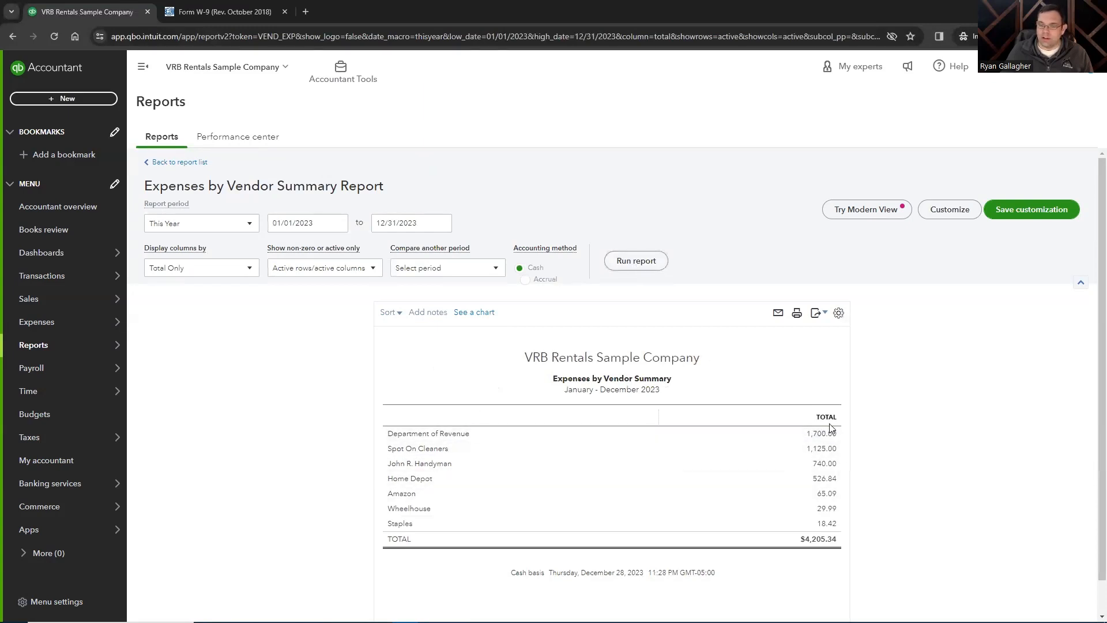
{"action": "scroll", "coordinate": [913, 424], "scroll_direction": "down", "scroll_amount": 1}
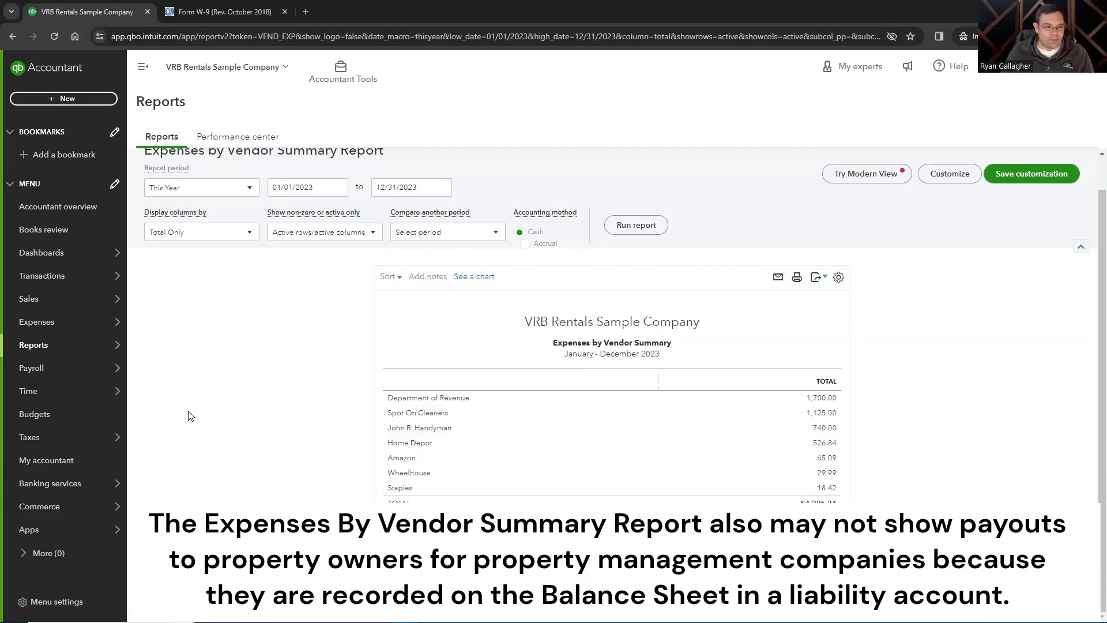
Open the report list in a new browser tab and open the Balance Sheet report from the favorites
{"action": "mouse_move", "coordinate": [62, 352]}
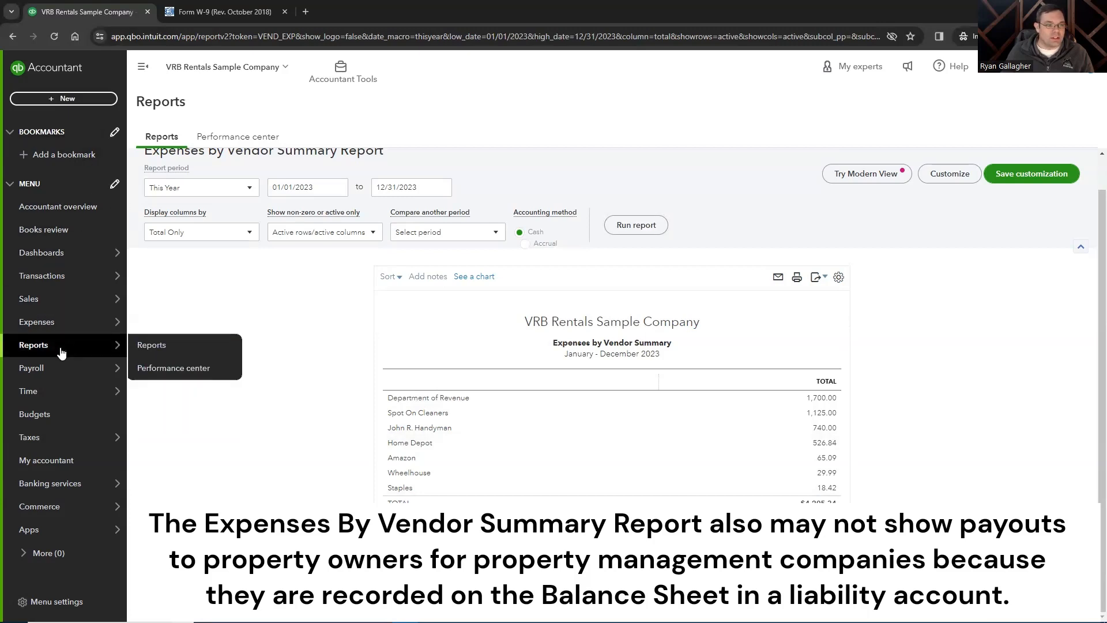
{"action": "right_click", "coordinate": [151, 346]}
{"action": "left_click", "coordinate": [203, 357]}
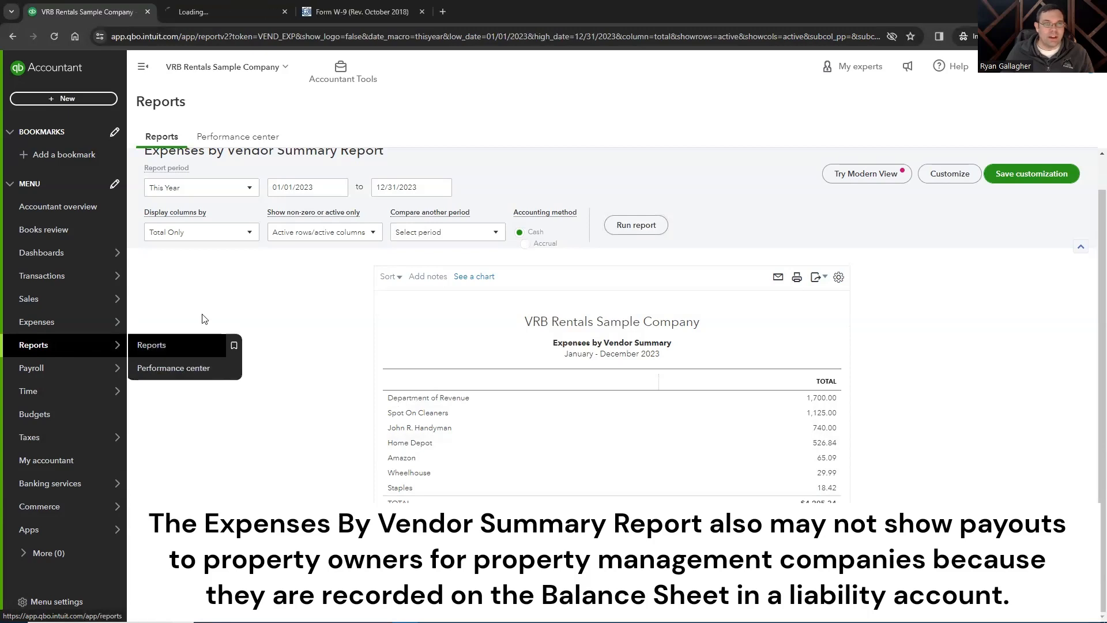
{"action": "left_click", "coordinate": [199, 13]}
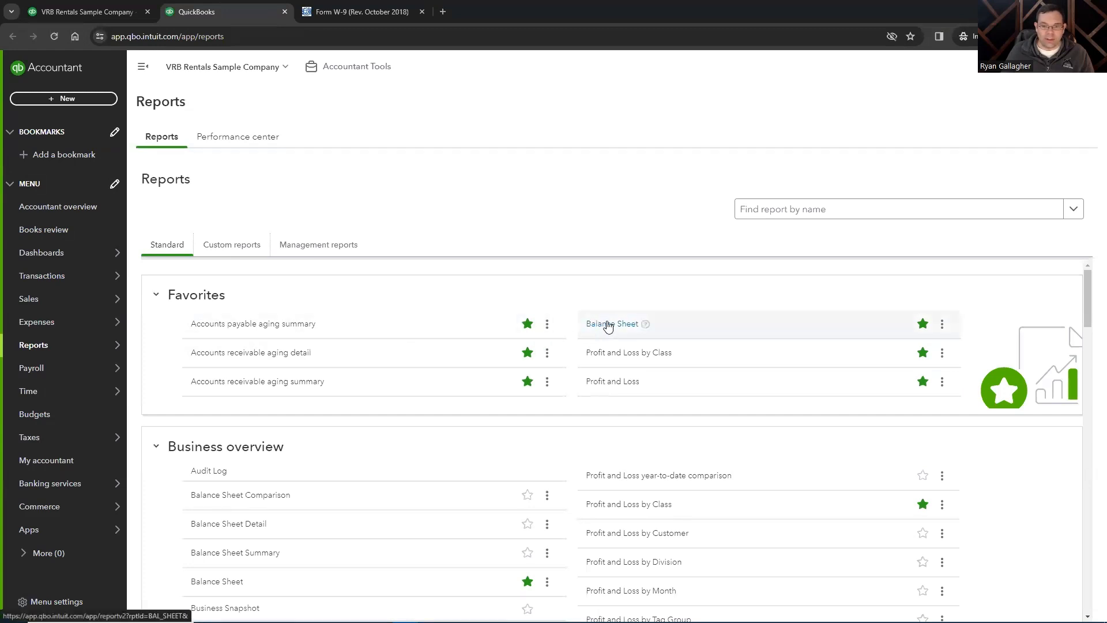
{"action": "left_click", "coordinate": [605, 331]}
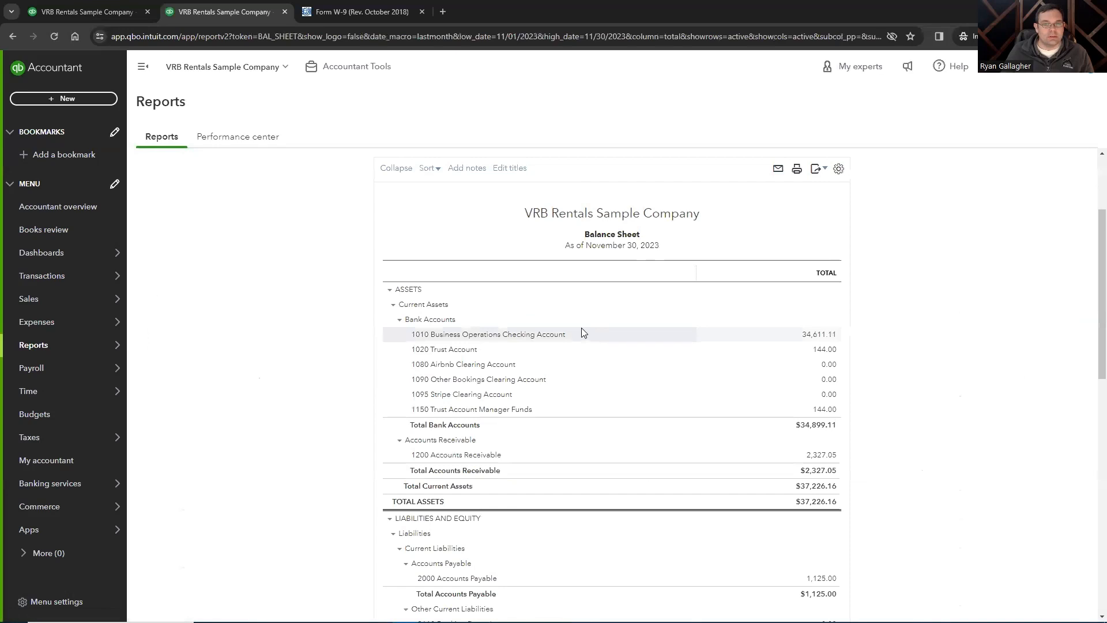
Set the Balance Sheet report period to This Year and run the report
{"action": "left_click", "coordinate": [231, 224]}
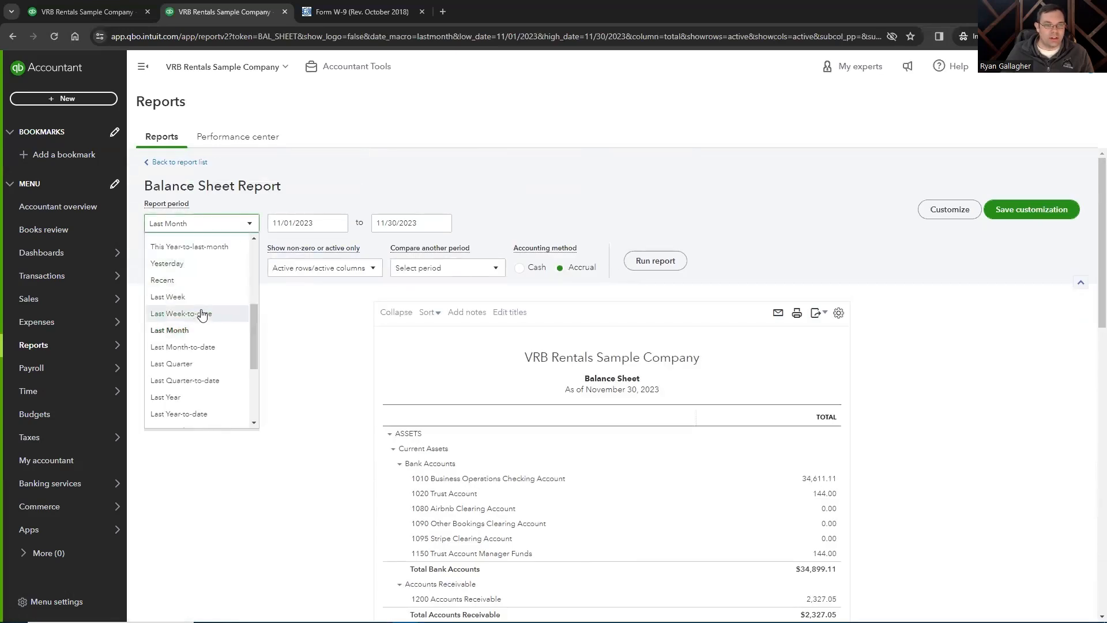
{"action": "scroll", "coordinate": [192, 326], "scroll_direction": "up", "scroll_amount": 2}
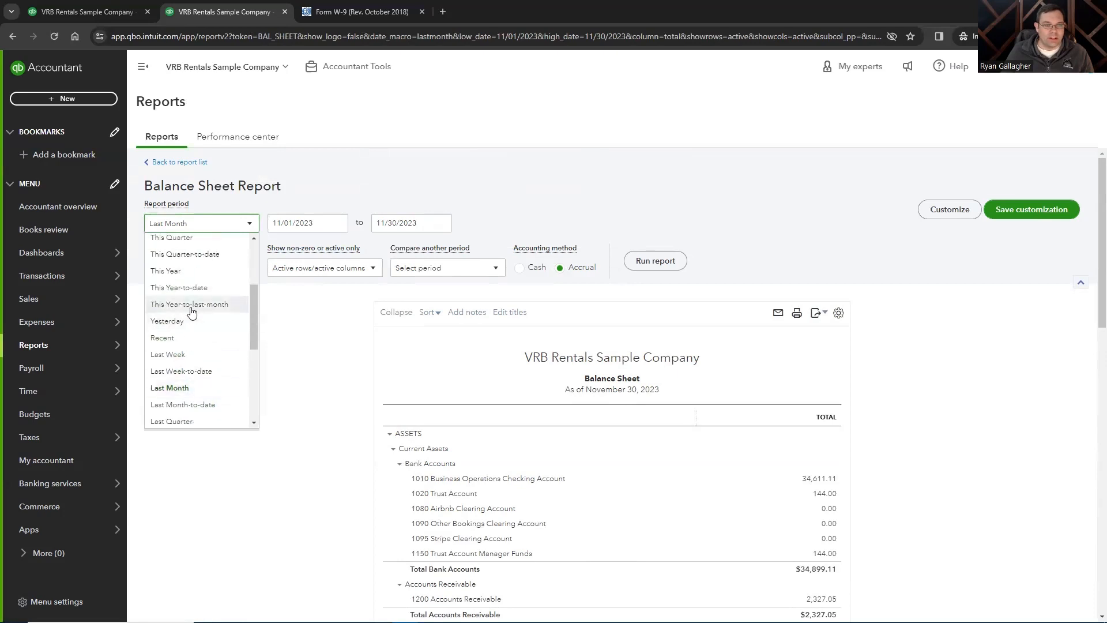
{"action": "left_click", "coordinate": [190, 271]}
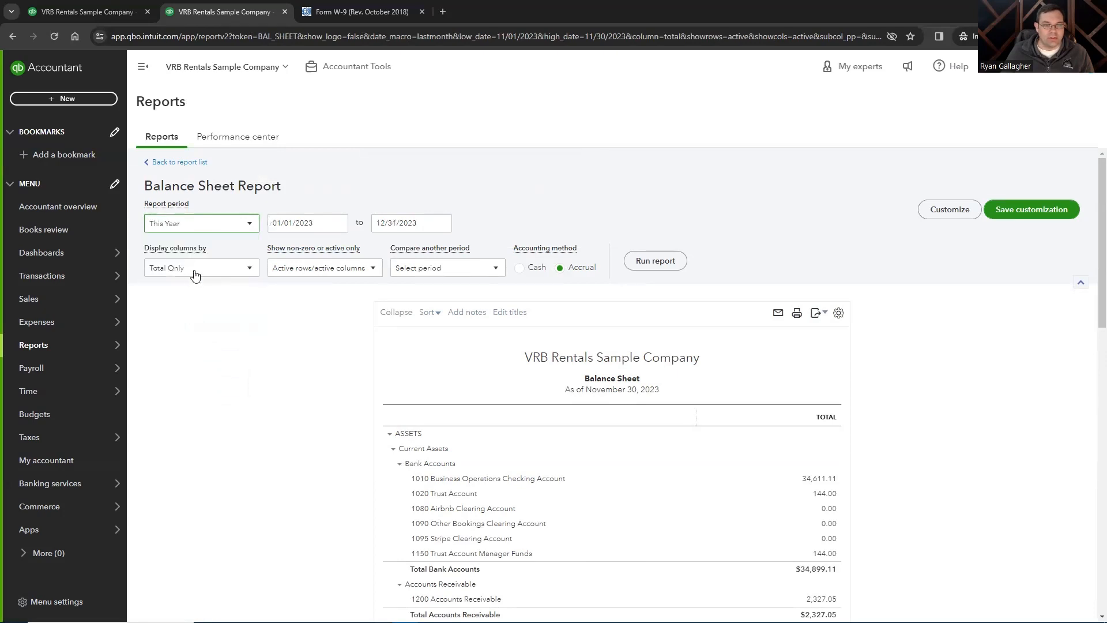
{"action": "left_click", "coordinate": [651, 265]}
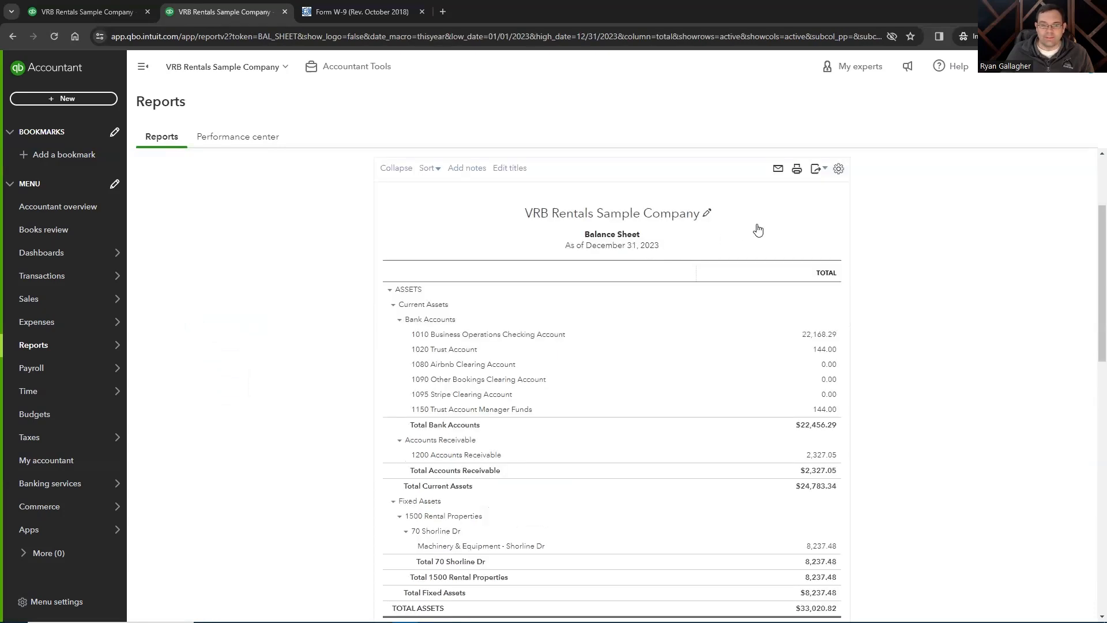
Open the transactions behind the Total Fixed Assets amount and compare them with the Expenses by Vendor Summary
{"action": "scroll", "coordinate": [883, 287], "scroll_direction": "down", "scroll_amount": 3}
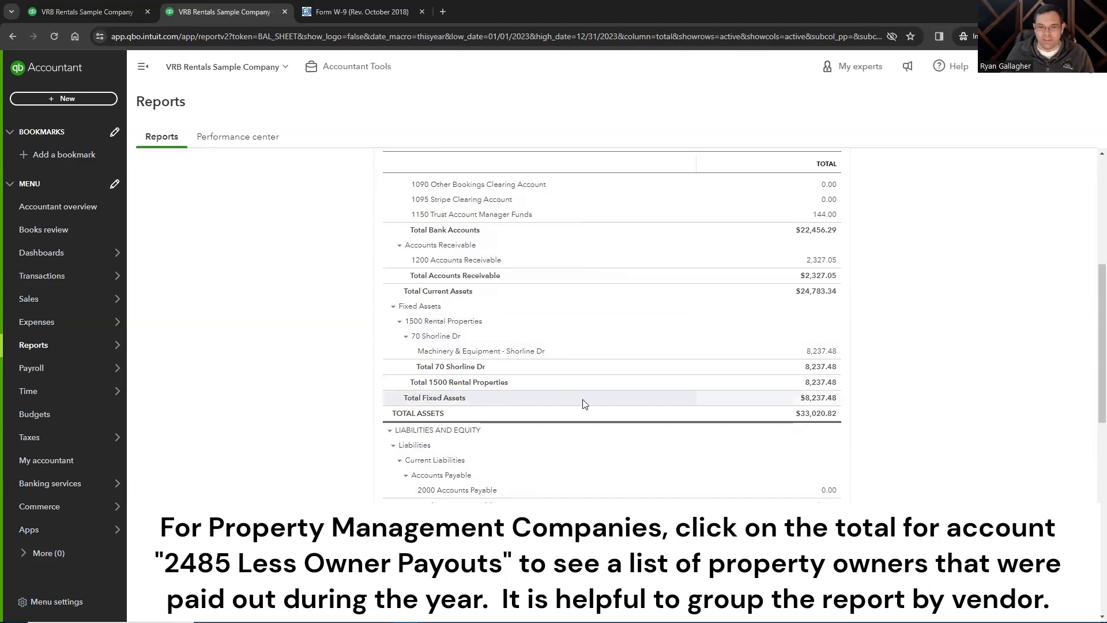
{"action": "left_click", "coordinate": [829, 404]}
{"action": "scroll", "coordinate": [571, 292], "scroll_direction": "down", "scroll_amount": 1}
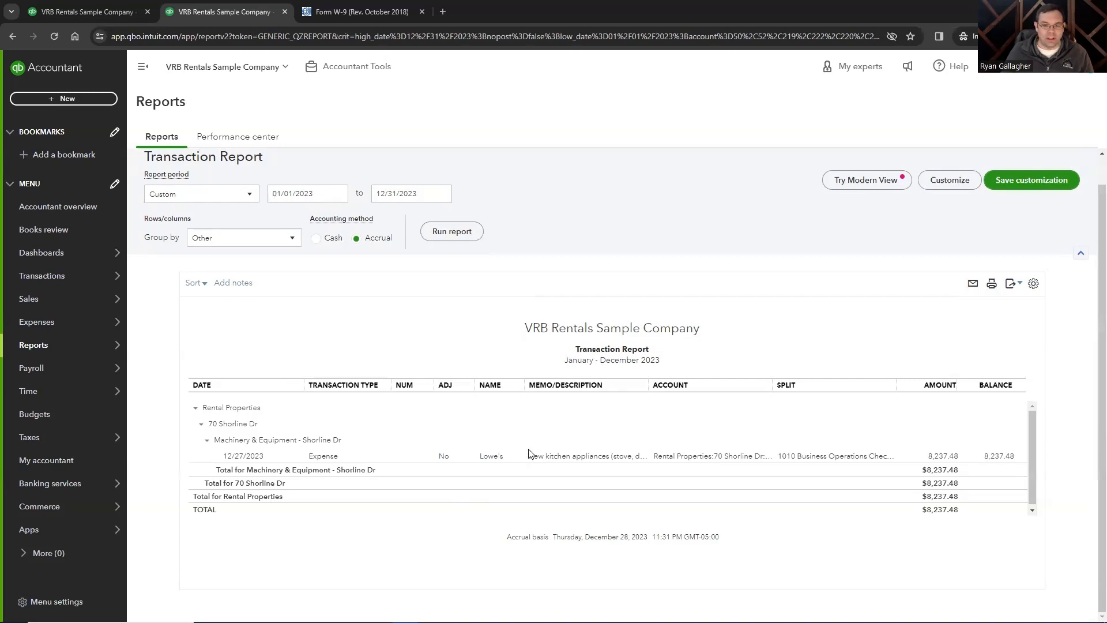
{"action": "left_click", "coordinate": [84, 11]}
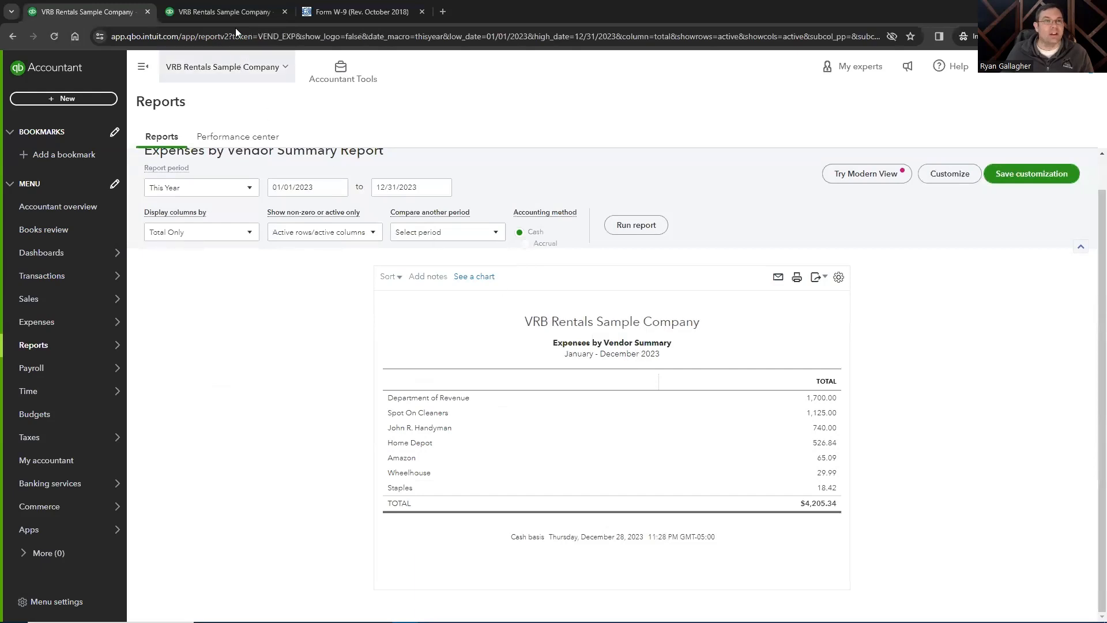
{"action": "left_click", "coordinate": [232, 6]}
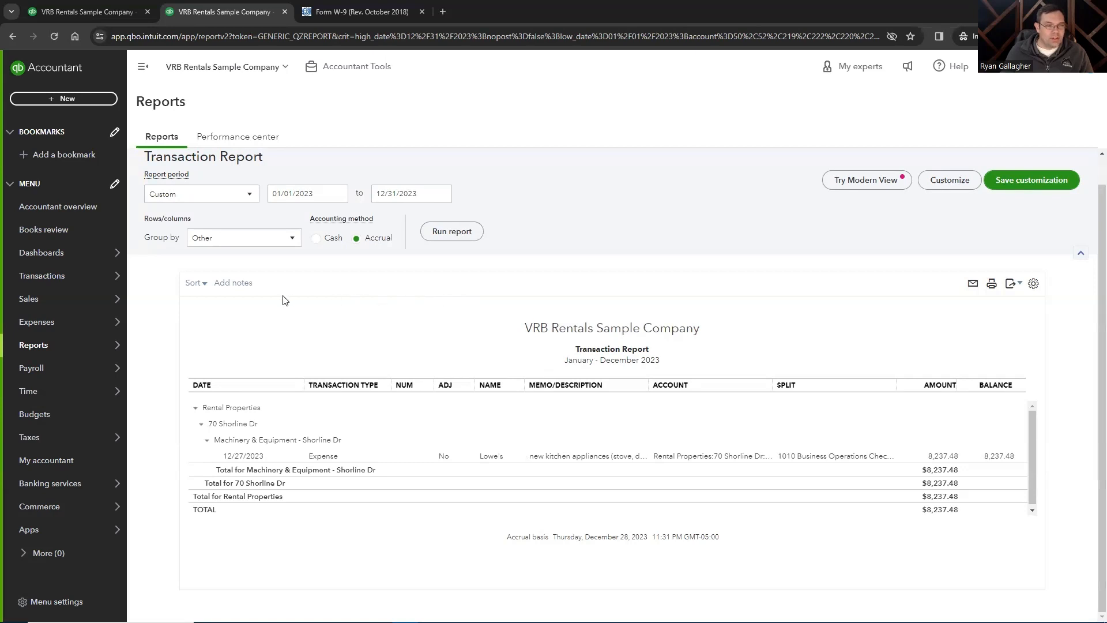
Open the Contractors page under Expenses and switch to the Vendors list
{"action": "mouse_move", "coordinate": [68, 322]}
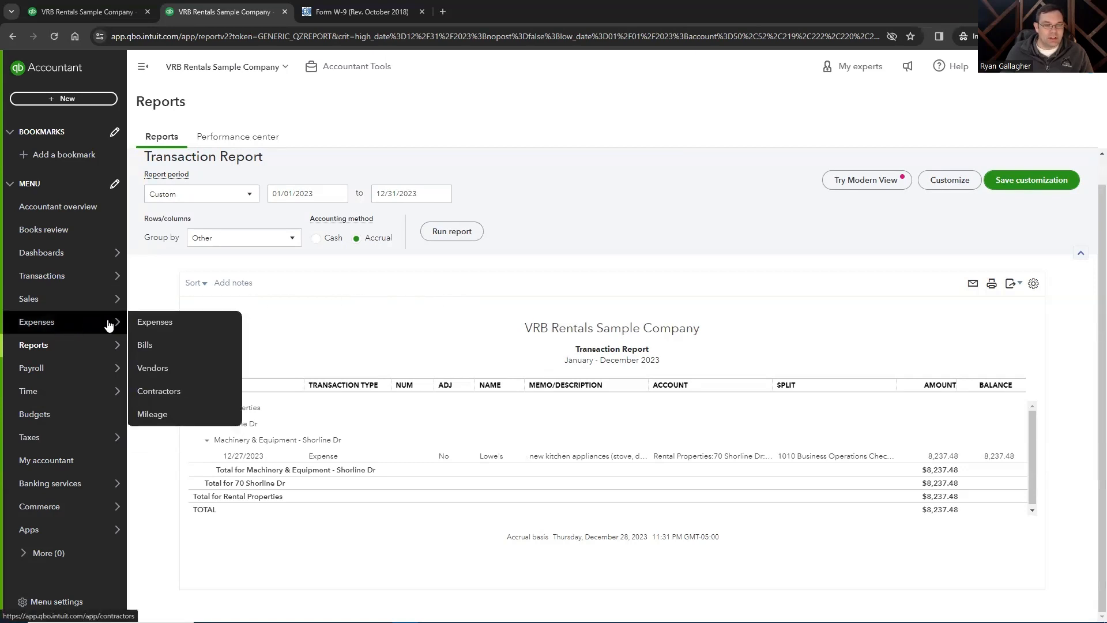
{"action": "left_click", "coordinate": [168, 398]}
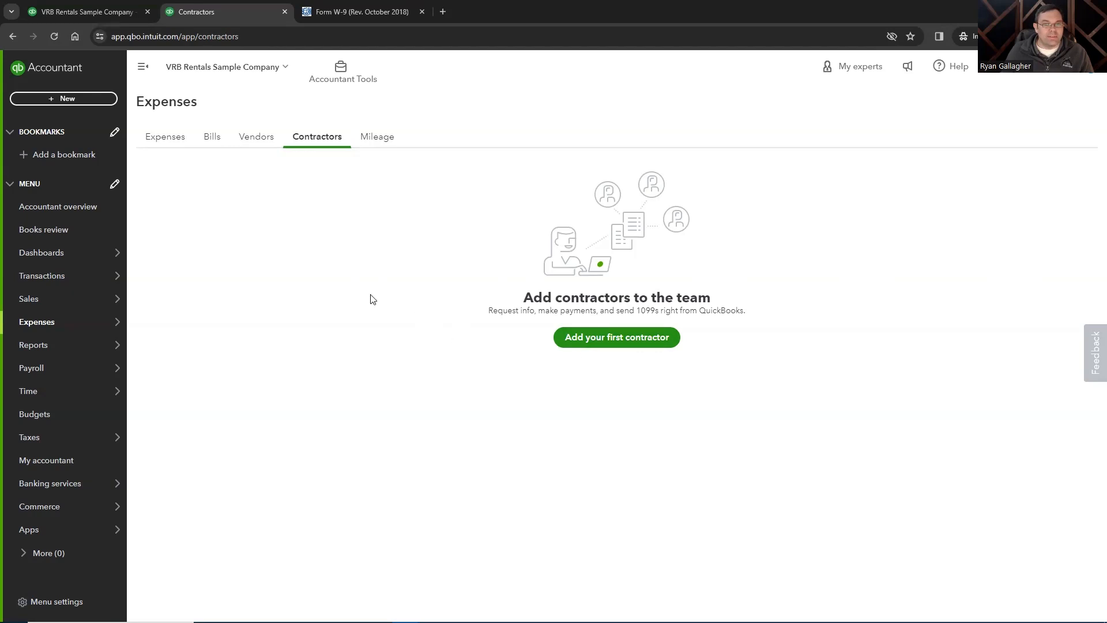
{"action": "left_click", "coordinate": [250, 143]}
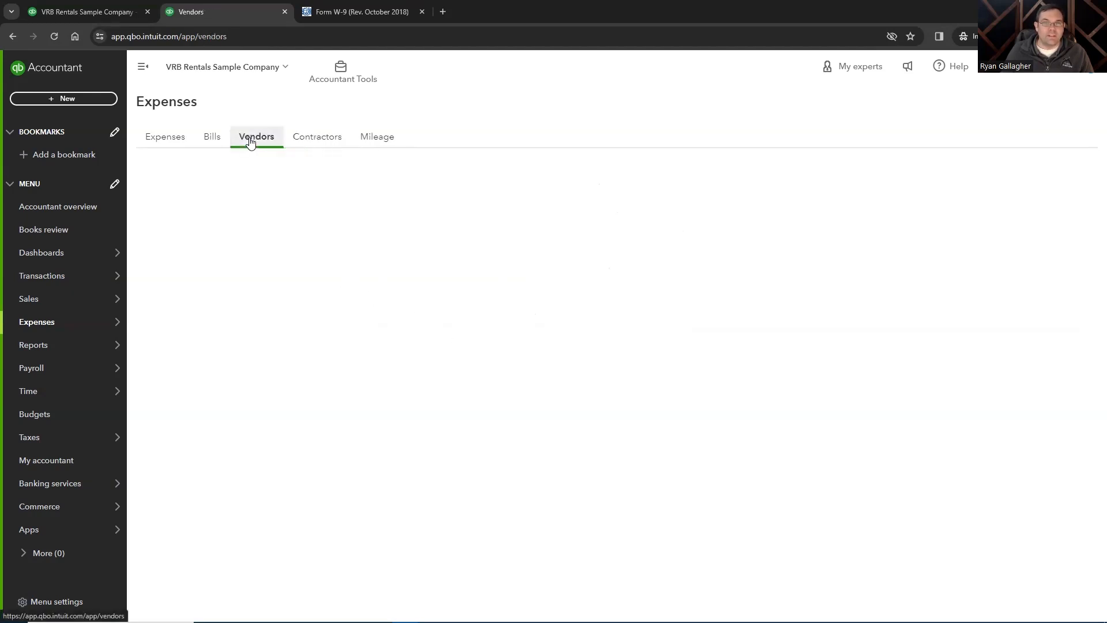
Review the vendor list's 1099 tracking and compare it with the vendors in the Expenses by Vendor Summary report
{"action": "scroll", "coordinate": [248, 474], "scroll_direction": "down", "scroll_amount": 8}
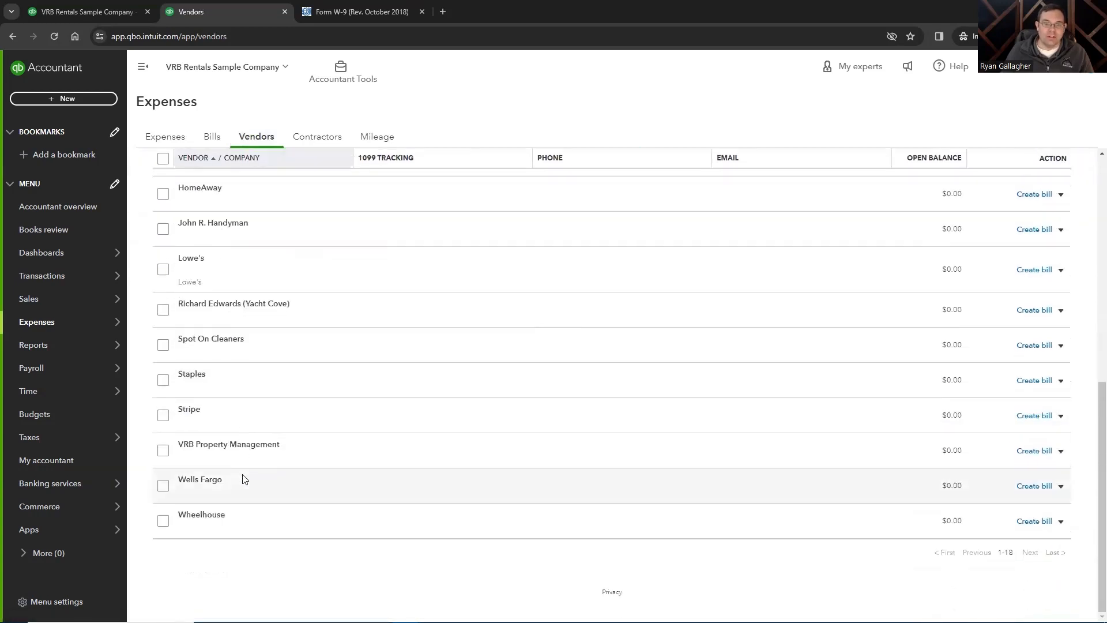
{"action": "scroll", "coordinate": [242, 479], "scroll_direction": "up", "scroll_amount": 8}
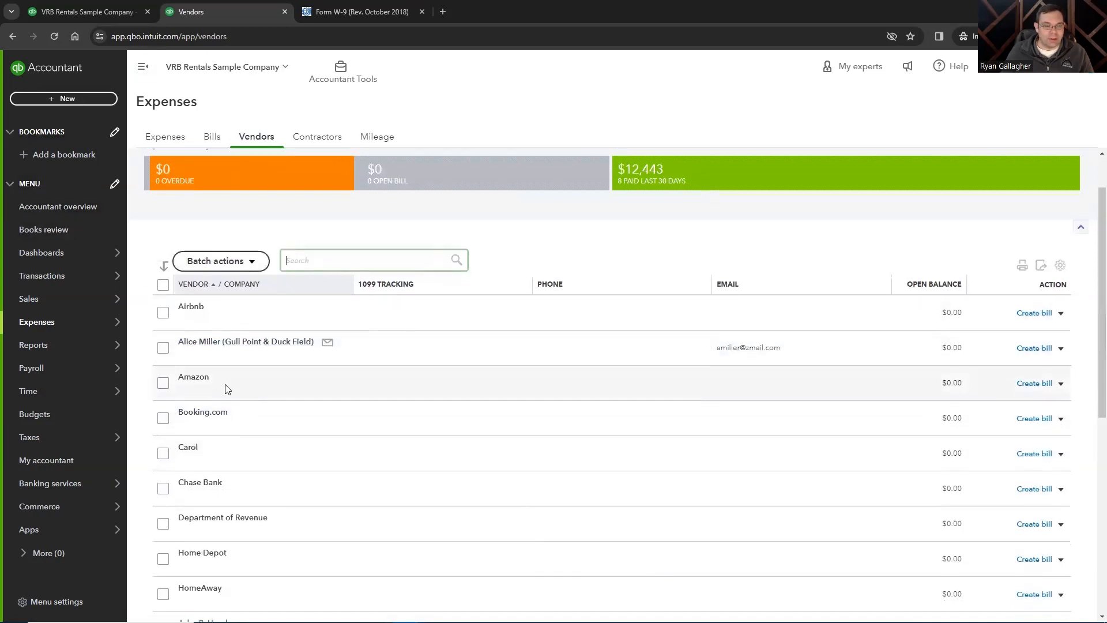
{"action": "scroll", "coordinate": [225, 386], "scroll_direction": "down", "scroll_amount": 8}
{"action": "scroll", "coordinate": [228, 403], "scroll_direction": "up", "scroll_amount": 5}
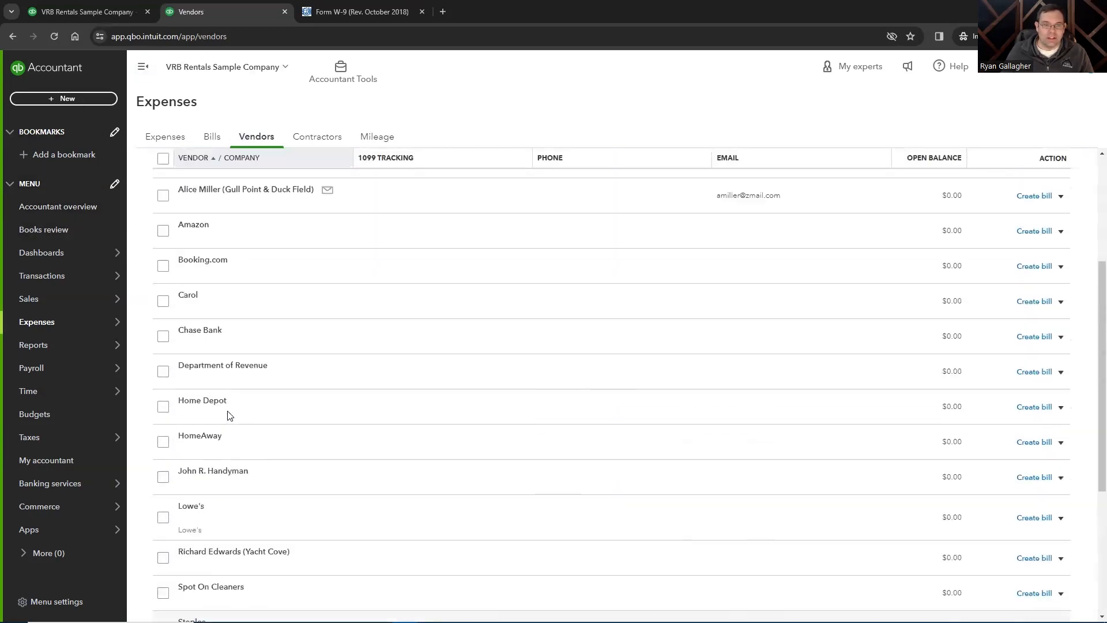
{"action": "scroll", "coordinate": [229, 369], "scroll_direction": "up", "scroll_amount": 3}
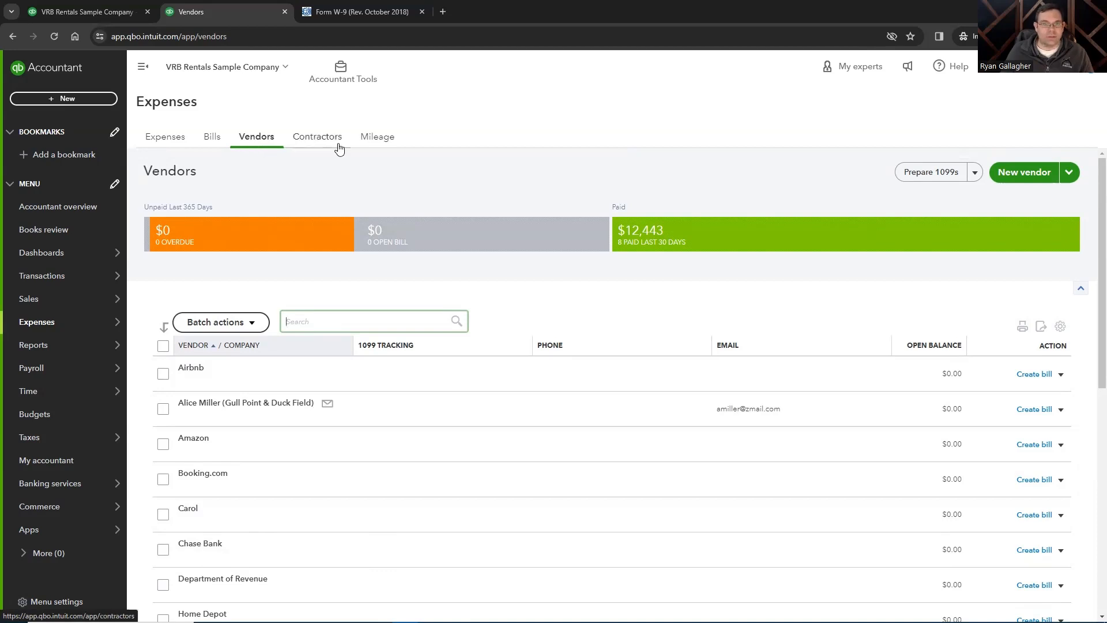
{"action": "left_click", "coordinate": [115, 11]}
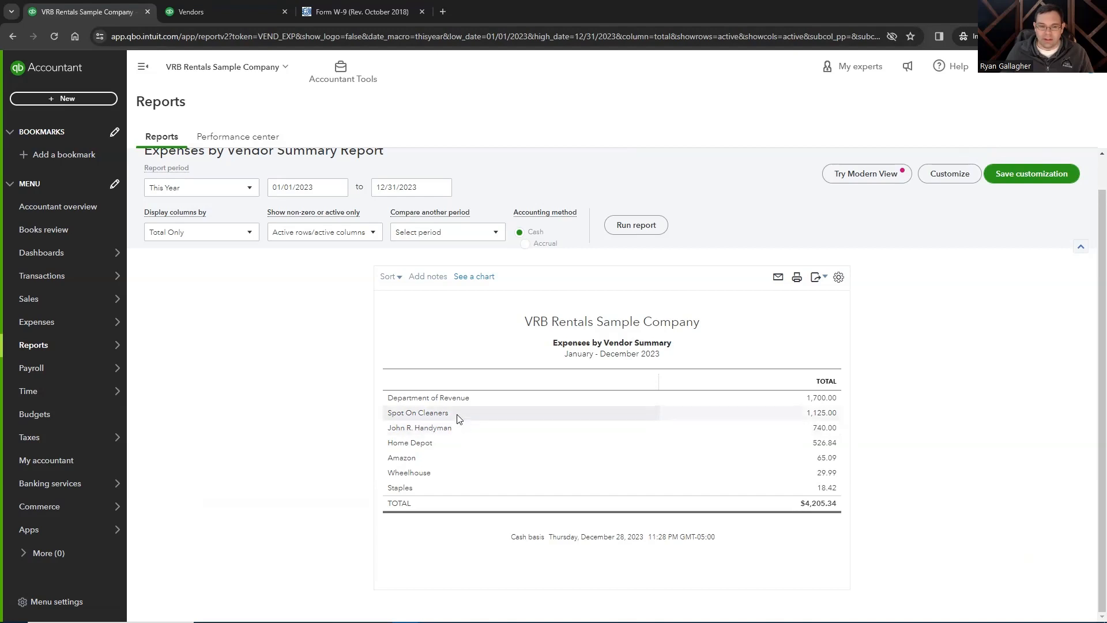
{"action": "left_click", "coordinate": [201, 16]}
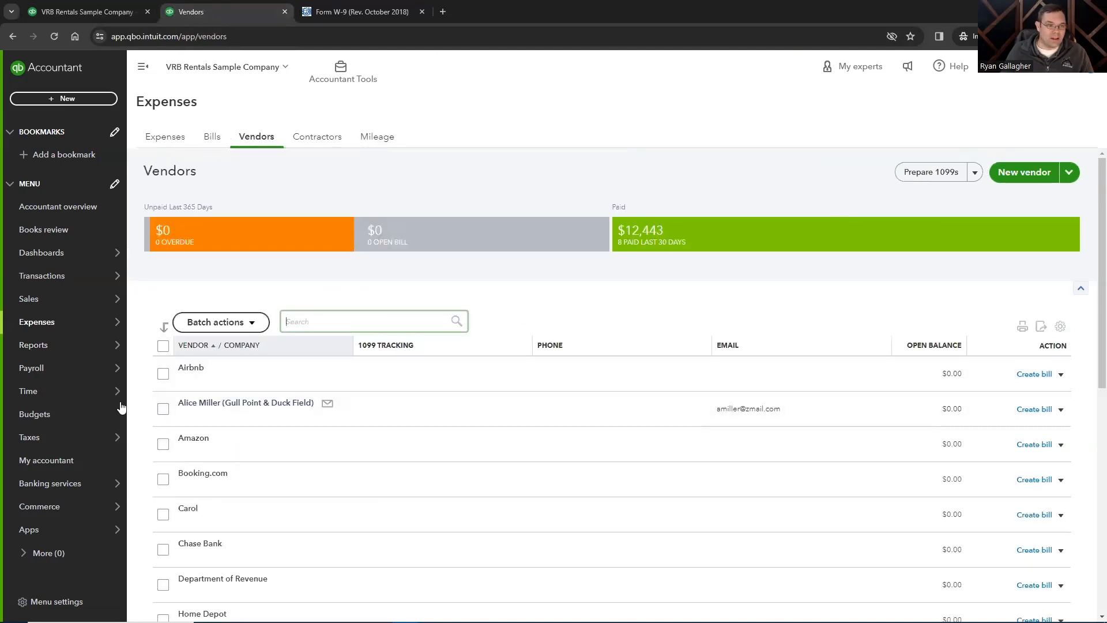
Search the vendor list for the handyman contractor by first name and open the vendor record for editing
{"action": "mouse_move", "coordinate": [59, 324]}
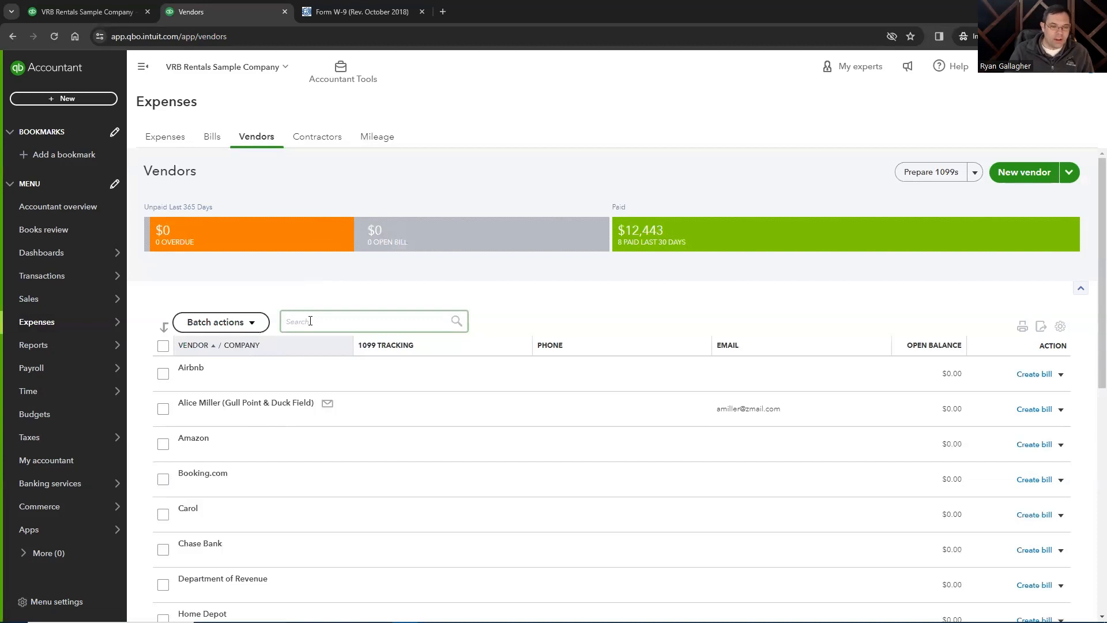
{"action": "type", "text": "John"}
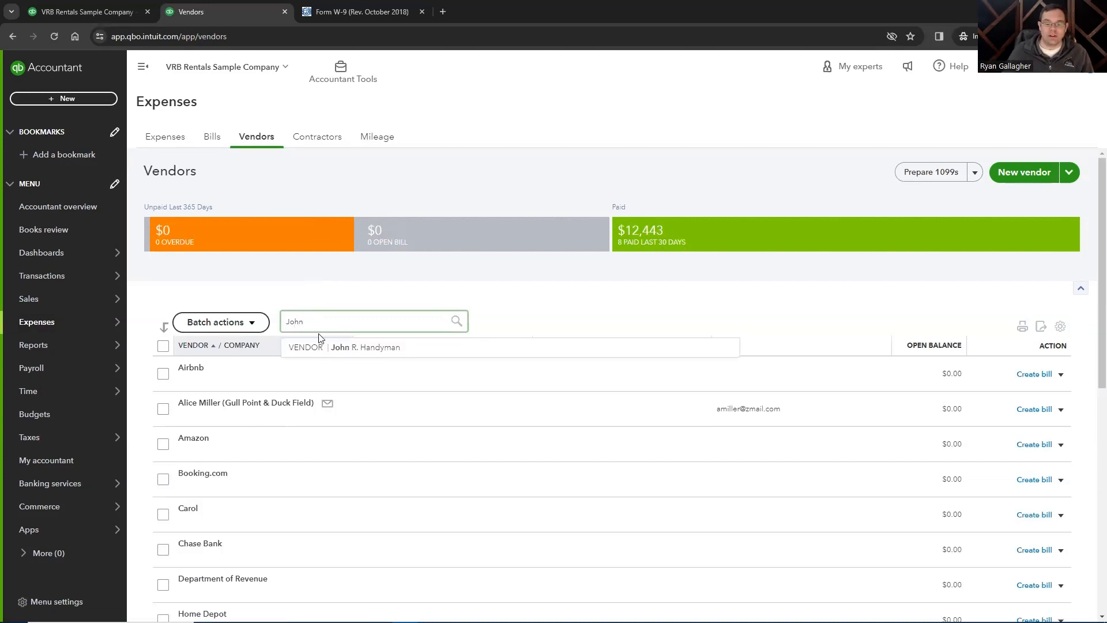
{"action": "left_click", "coordinate": [354, 349]}
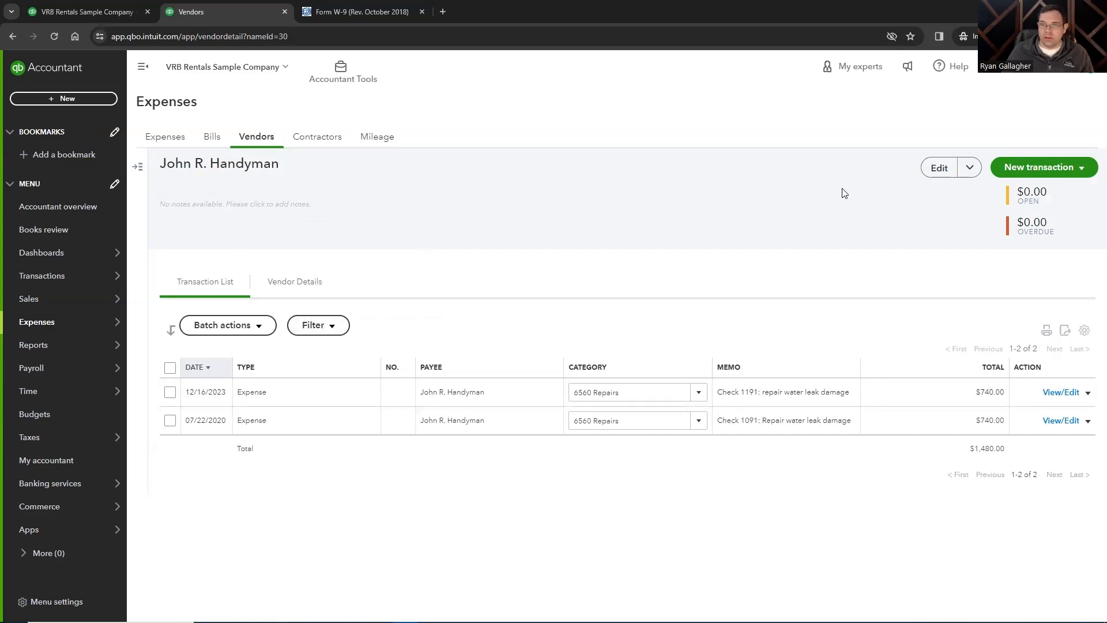
{"action": "left_click", "coordinate": [938, 169]}
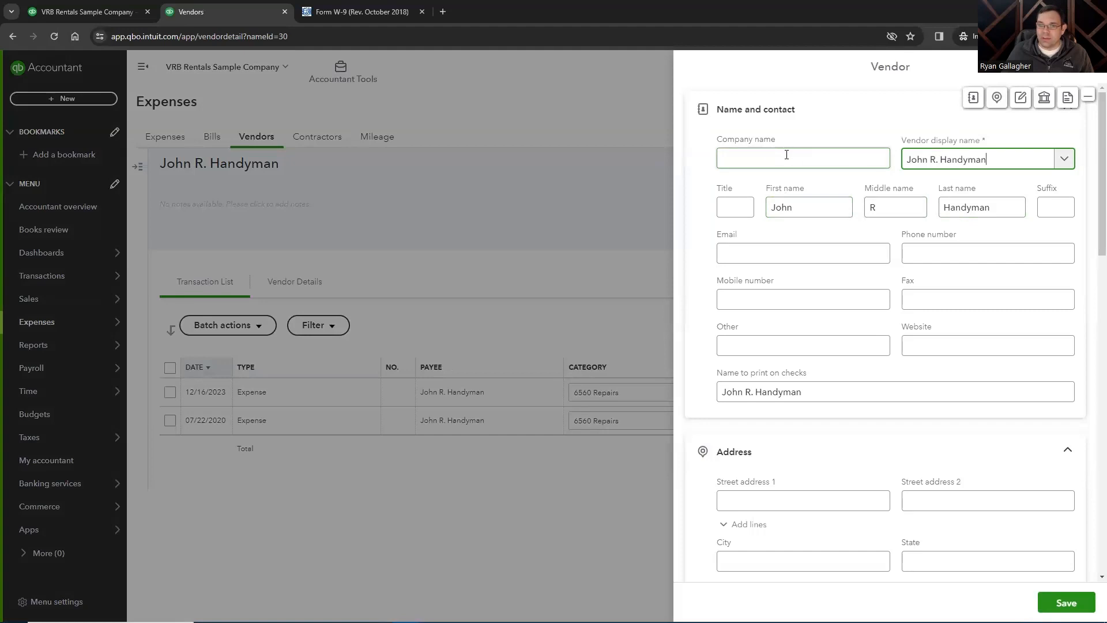
Copy the handyman's e-mail address from the other window into the vendor record's Email field
{"action": "left_click", "coordinate": [788, 254]}
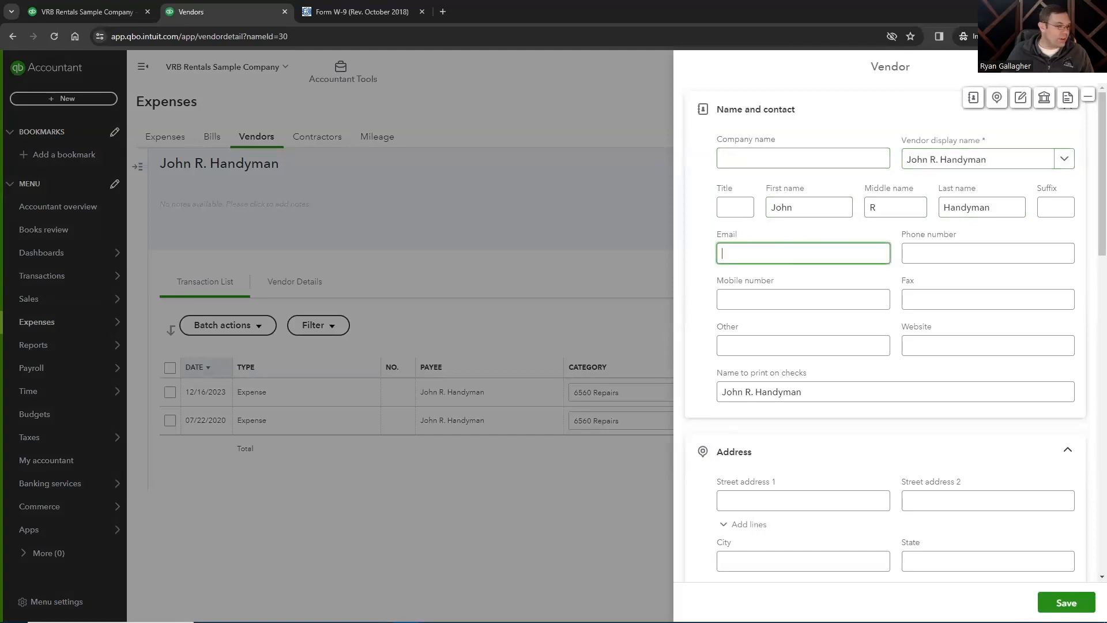
{"action": "key", "text": "alt+Tab"}
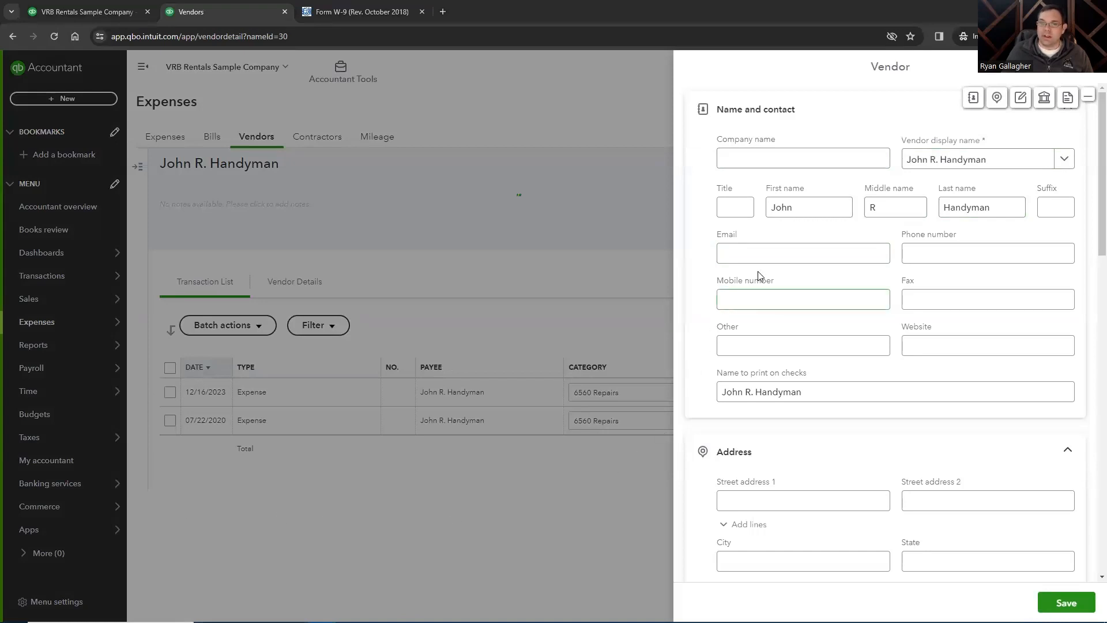
{"action": "left_click", "coordinate": [764, 251]}
{"action": "key", "text": "ctrl+v"}
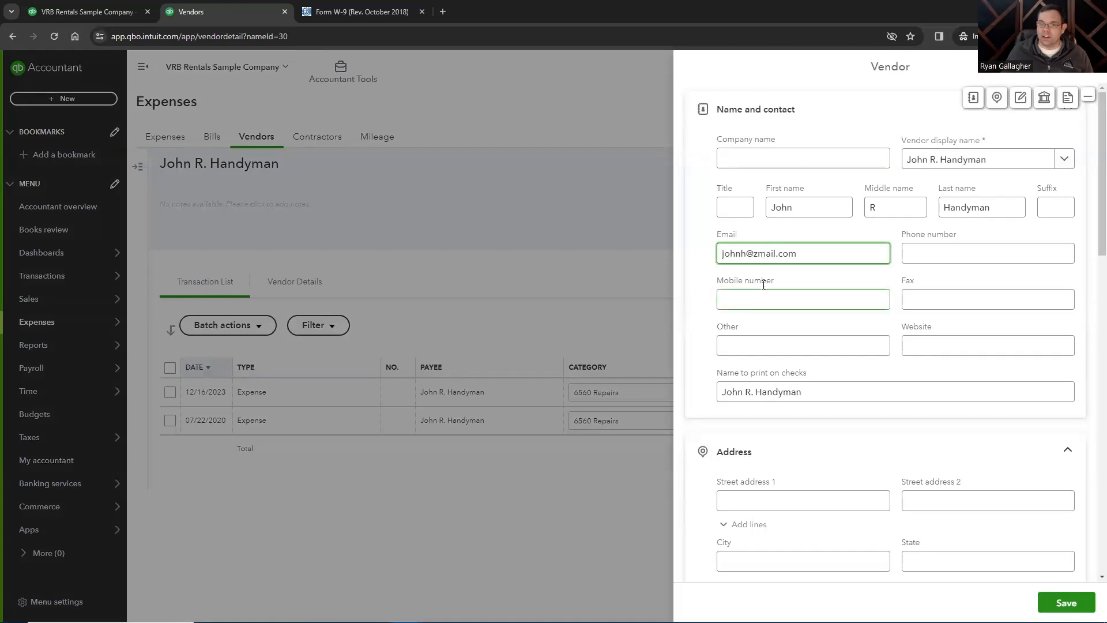
Fill in the handyman's street address, city, state and ZIP code in the vendor record, leaving the country blank
{"action": "scroll", "coordinate": [782, 356], "scroll_direction": "down", "scroll_amount": 3}
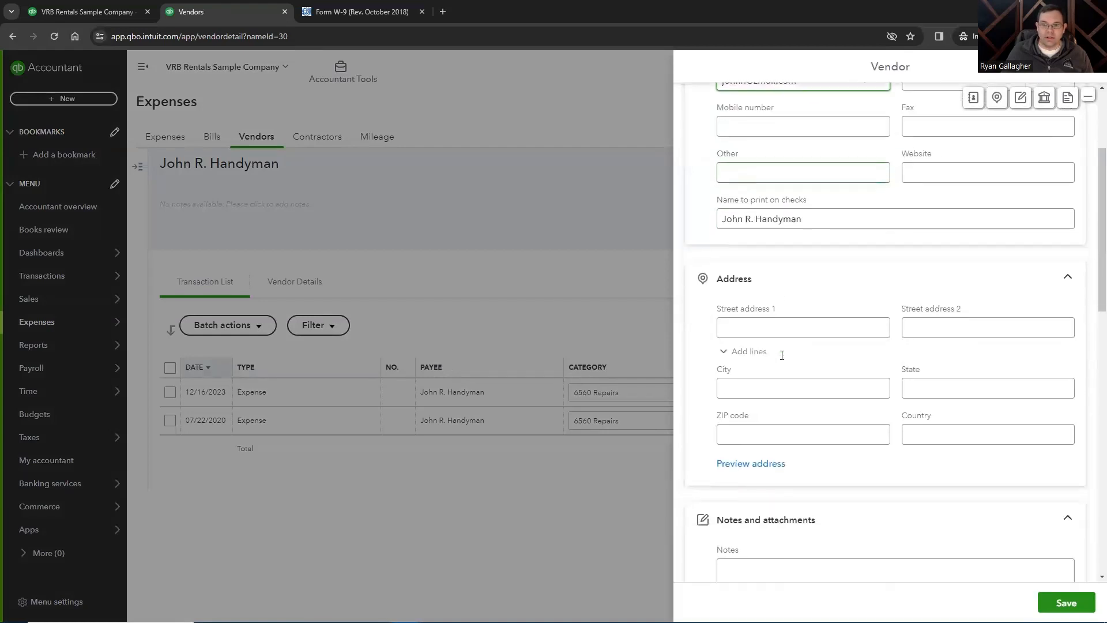
{"action": "scroll", "coordinate": [782, 355], "scroll_direction": "down", "scroll_amount": 1}
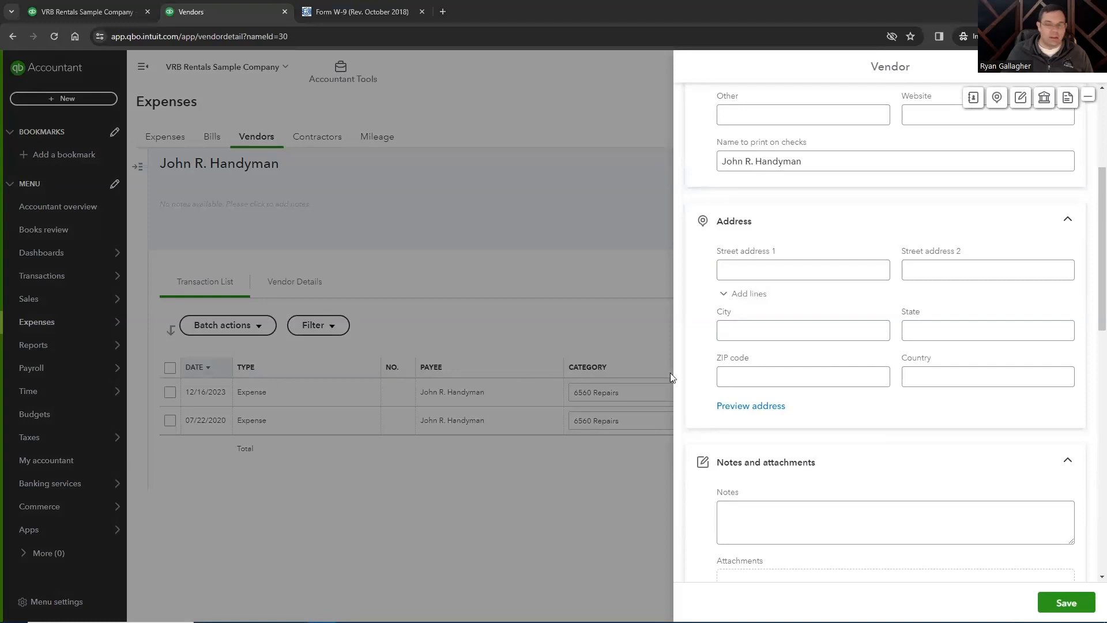
{"action": "left_click", "coordinate": [752, 271]}
{"action": "type", "text": "123 Main Street"}
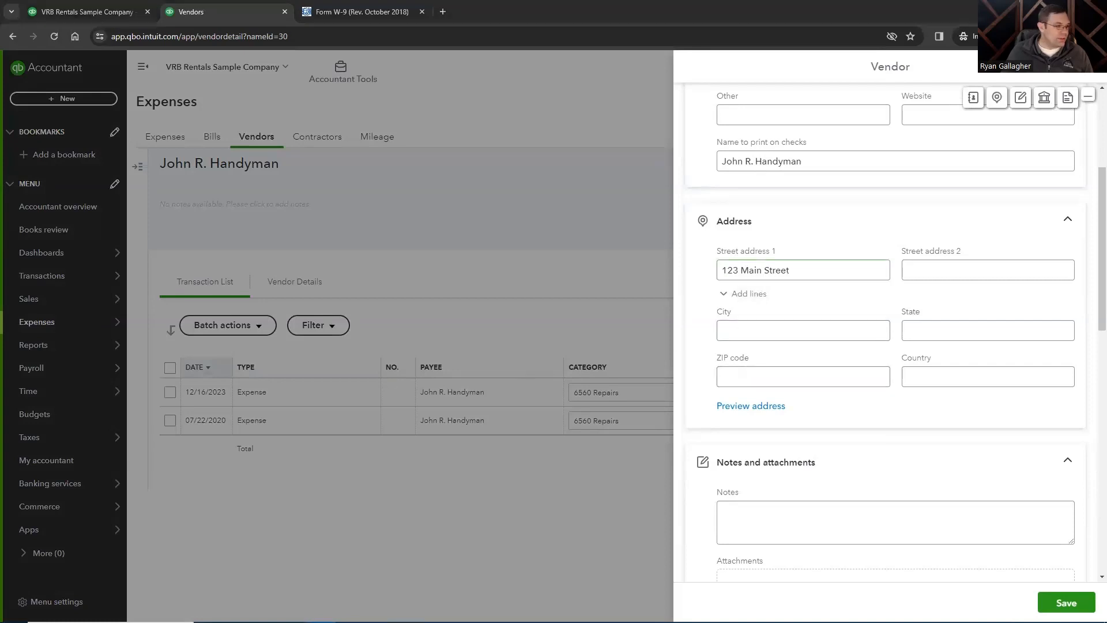
{"action": "left_click", "coordinate": [791, 330]}
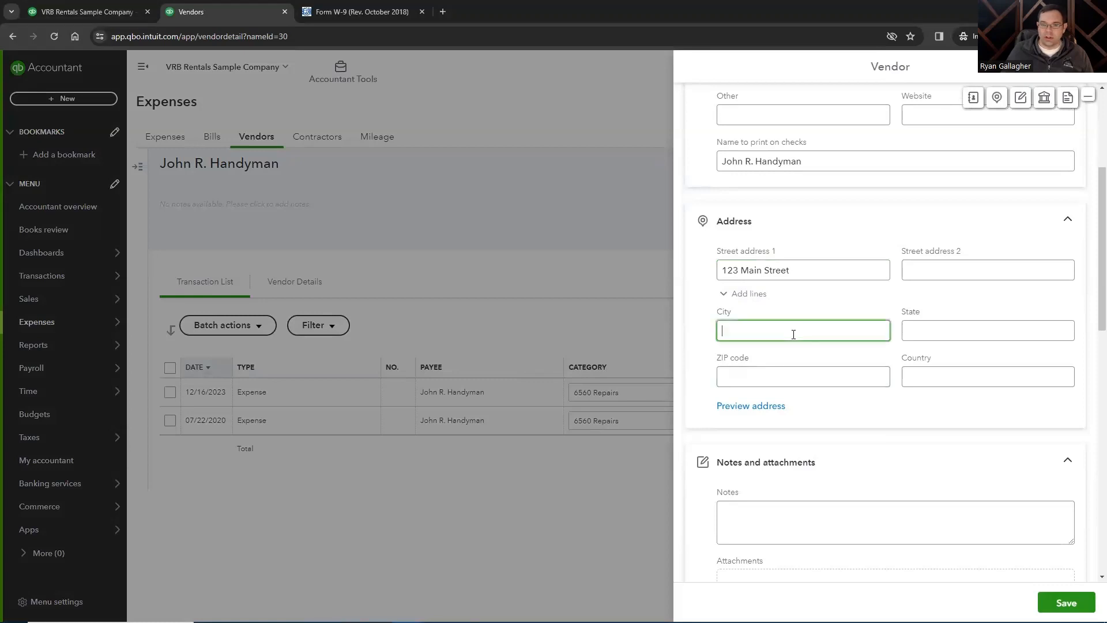
{"action": "type", "text": "Anytown"}
{"action": "left_click", "coordinate": [938, 336]}
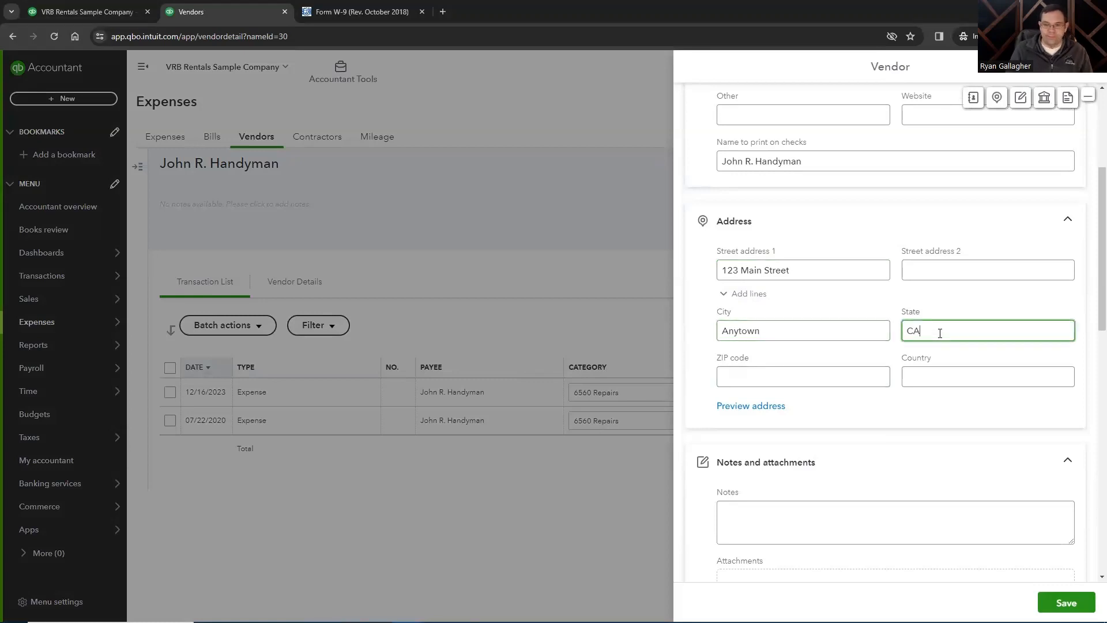
{"action": "key", "text": "Tab"}
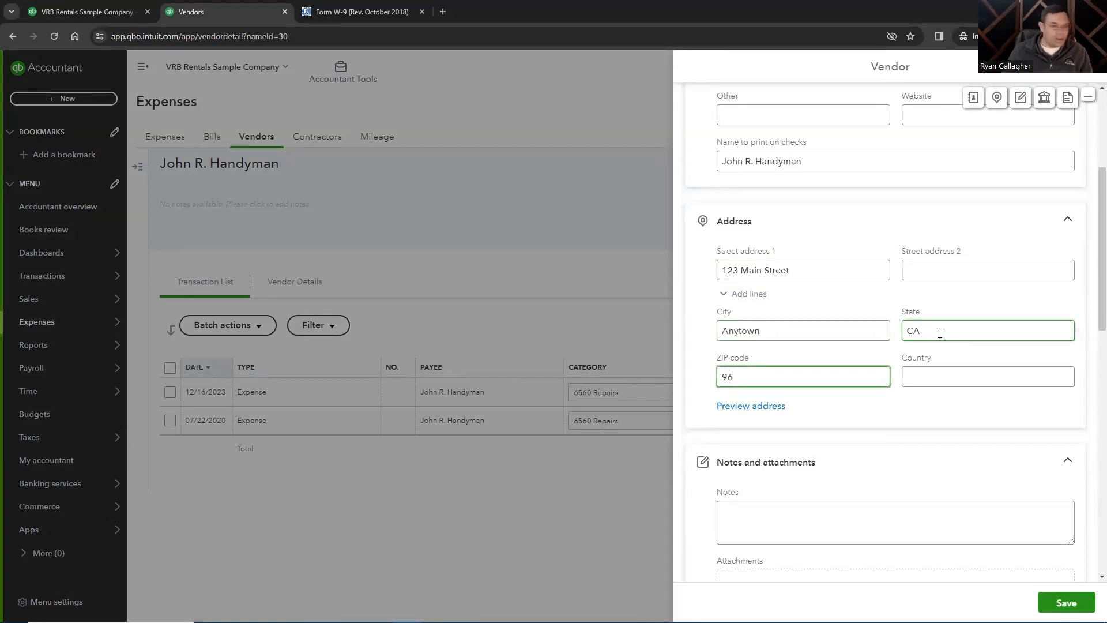
{"action": "type", "text": "96000"}
{"action": "key", "text": "Tab"}
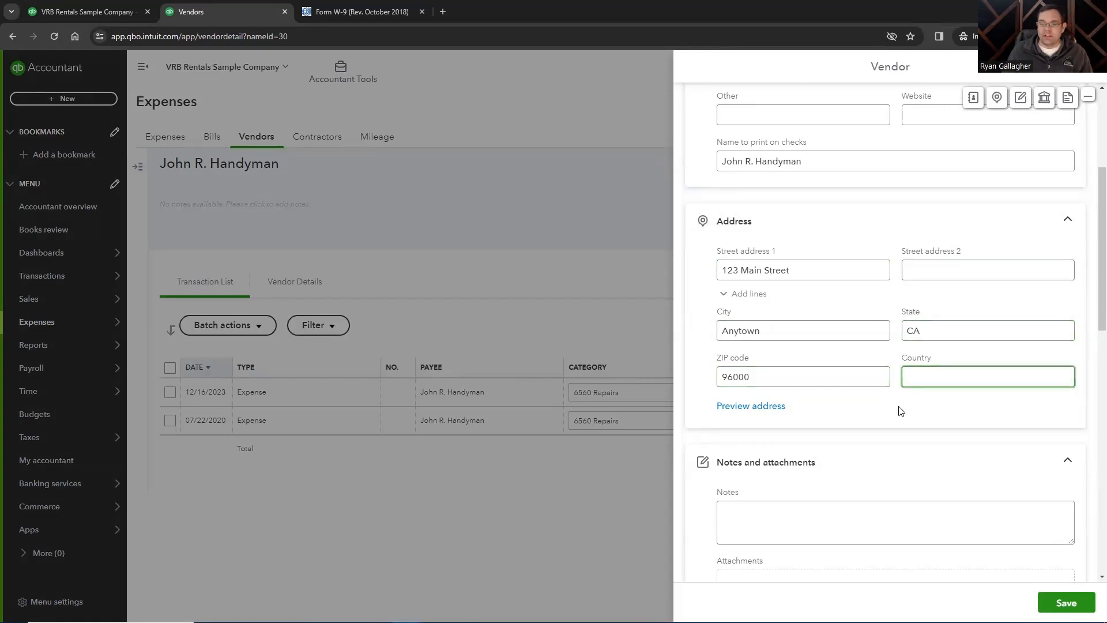
{"action": "left_click", "coordinate": [893, 441]}
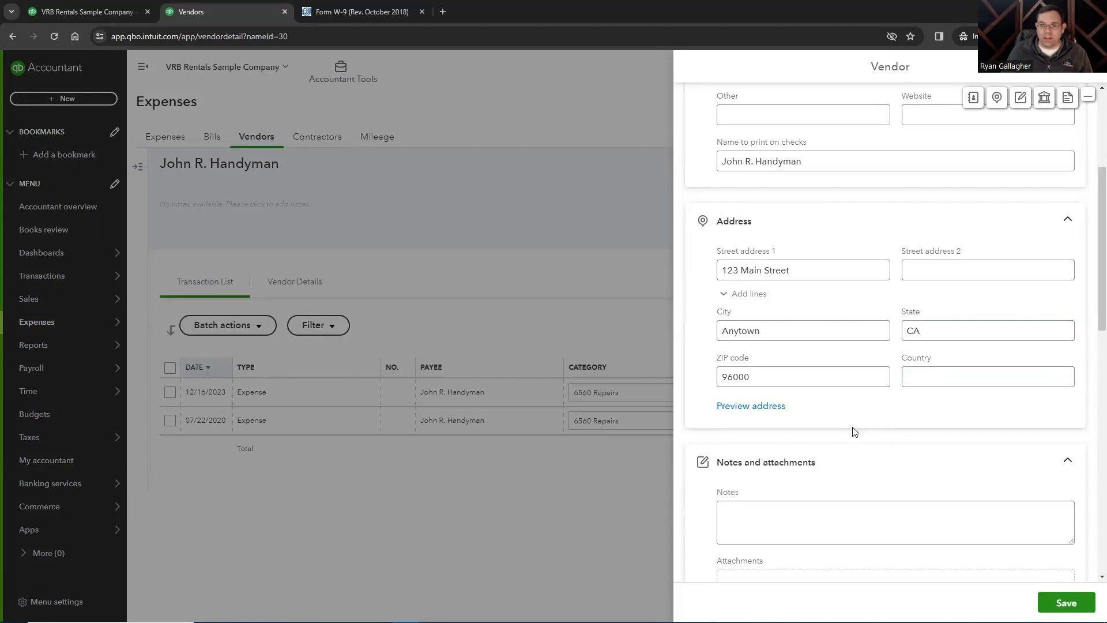
Turn on Track payments for 1099 in the handyman's additional info and save the vendor record
{"action": "scroll", "coordinate": [854, 431], "scroll_direction": "down", "scroll_amount": 5}
{"action": "scroll", "coordinate": [854, 432], "scroll_direction": "down", "scroll_amount": 3}
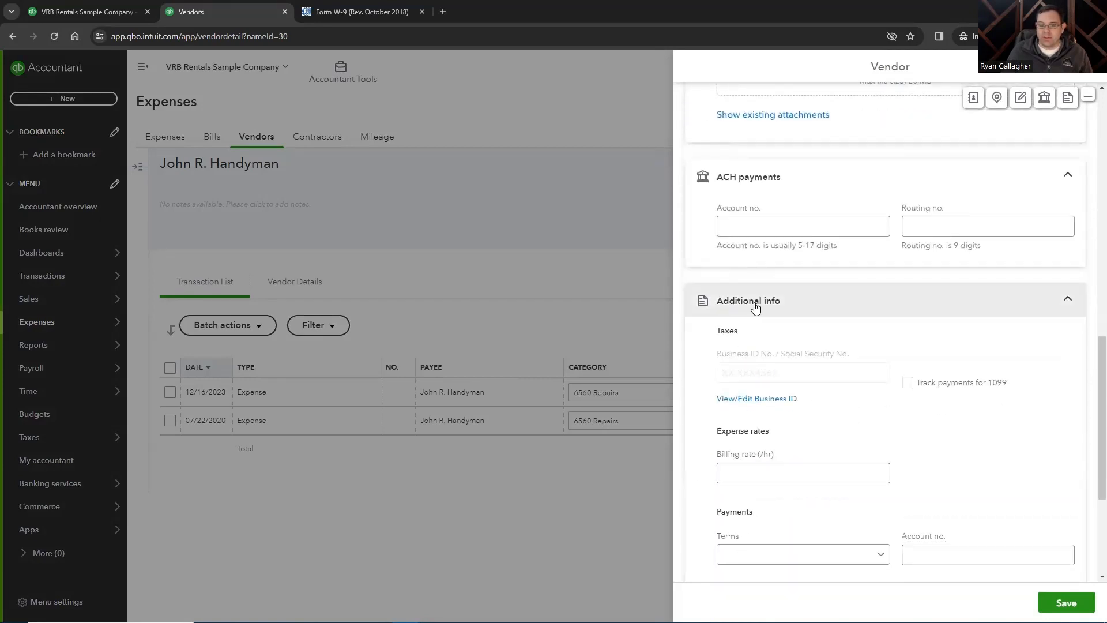
{"action": "scroll", "coordinate": [755, 308], "scroll_direction": "down", "scroll_amount": 1}
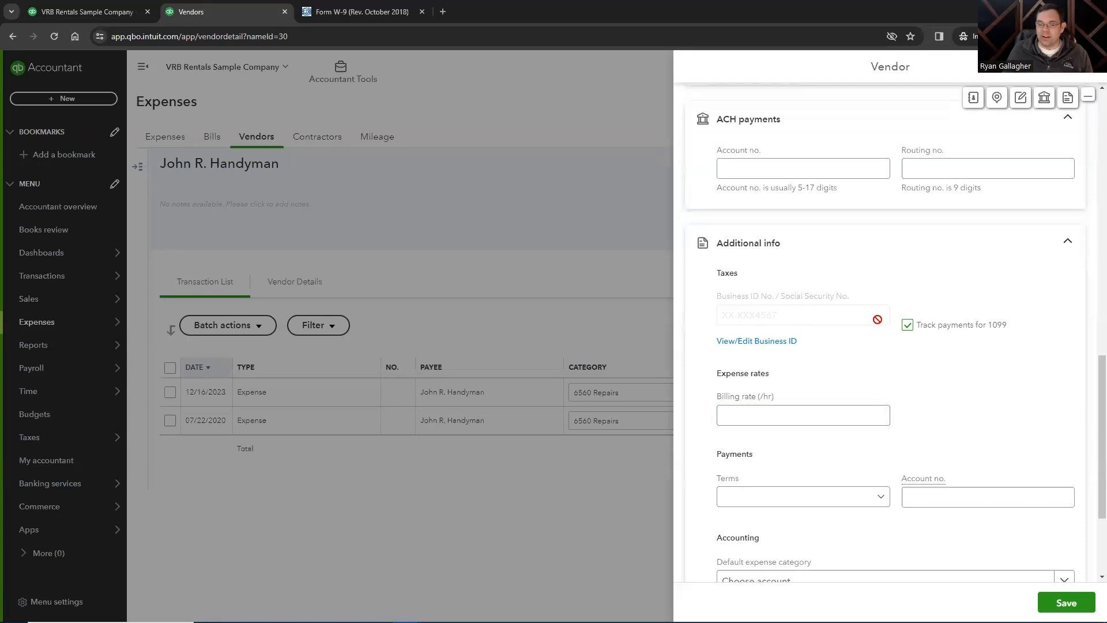
{"action": "scroll", "coordinate": [878, 363], "scroll_direction": "down", "scroll_amount": 3}
{"action": "scroll", "coordinate": [878, 359], "scroll_direction": "up", "scroll_amount": 2}
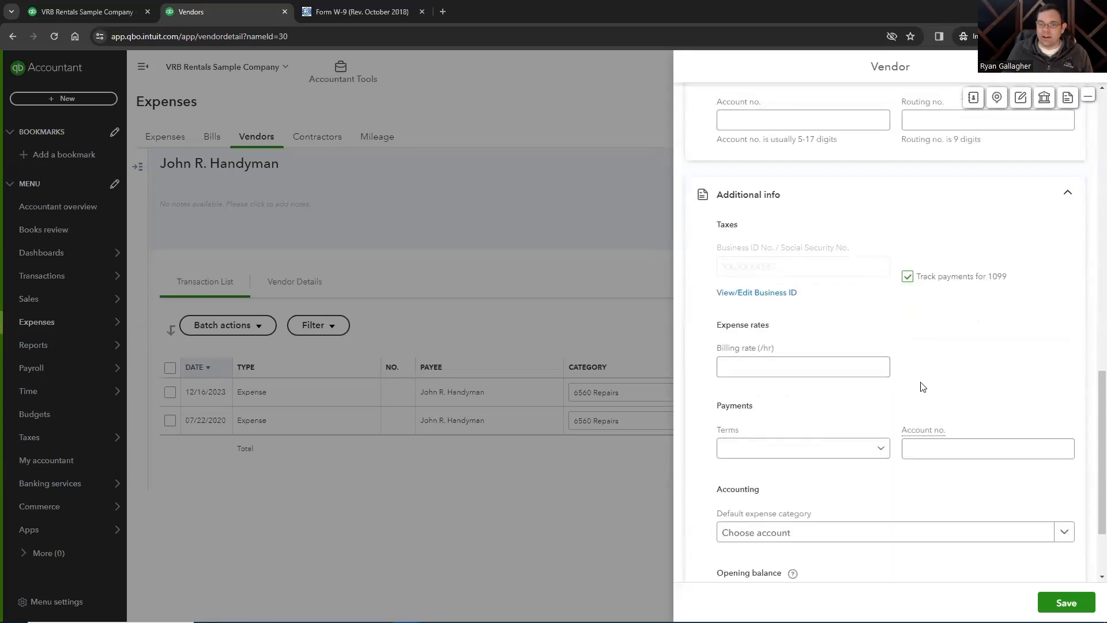
{"action": "left_click", "coordinate": [1067, 602]}
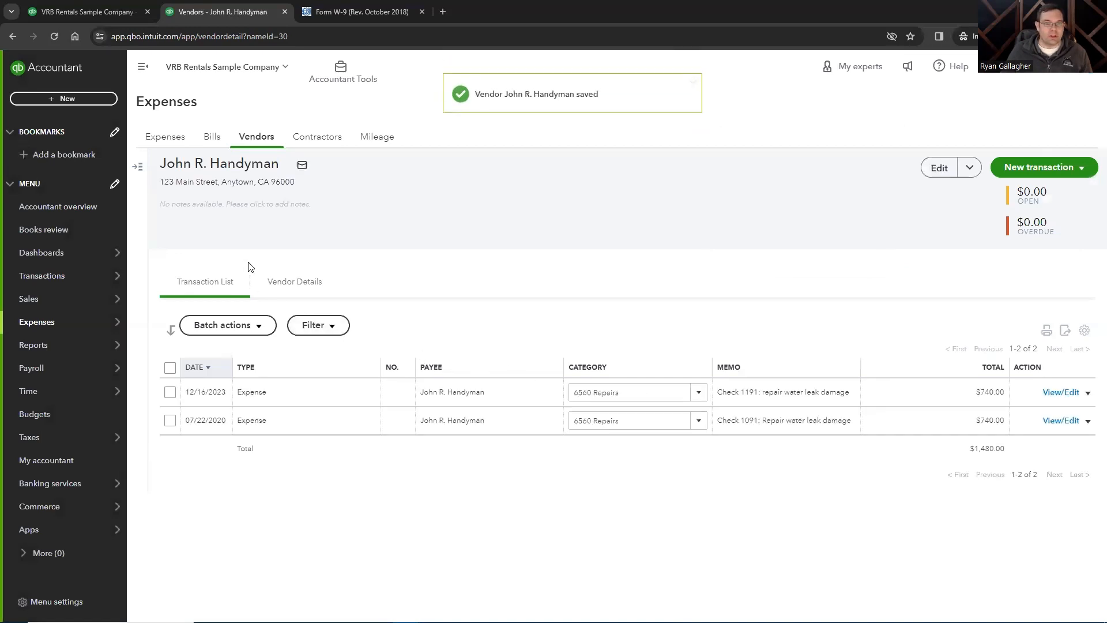
Check the handyman's 1099 tracking in the Vendors list and his W-9 status on the Contractors page
{"action": "left_click", "coordinate": [252, 144]}
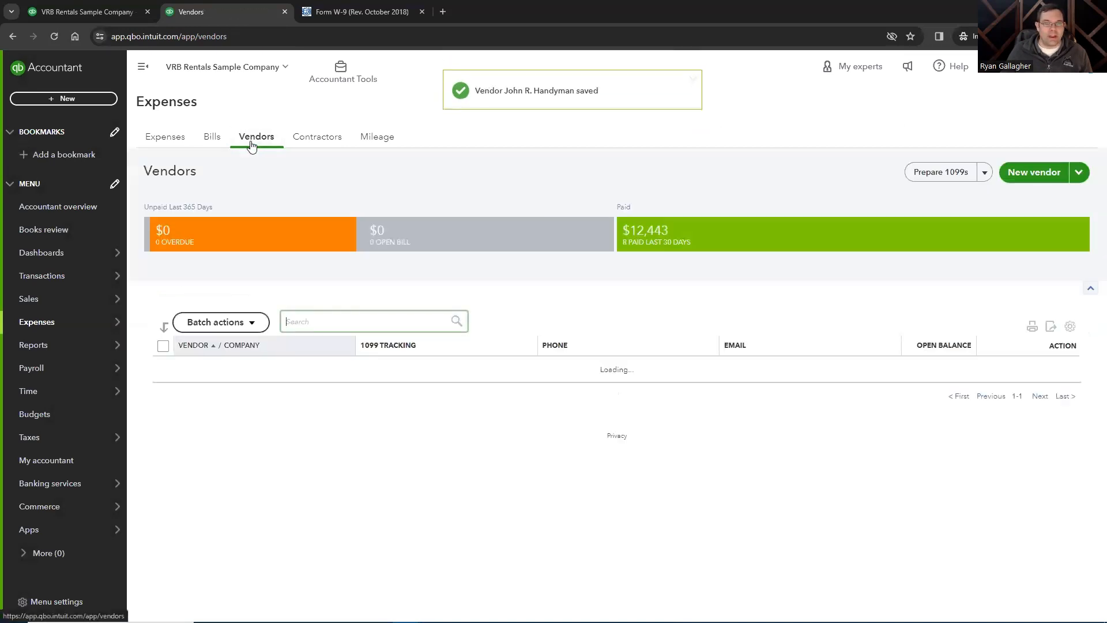
{"action": "scroll", "coordinate": [349, 444], "scroll_direction": "down", "scroll_amount": 3}
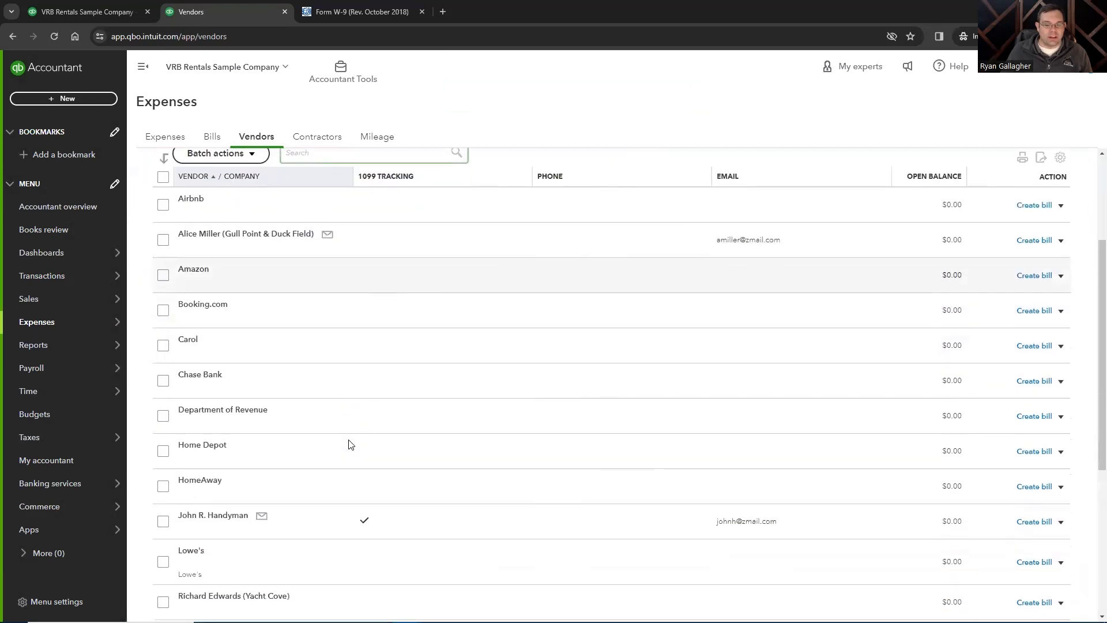
{"action": "scroll", "coordinate": [349, 444], "scroll_direction": "down", "scroll_amount": 2}
{"action": "scroll", "coordinate": [359, 426], "scroll_direction": "up", "scroll_amount": 2}
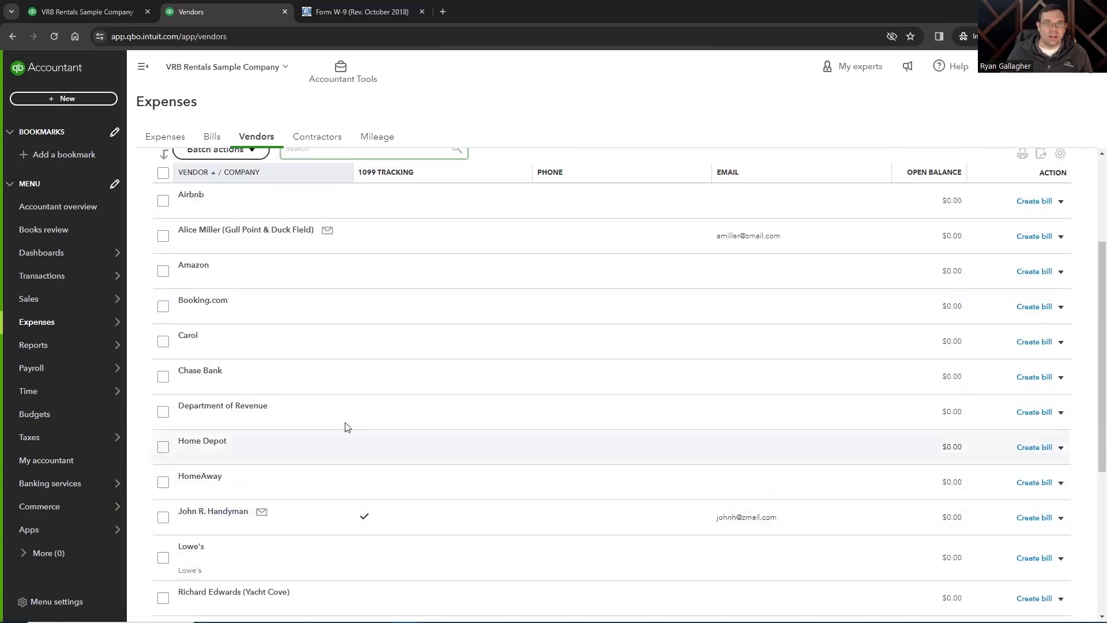
{"action": "scroll", "coordinate": [343, 425], "scroll_direction": "up", "scroll_amount": 3}
{"action": "left_click", "coordinate": [310, 138]}
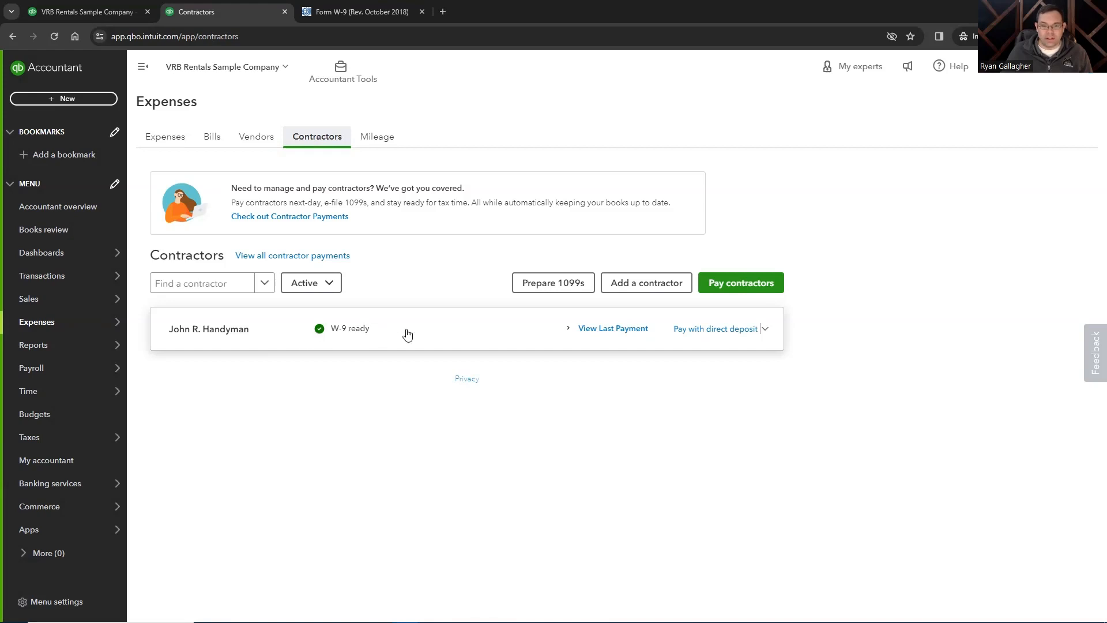
Turn on Track payments for 1099 in the Spot On Cleaners vendor record and save it
{"action": "left_click", "coordinate": [247, 142]}
{"action": "scroll", "coordinate": [320, 380], "scroll_direction": "down", "scroll_amount": 8}
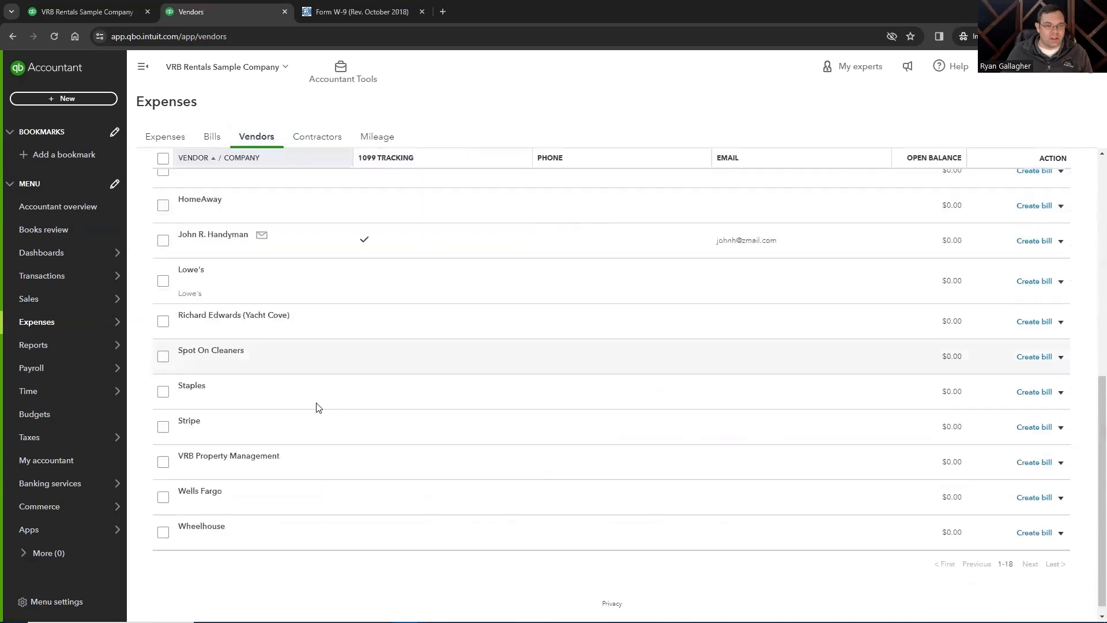
{"action": "left_click", "coordinate": [210, 341]}
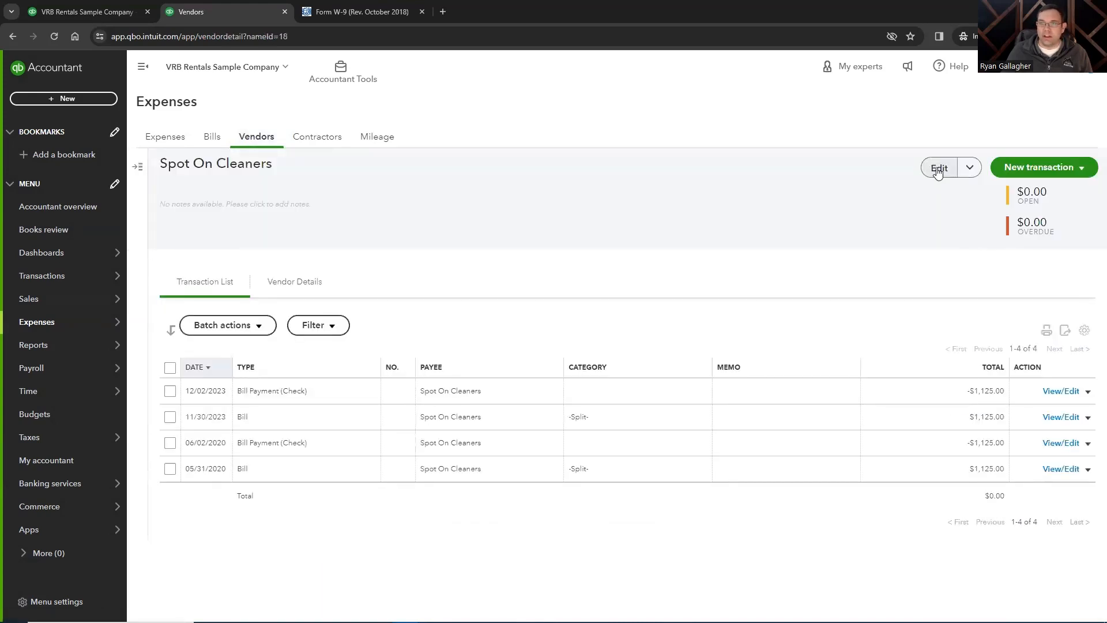
{"action": "left_click", "coordinate": [938, 173]}
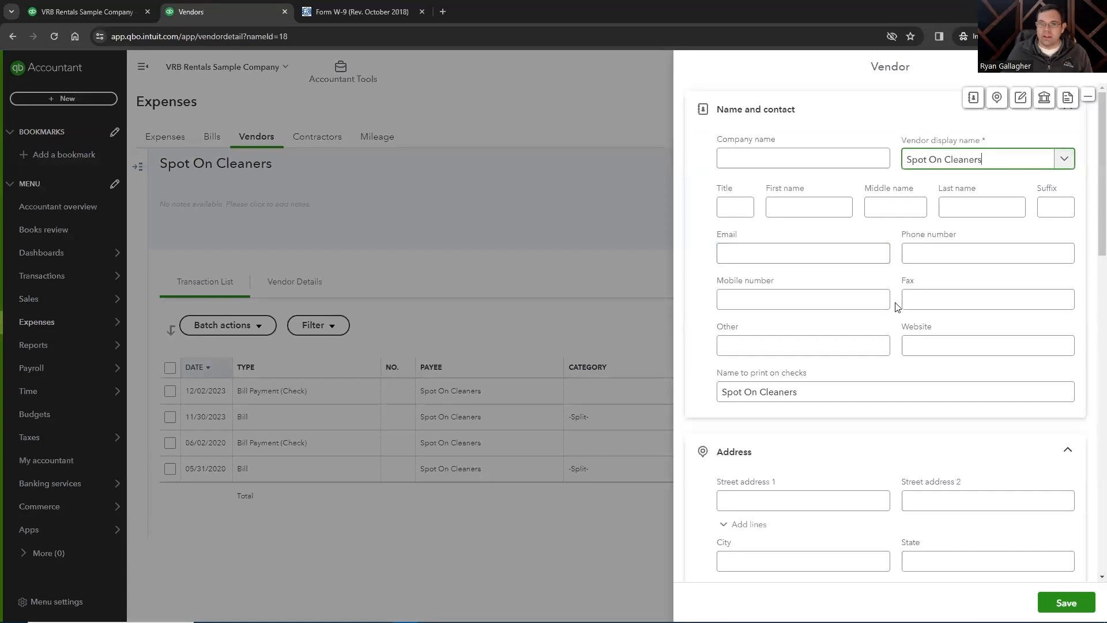
{"action": "scroll", "coordinate": [895, 303], "scroll_direction": "down", "scroll_amount": 5}
{"action": "scroll", "coordinate": [891, 306], "scroll_direction": "up", "scroll_amount": 3}
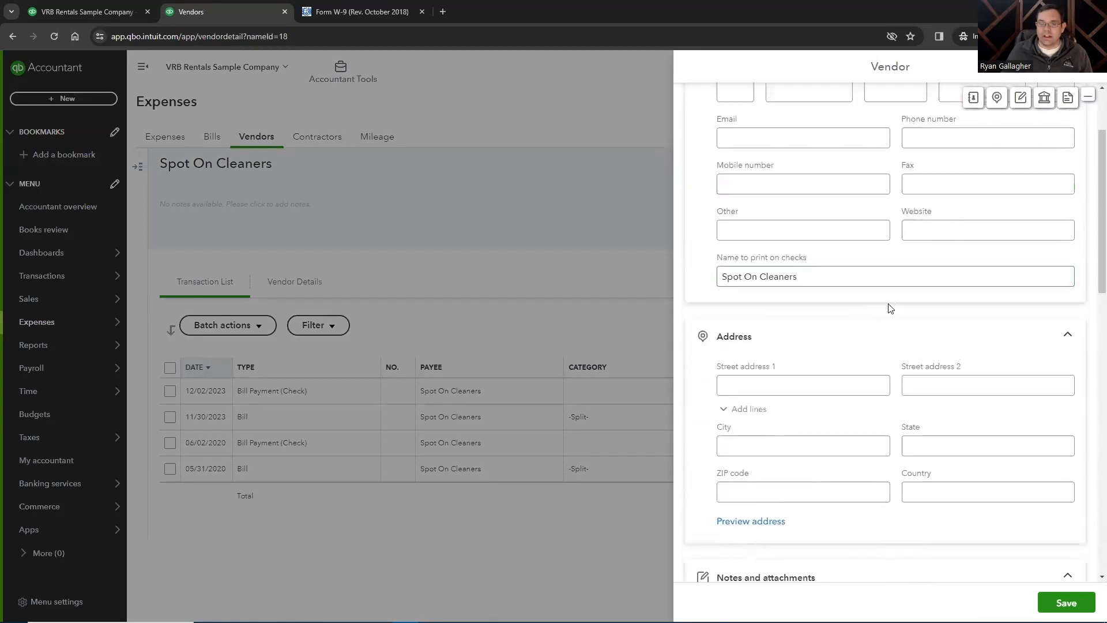
{"action": "scroll", "coordinate": [822, 374], "scroll_direction": "down", "scroll_amount": 2}
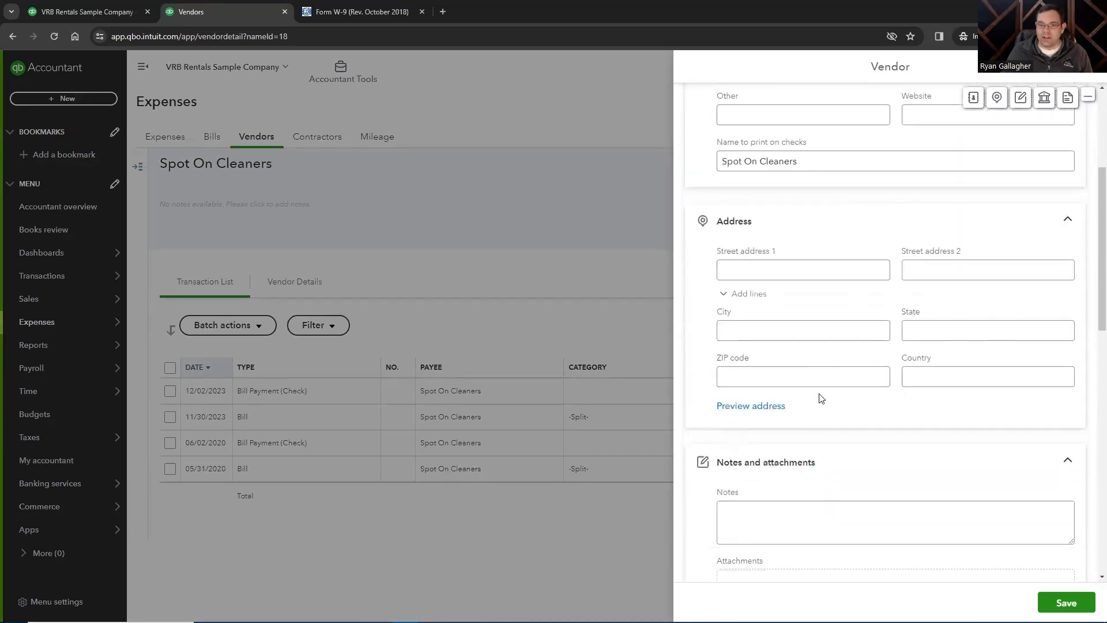
{"action": "scroll", "coordinate": [822, 398], "scroll_direction": "down", "scroll_amount": 7}
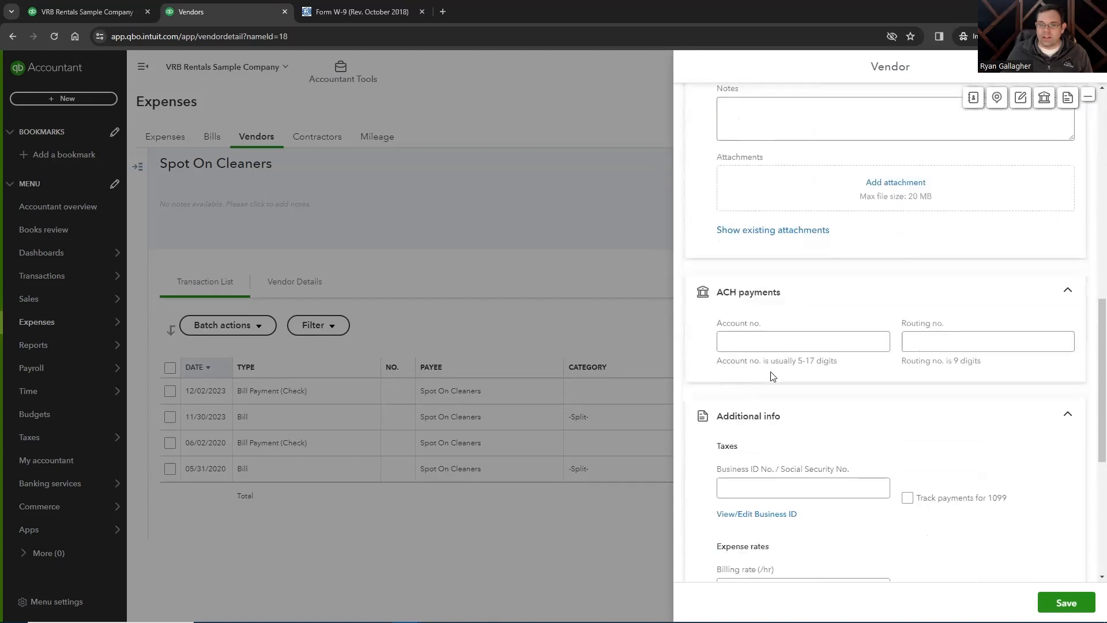
{"action": "scroll", "coordinate": [848, 390], "scroll_direction": "down", "scroll_amount": 2}
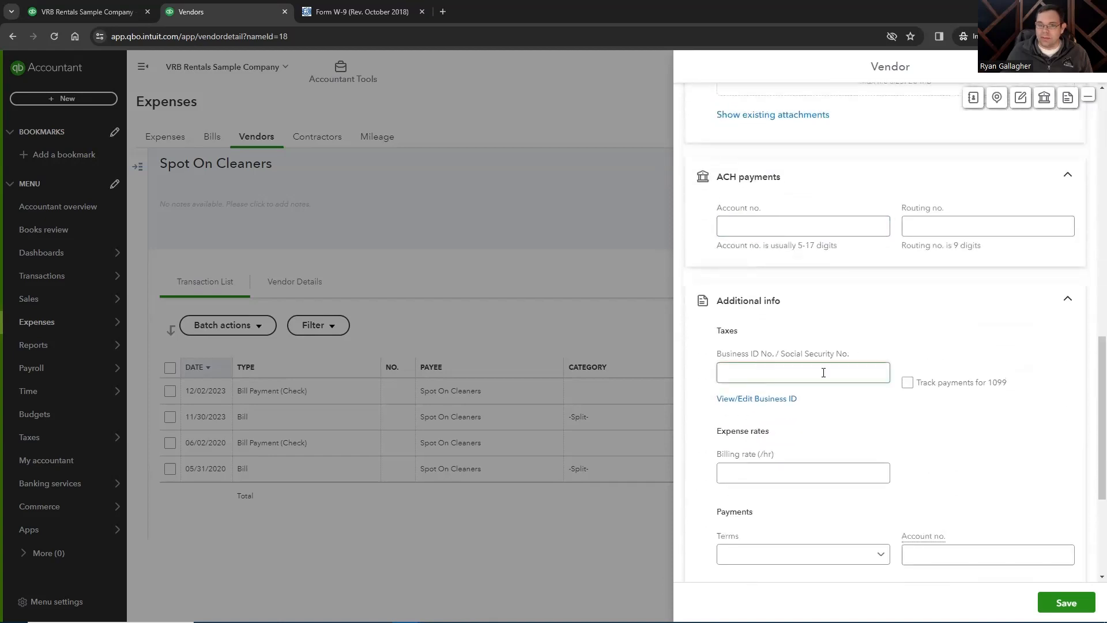
{"action": "left_click", "coordinate": [907, 383]}
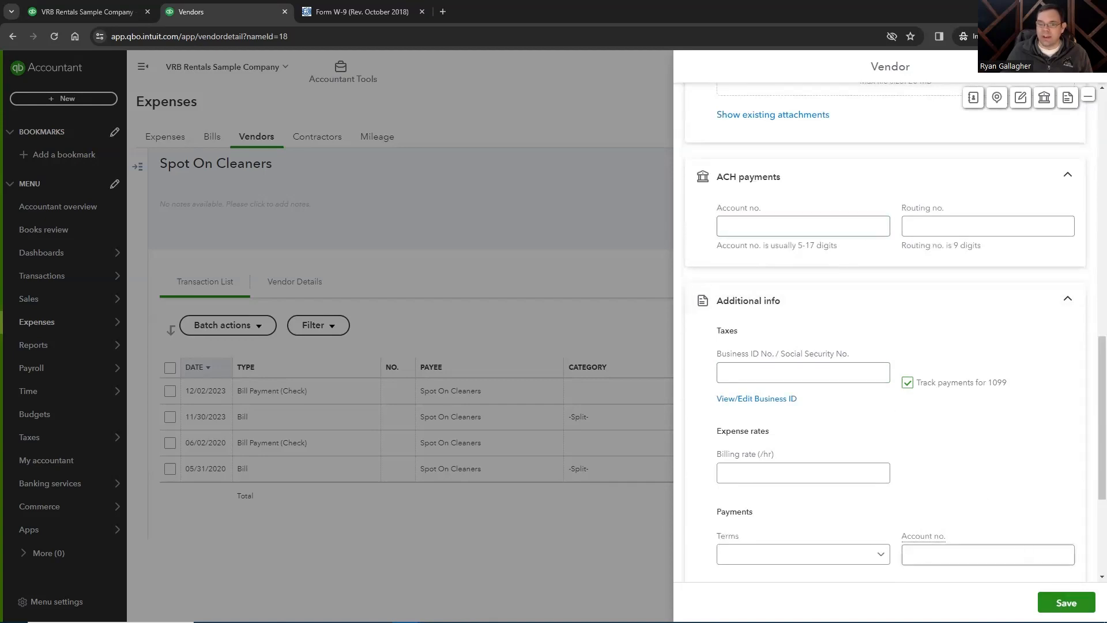
{"action": "left_click", "coordinate": [1067, 603]}
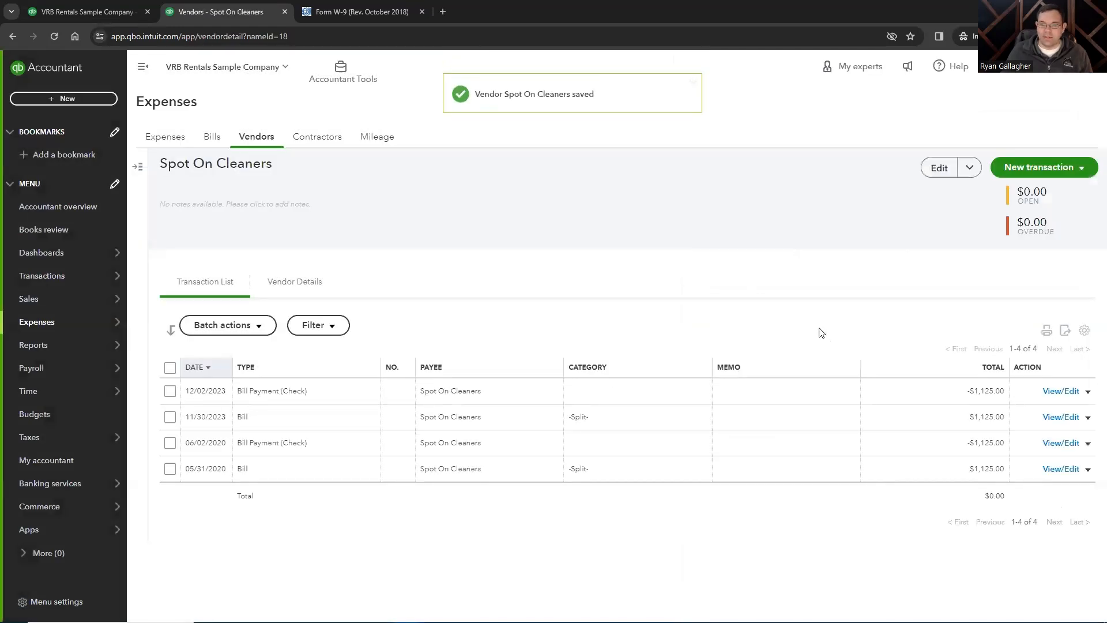
Check Spot On Cleaners' 1099 tracking in the Vendors list and its W-9 status under Contractors, consulting the blank Form W-9
{"action": "left_click", "coordinate": [254, 139]}
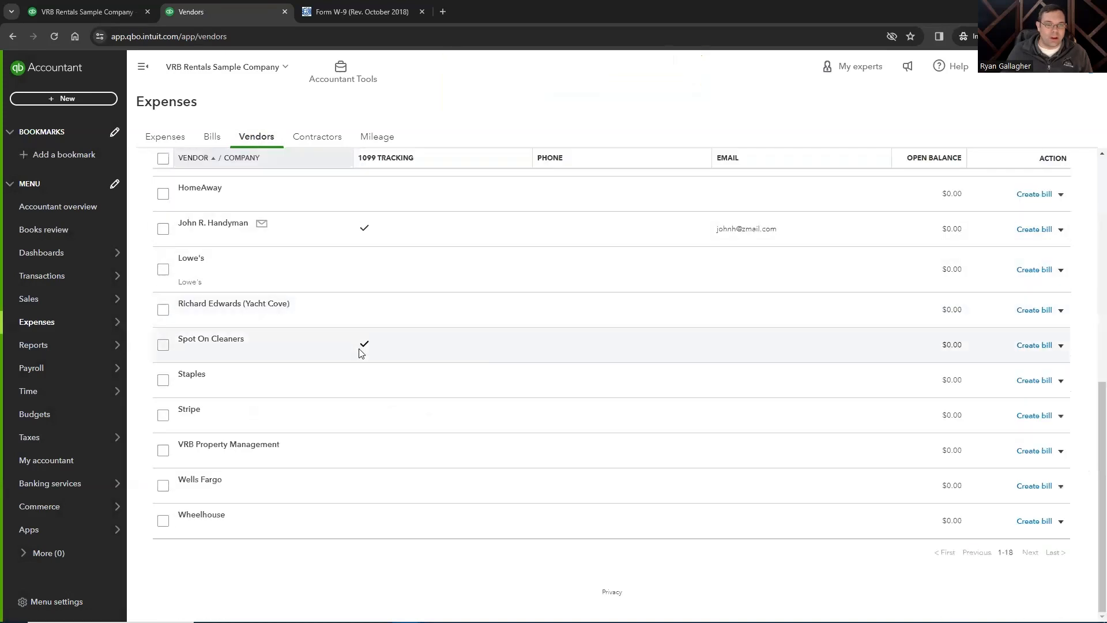
{"action": "scroll", "coordinate": [366, 306], "scroll_direction": "up", "scroll_amount": 10}
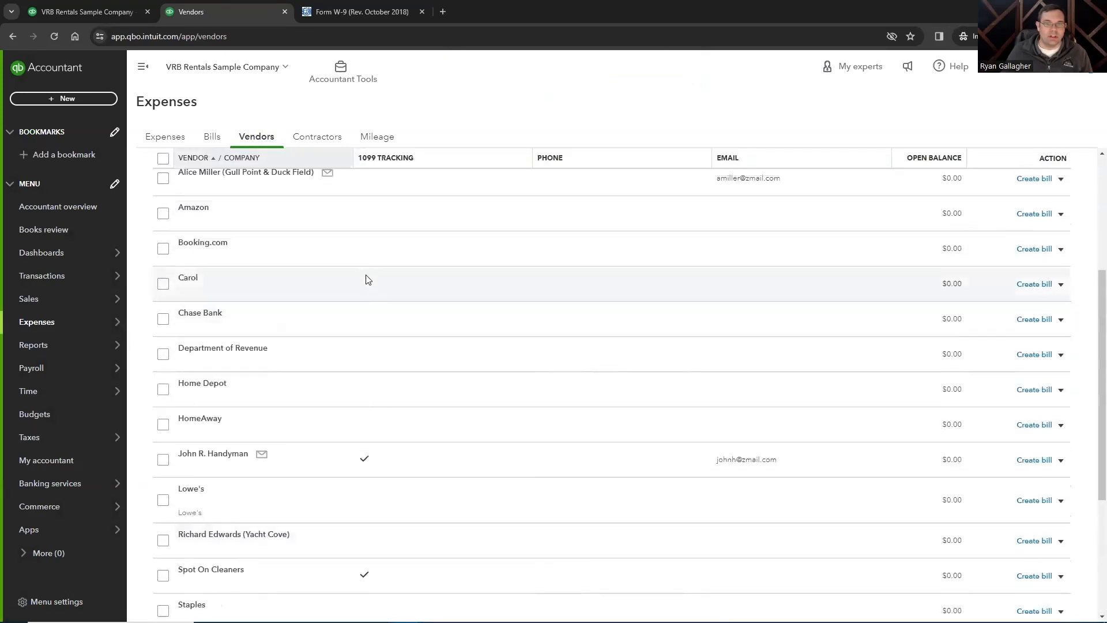
{"action": "left_click", "coordinate": [318, 138]}
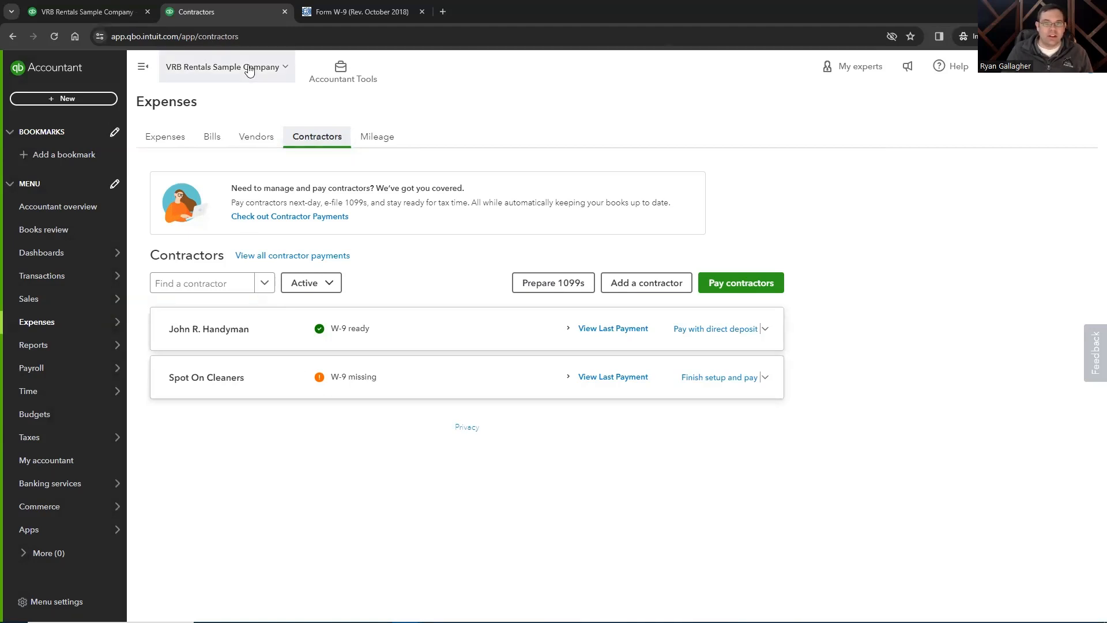
{"action": "left_click", "coordinate": [342, 10]}
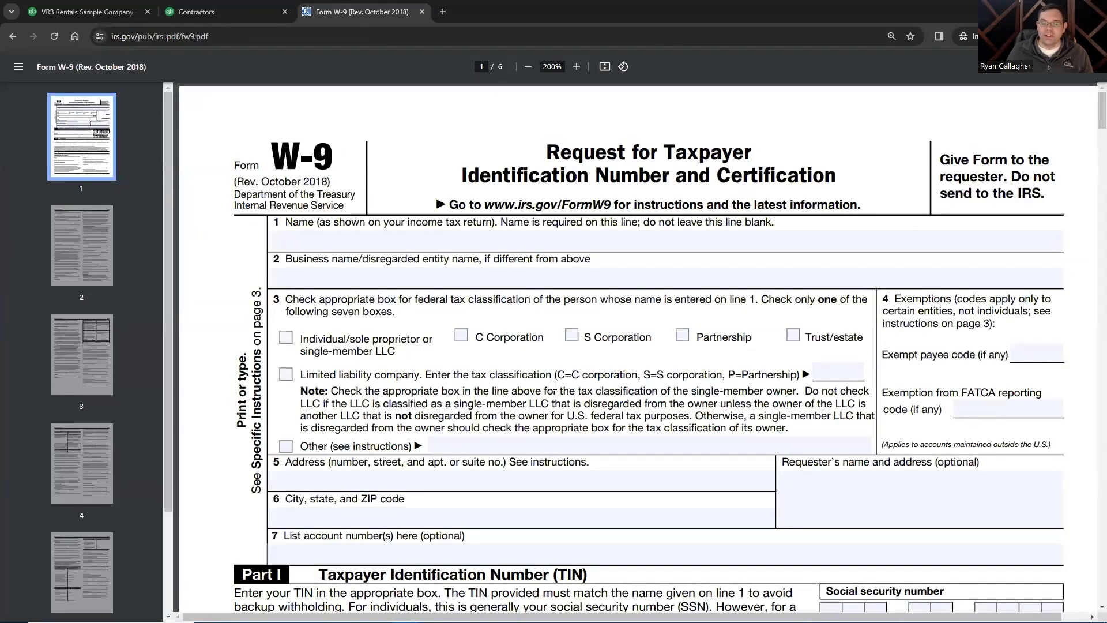
{"action": "left_click", "coordinate": [250, 11]}
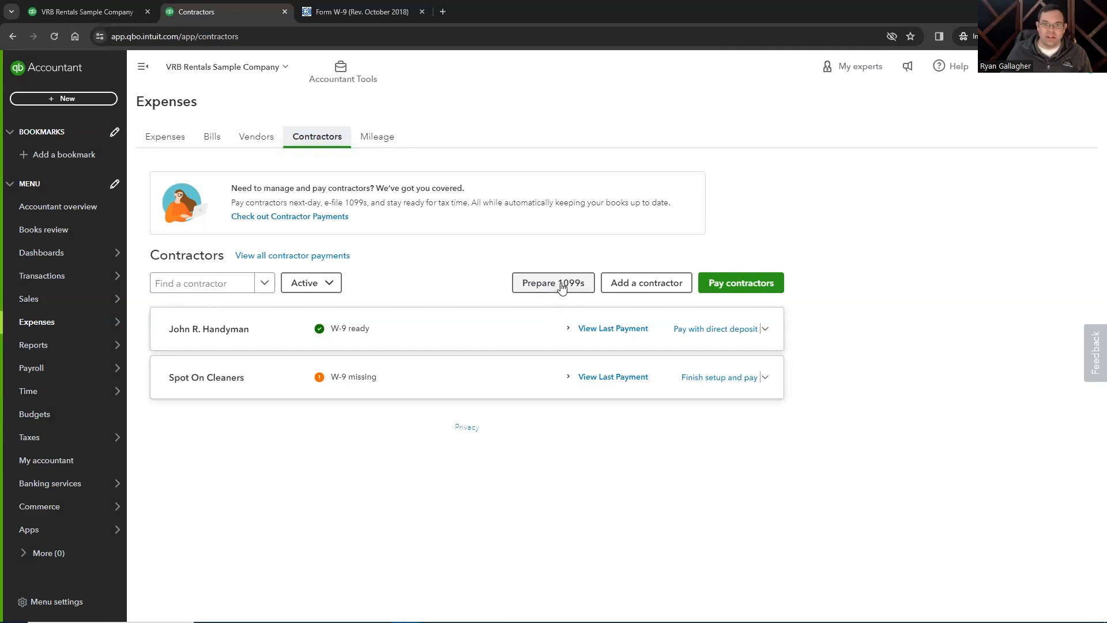
Start preparing the 1099s and look up the cost of Intuit's 1099 E-File Service in the FAQs
{"action": "left_click", "coordinate": [554, 285]}
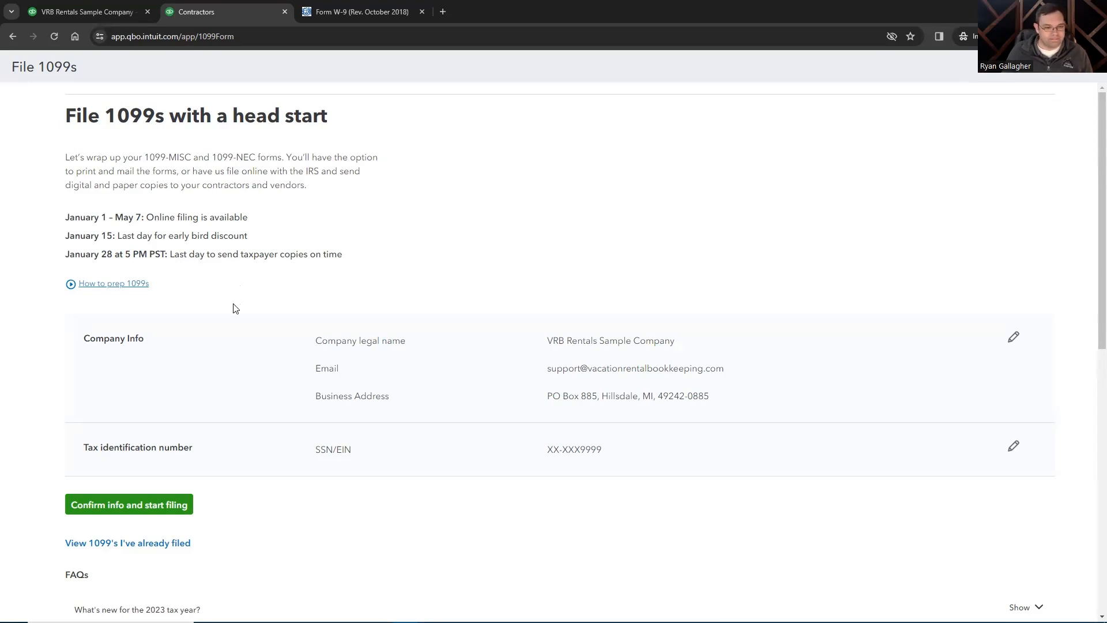
{"action": "scroll", "coordinate": [234, 308], "scroll_direction": "down", "scroll_amount": 2}
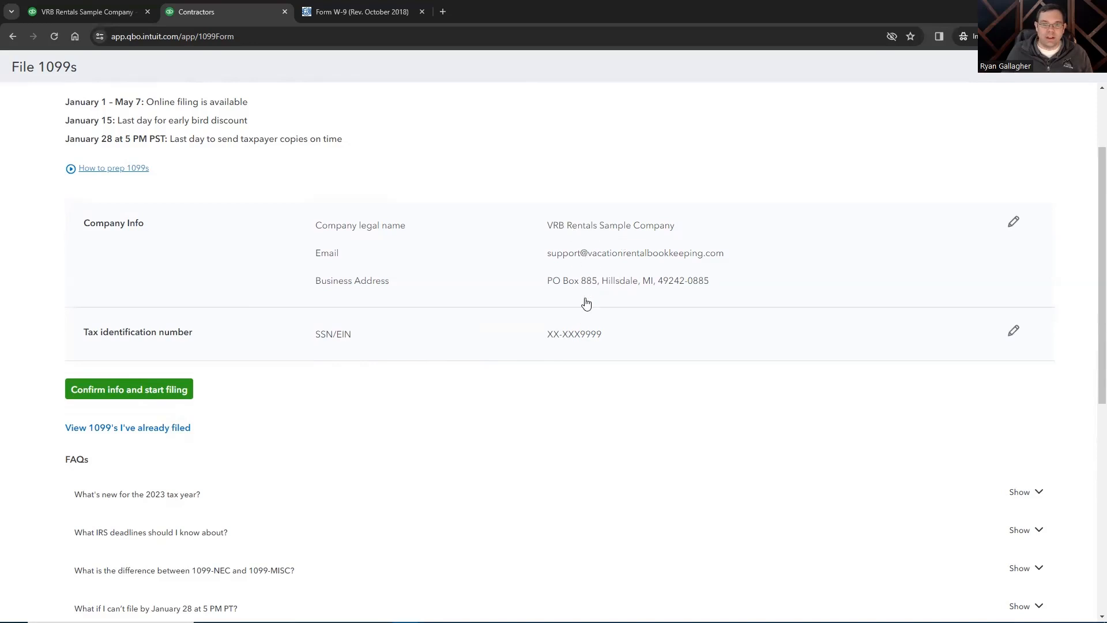
{"action": "scroll", "coordinate": [570, 339], "scroll_direction": "down", "scroll_amount": 2}
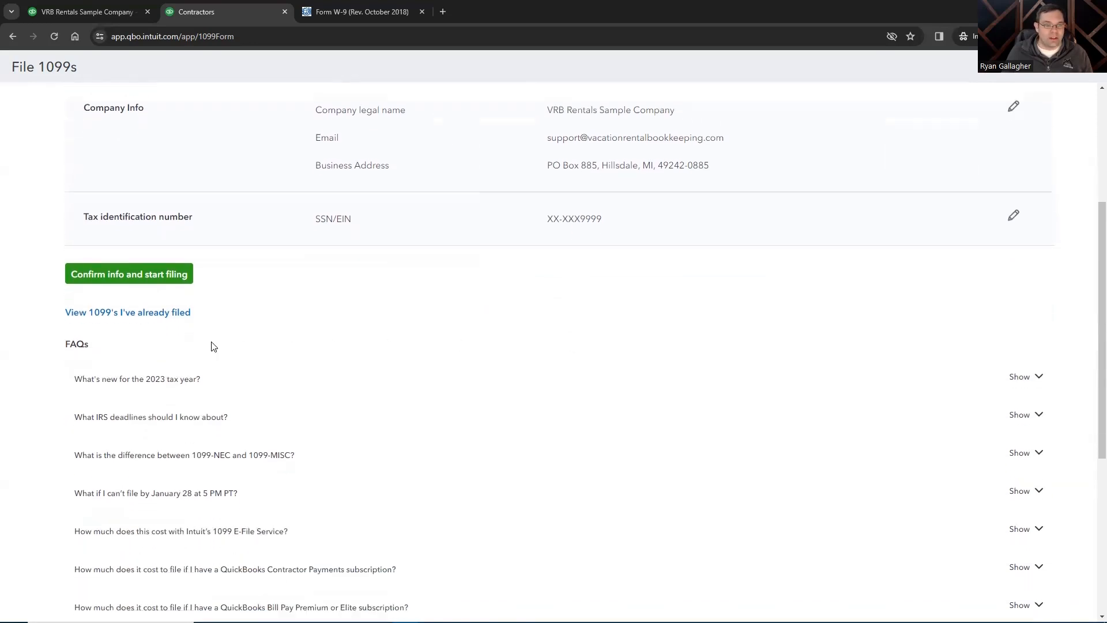
{"action": "scroll", "coordinate": [211, 346], "scroll_direction": "down", "scroll_amount": 3}
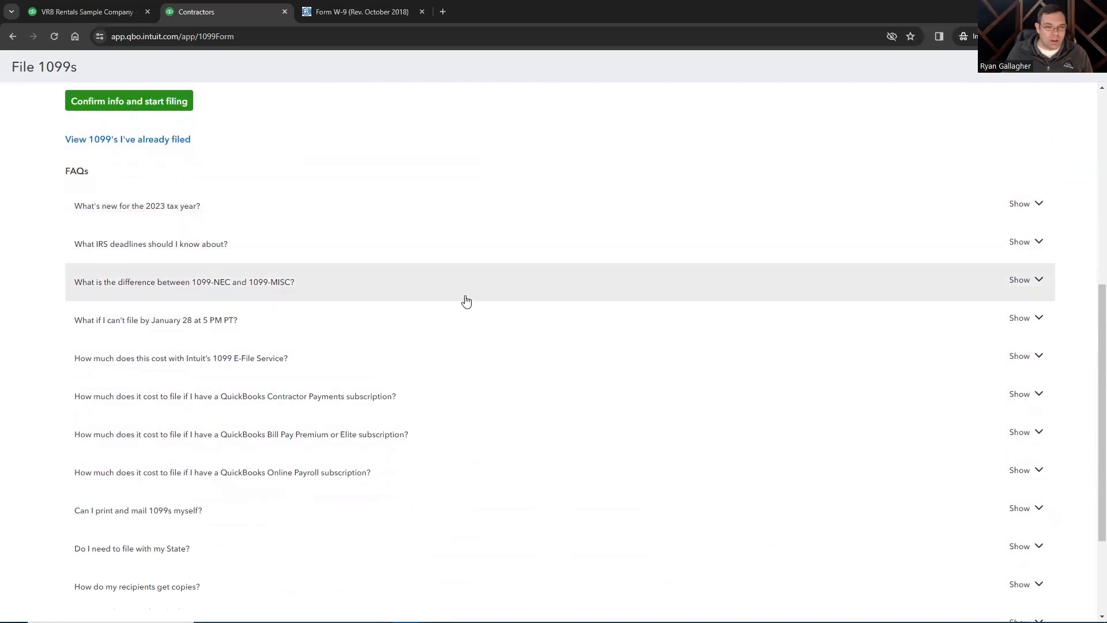
{"action": "left_click", "coordinate": [173, 360]}
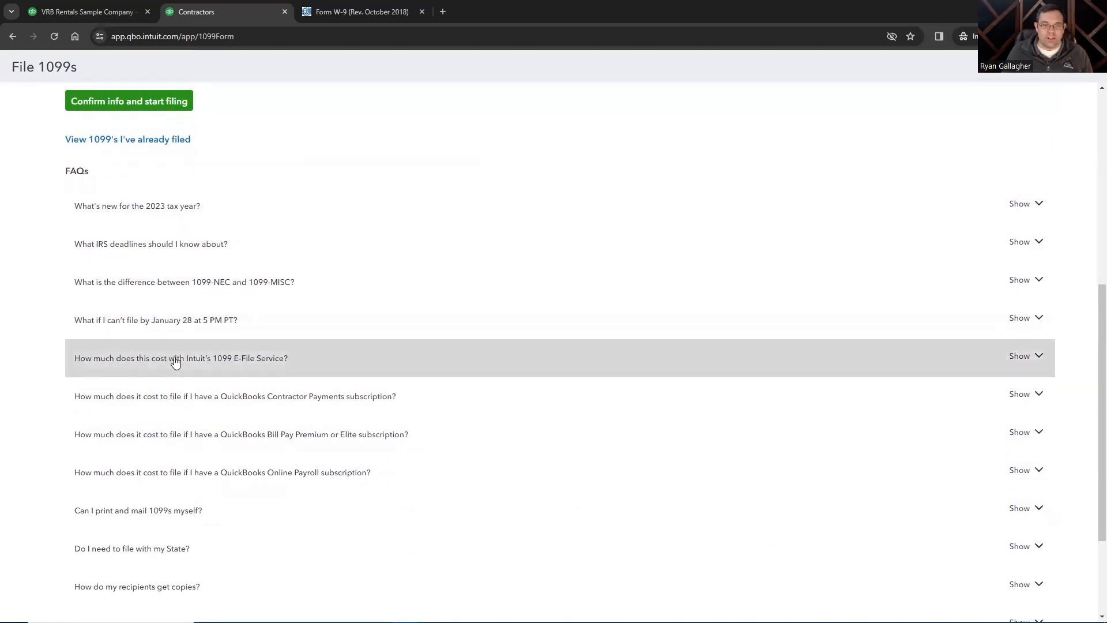
{"action": "scroll", "coordinate": [265, 373], "scroll_direction": "down", "scroll_amount": 2}
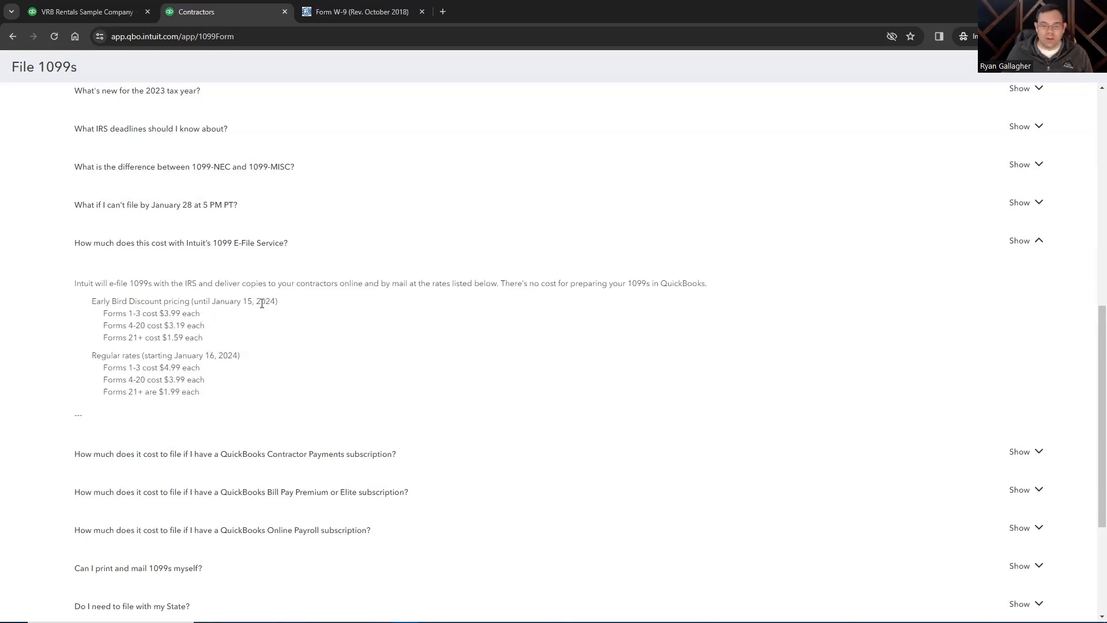
Confirm the company info and tax identification number and start the 1099 filing
{"action": "scroll", "coordinate": [406, 369], "scroll_direction": "up", "scroll_amount": 7}
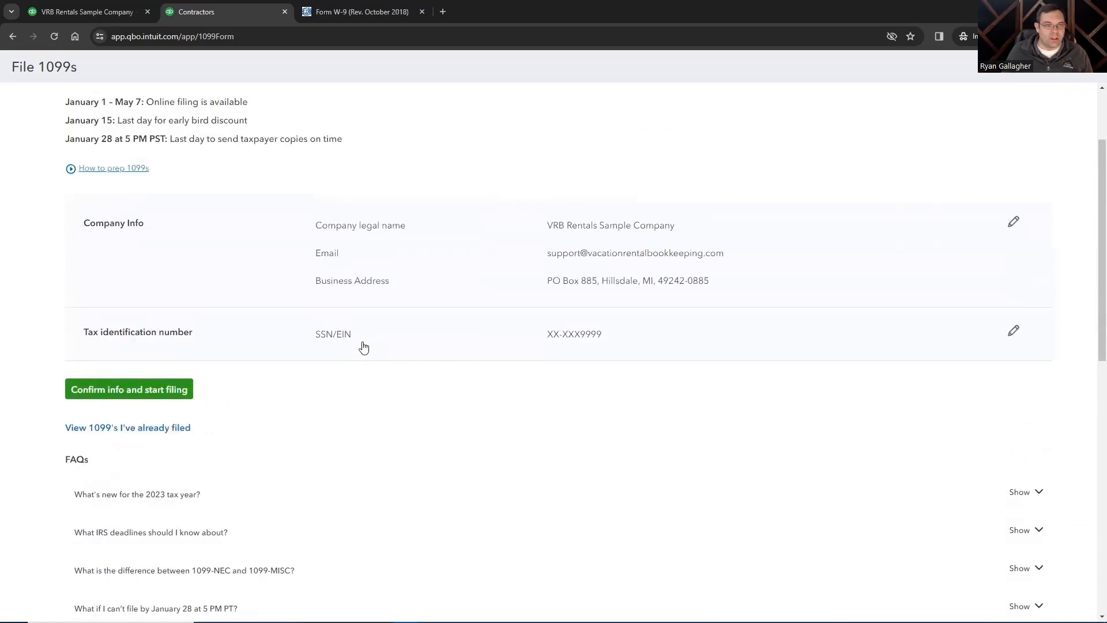
{"action": "scroll", "coordinate": [363, 348], "scroll_direction": "up", "scroll_amount": 1}
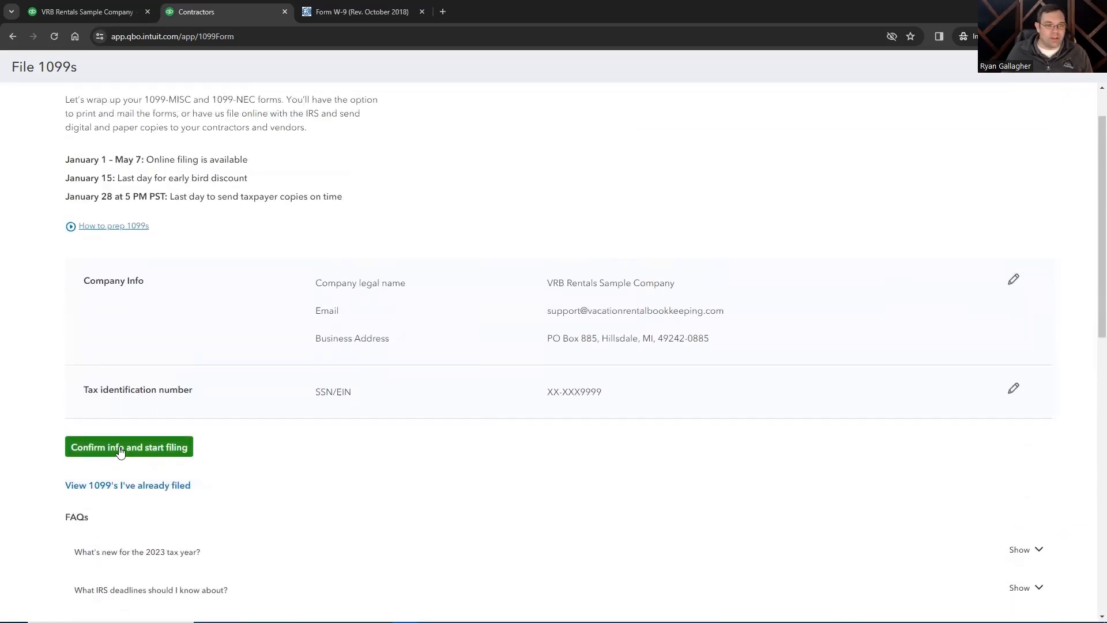
{"action": "left_click", "coordinate": [149, 452]}
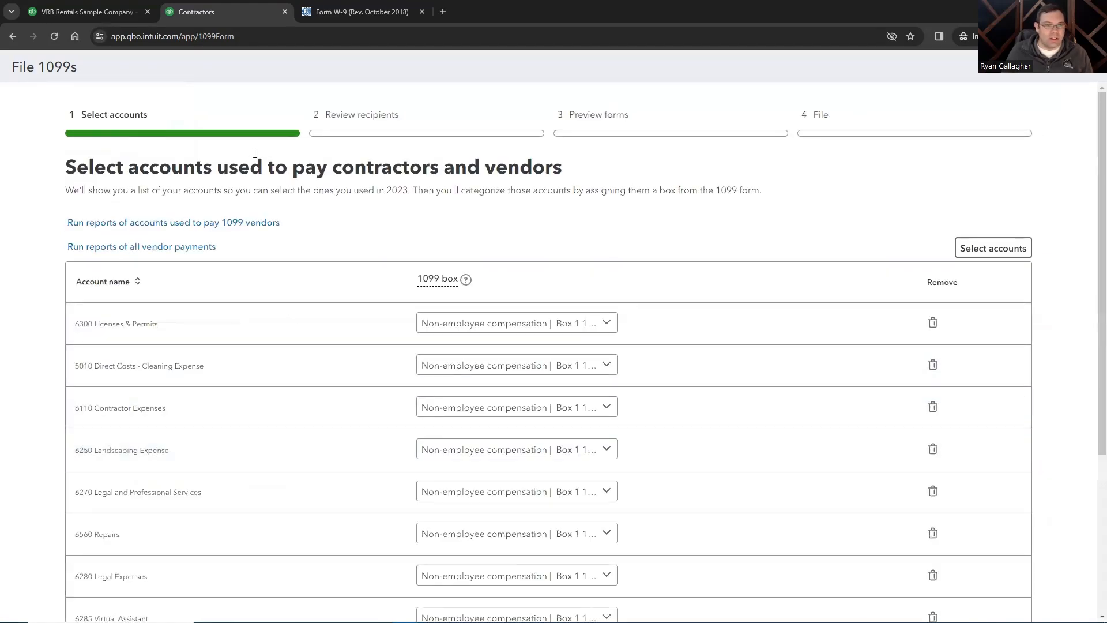
Review the accounts used to pay contractors and vendors and the 1099 box assigned to each
{"action": "scroll", "coordinate": [312, 194], "scroll_direction": "down", "scroll_amount": 1}
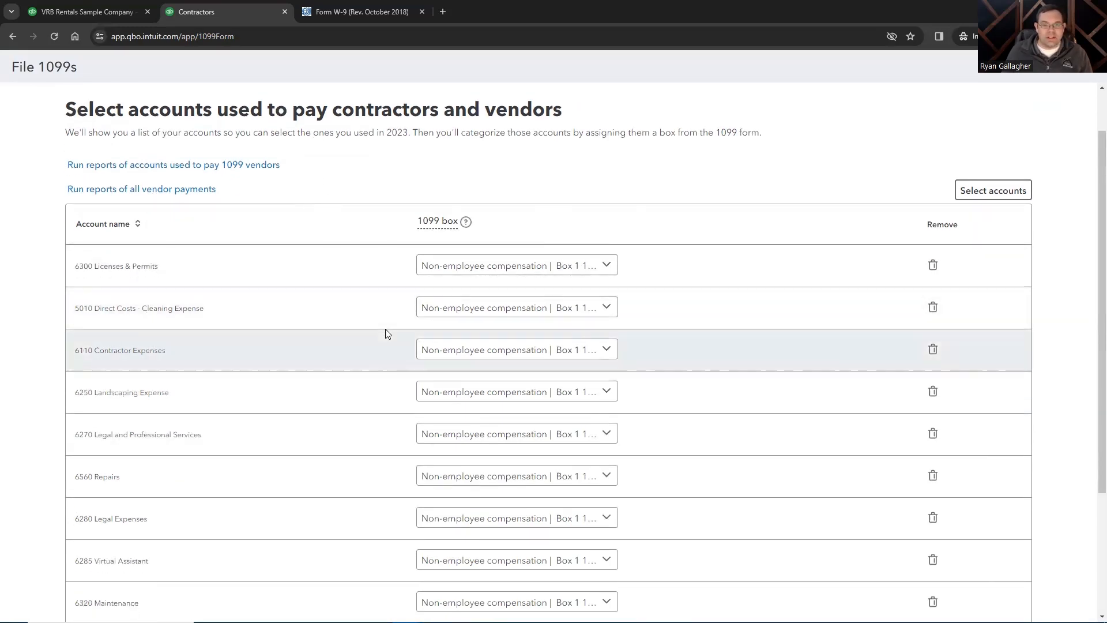
{"action": "scroll", "coordinate": [385, 334], "scroll_direction": "down", "scroll_amount": 1}
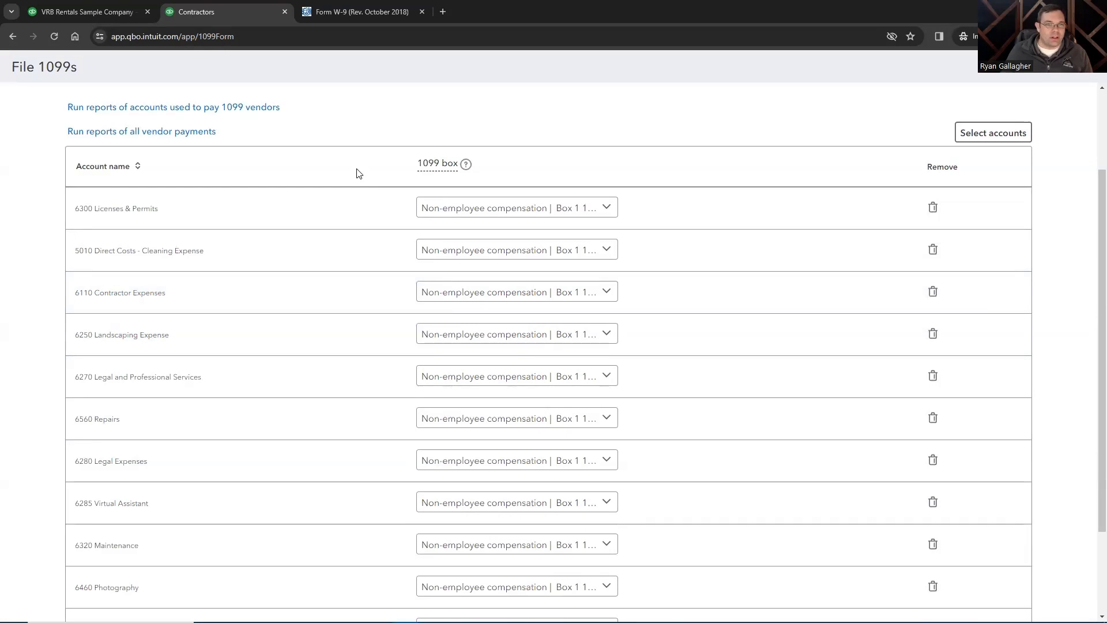
{"action": "scroll", "coordinate": [356, 173], "scroll_direction": "up", "scroll_amount": 2}
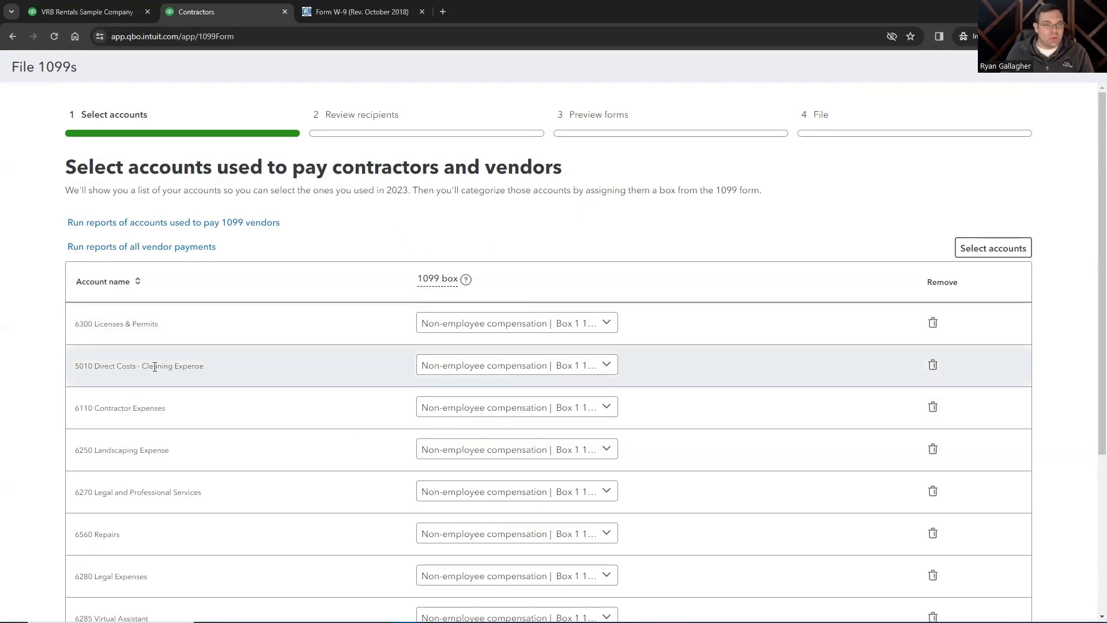
{"action": "scroll", "coordinate": [155, 367], "scroll_direction": "down", "scroll_amount": 3}
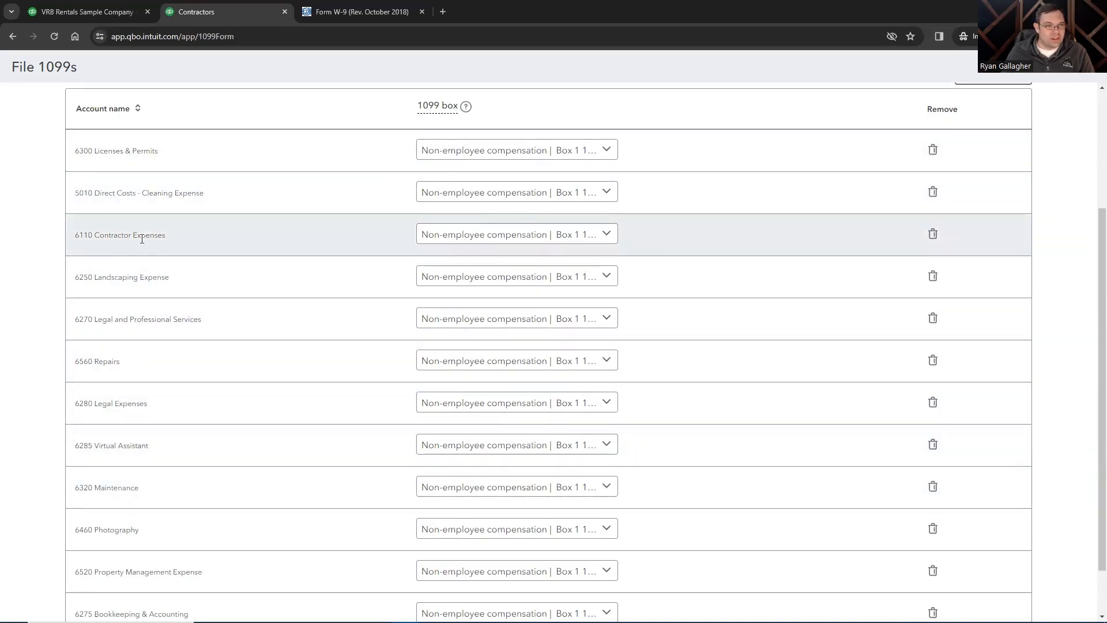
{"action": "scroll", "coordinate": [155, 248], "scroll_direction": "down", "scroll_amount": 2}
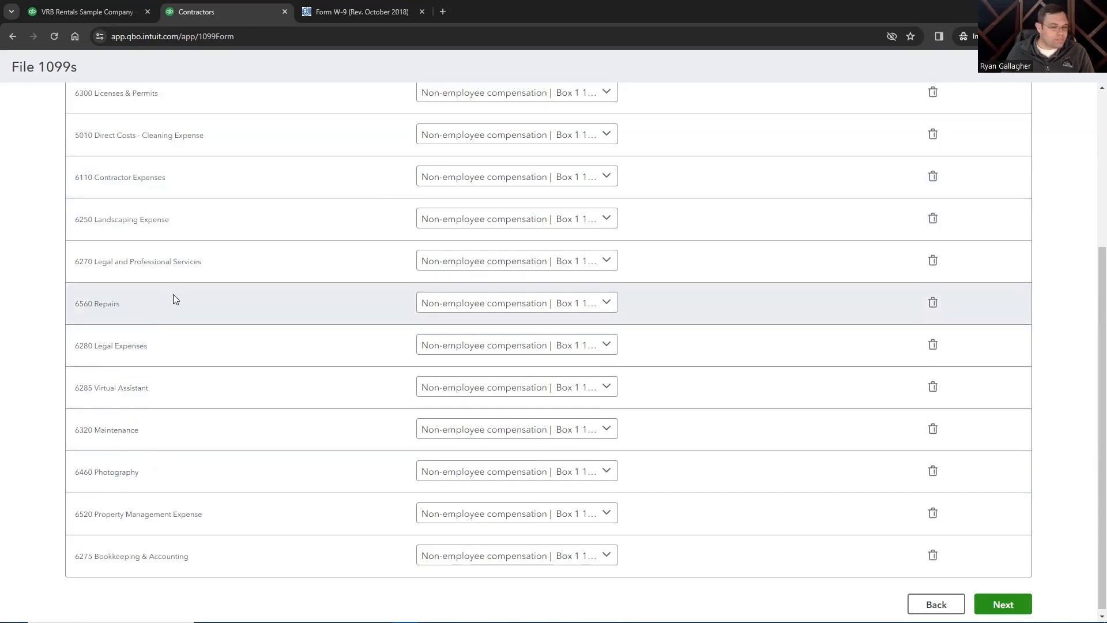
{"action": "scroll", "coordinate": [173, 294], "scroll_direction": "up", "scroll_amount": 3}
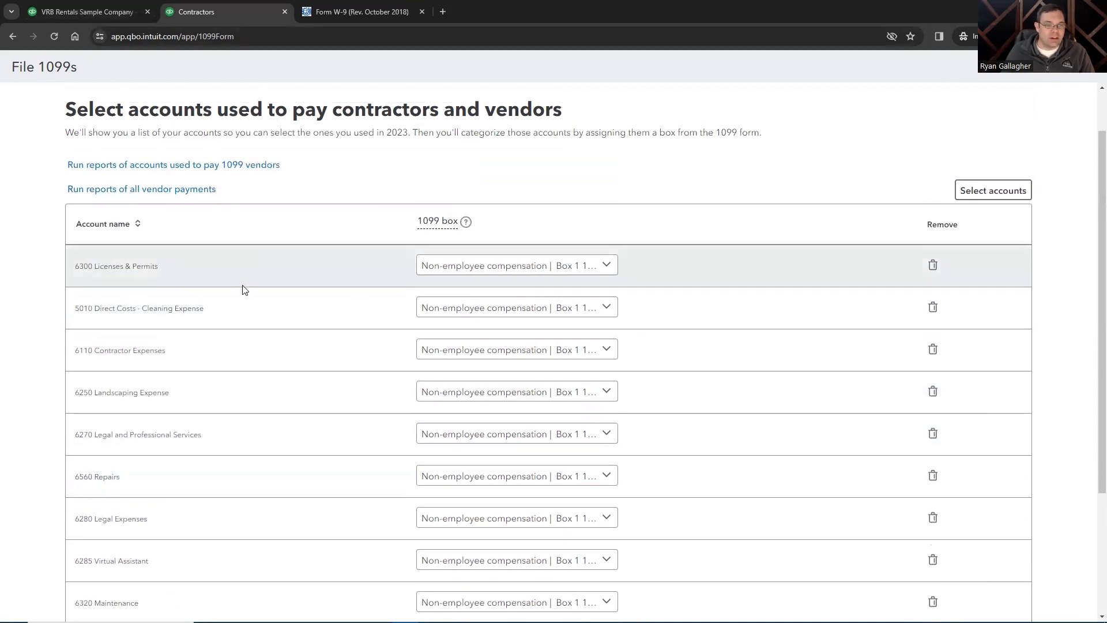
{"action": "scroll", "coordinate": [242, 288], "scroll_direction": "down", "scroll_amount": 3}
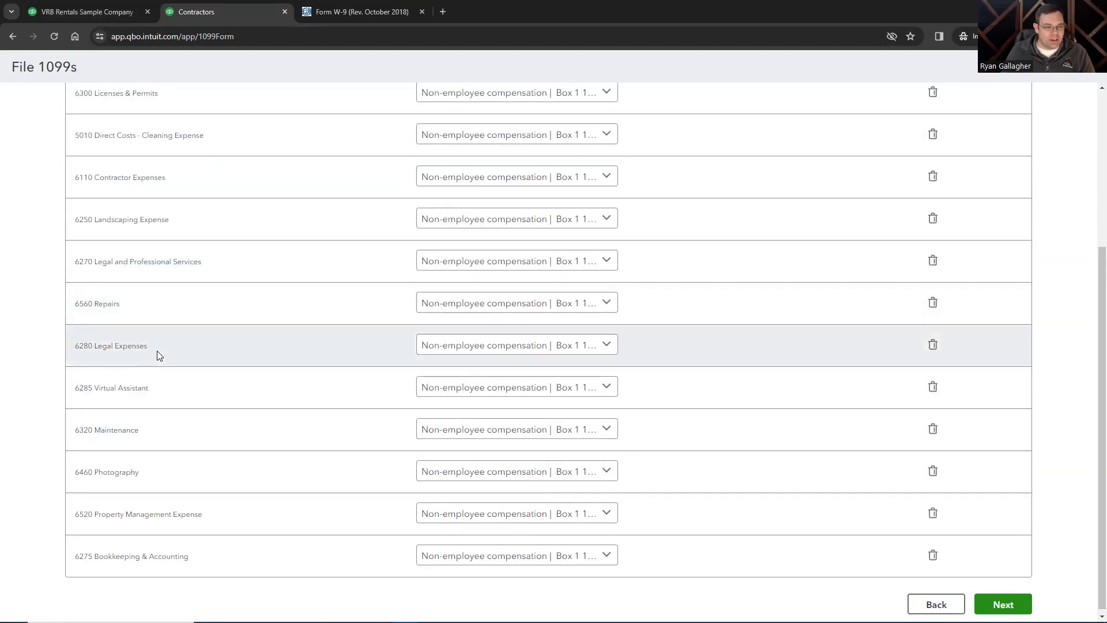
{"action": "scroll", "coordinate": [157, 345], "scroll_direction": "up", "scroll_amount": 1}
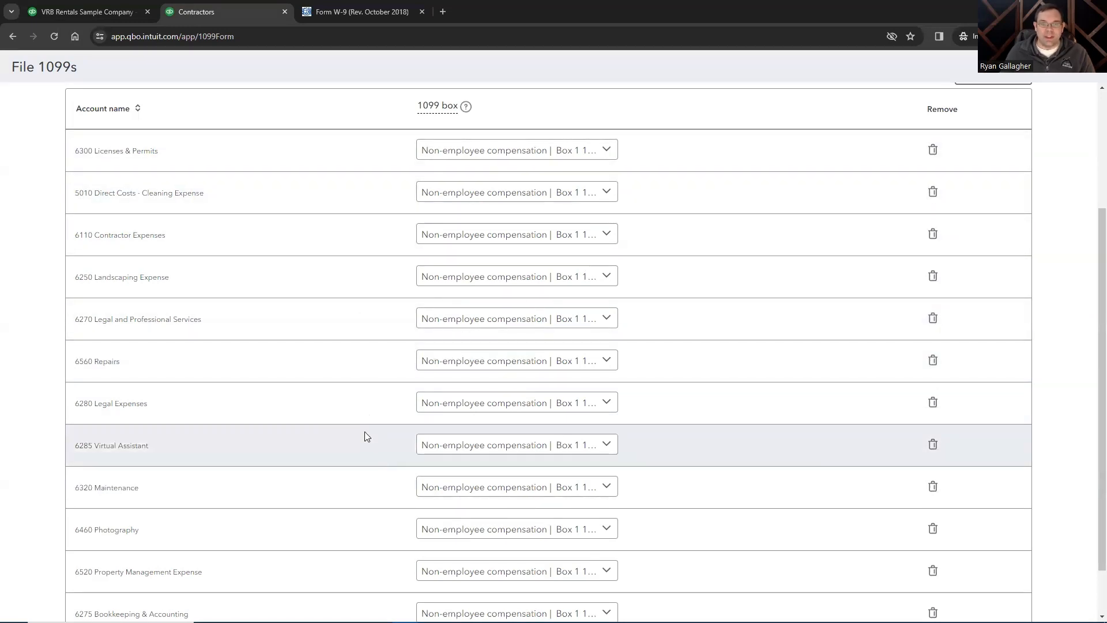
{"action": "scroll", "coordinate": [366, 436], "scroll_direction": "down", "scroll_amount": 1}
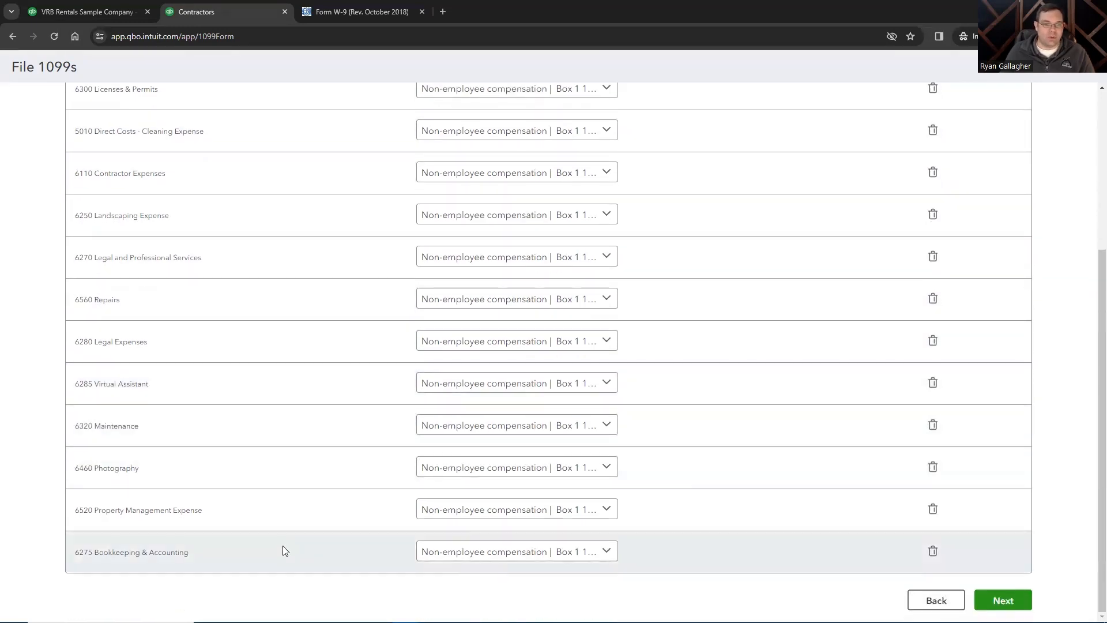
Look through the accounts available for the 1099 selection and check the Expenses by Vendor Summary report for the vendors paid
{"action": "scroll", "coordinate": [297, 481], "scroll_direction": "up", "scroll_amount": 2}
{"action": "scroll", "coordinate": [294, 475], "scroll_direction": "up", "scroll_amount": 2}
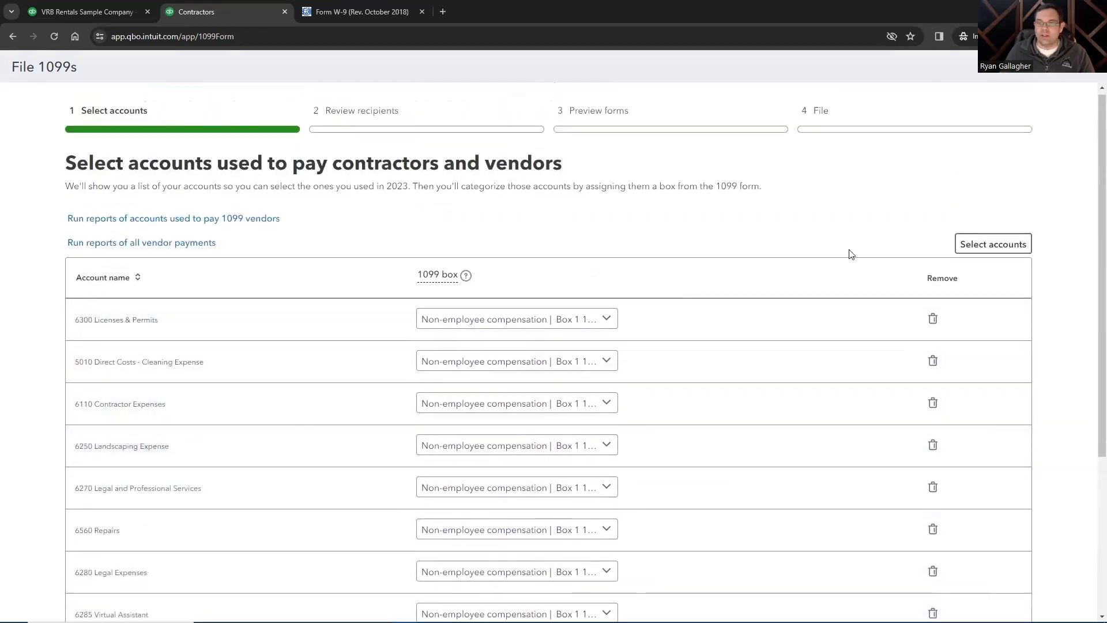
{"action": "left_click", "coordinate": [993, 244]}
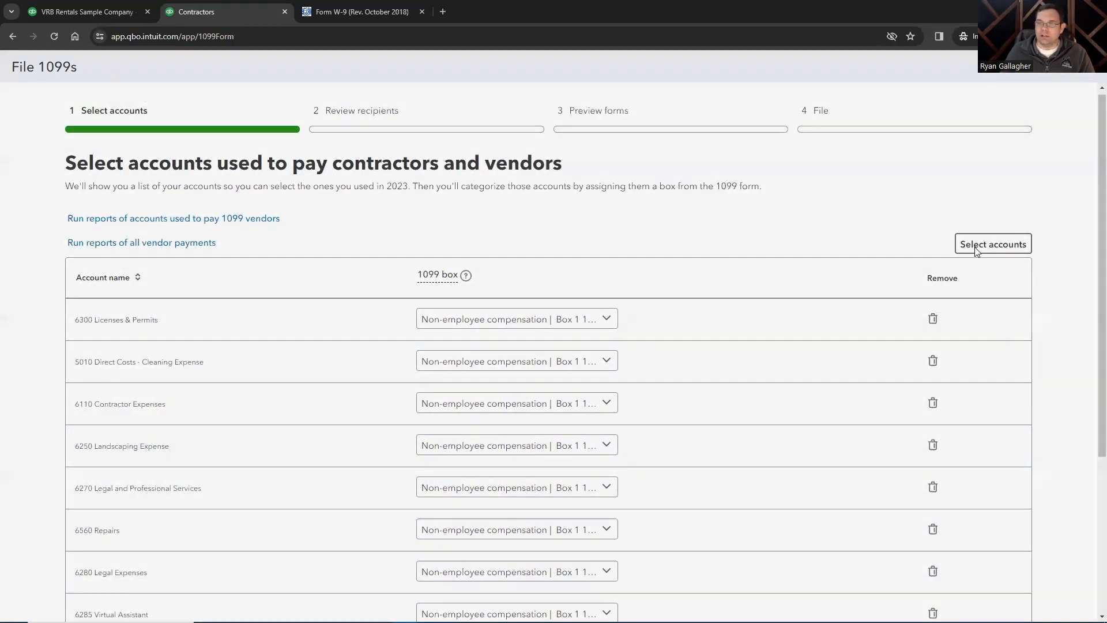
{"action": "scroll", "coordinate": [962, 388], "scroll_direction": "down", "scroll_amount": 7}
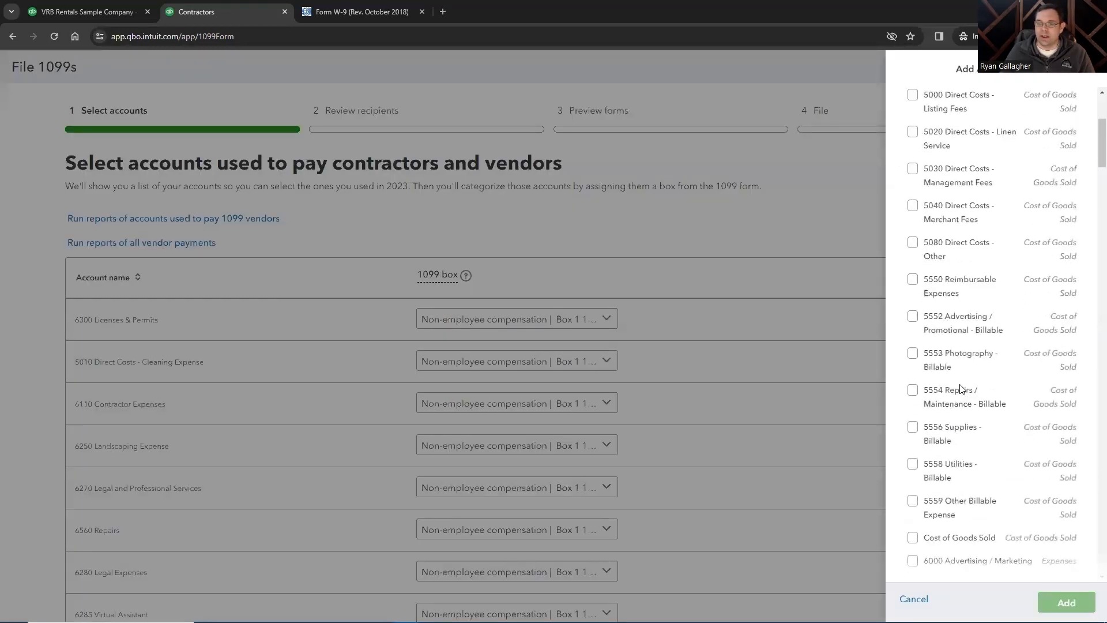
{"action": "scroll", "coordinate": [961, 388], "scroll_direction": "down", "scroll_amount": 4}
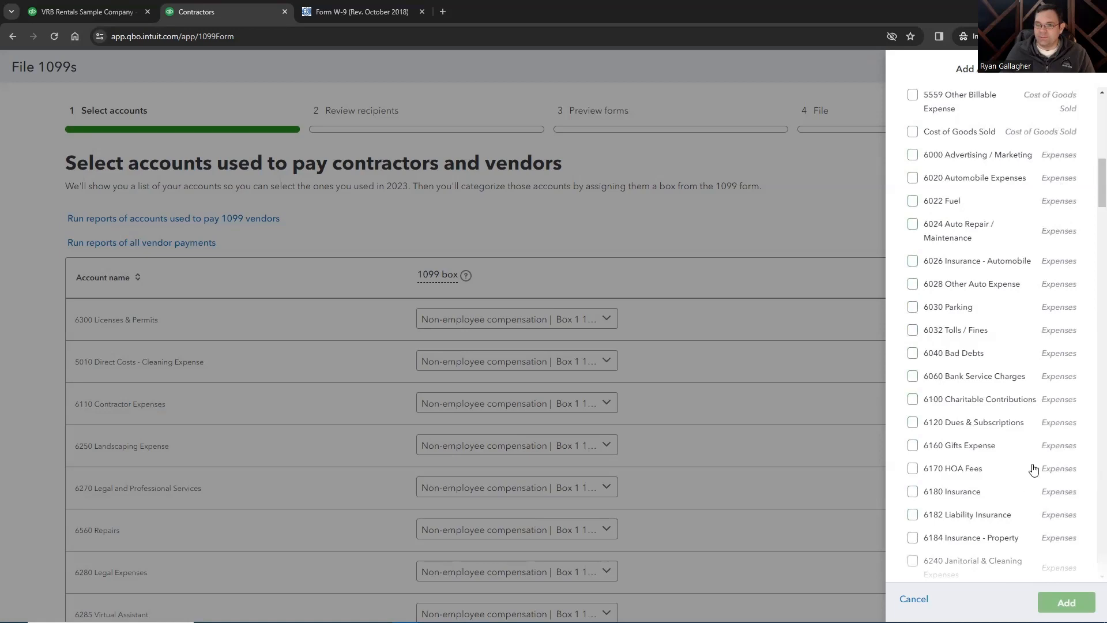
{"action": "scroll", "coordinate": [1049, 418], "scroll_direction": "up", "scroll_amount": 4}
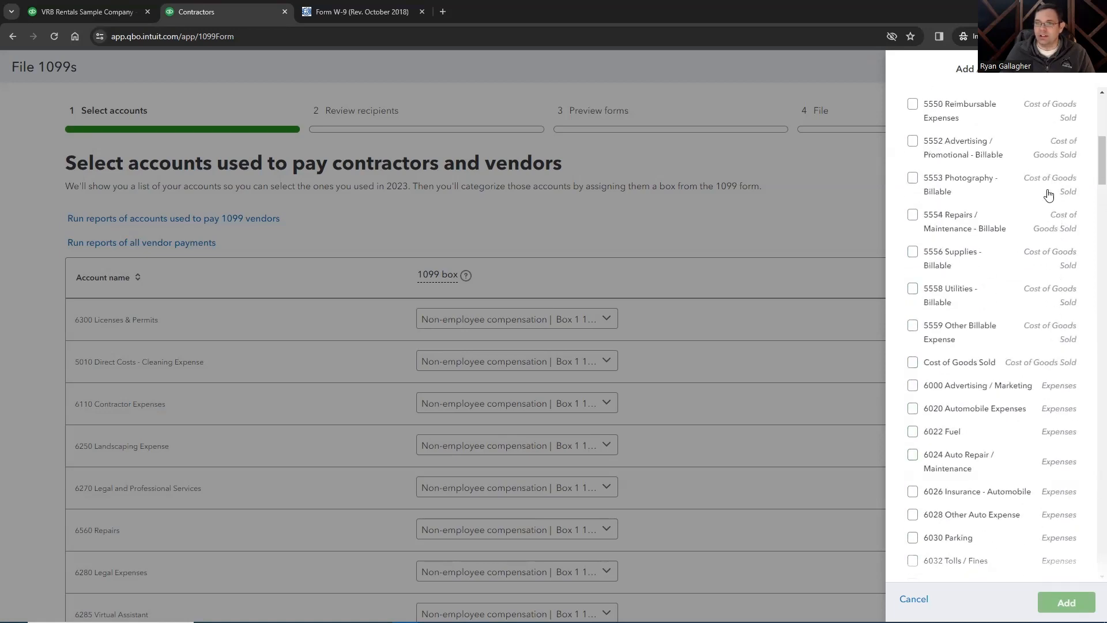
{"action": "scroll", "coordinate": [1015, 479], "scroll_direction": "down", "scroll_amount": 5}
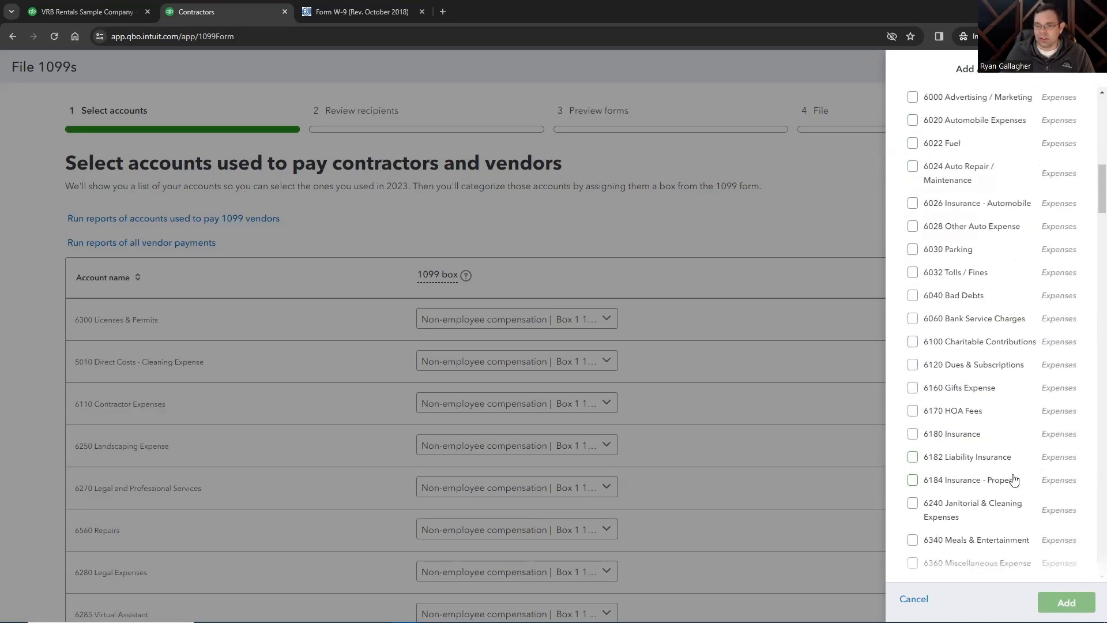
{"action": "scroll", "coordinate": [1015, 479], "scroll_direction": "down", "scroll_amount": 3}
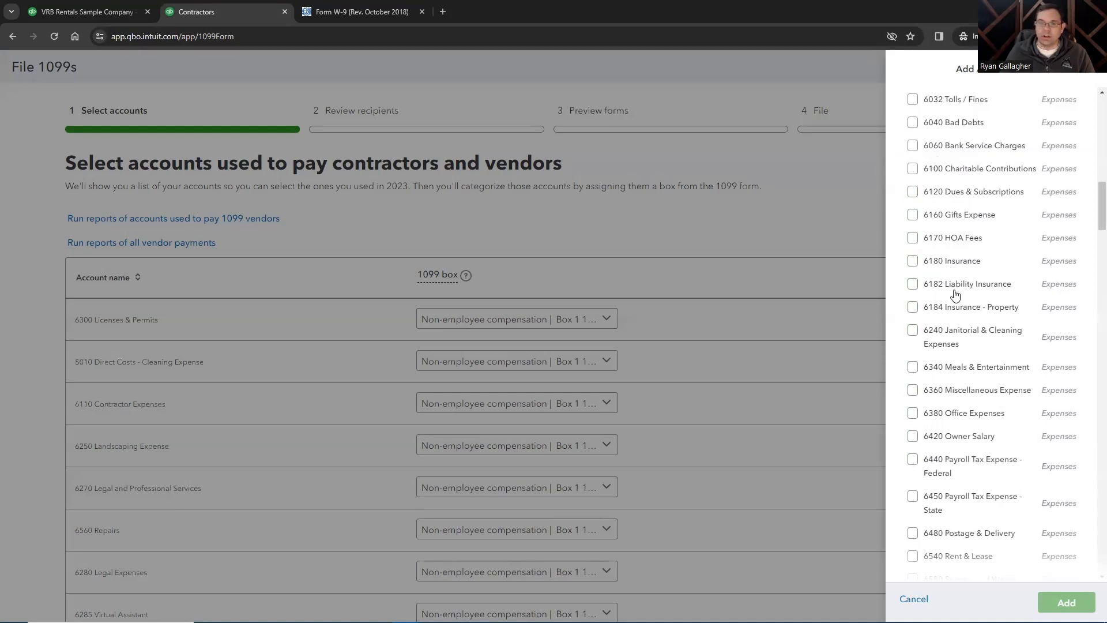
{"action": "left_click", "coordinate": [87, 11]}
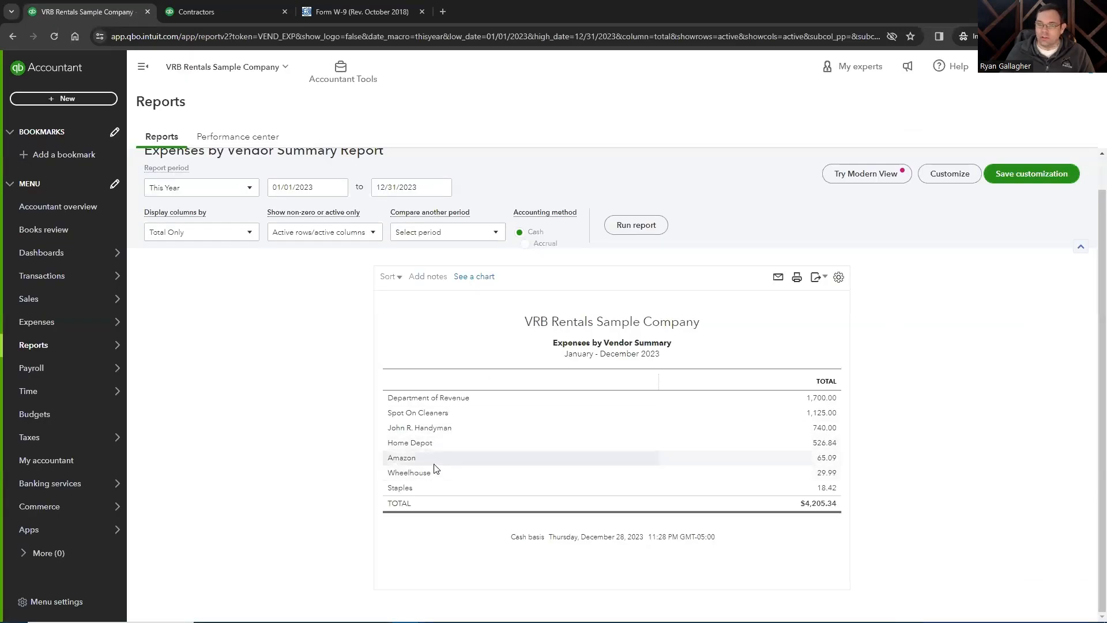
{"action": "left_click", "coordinate": [215, 10]}
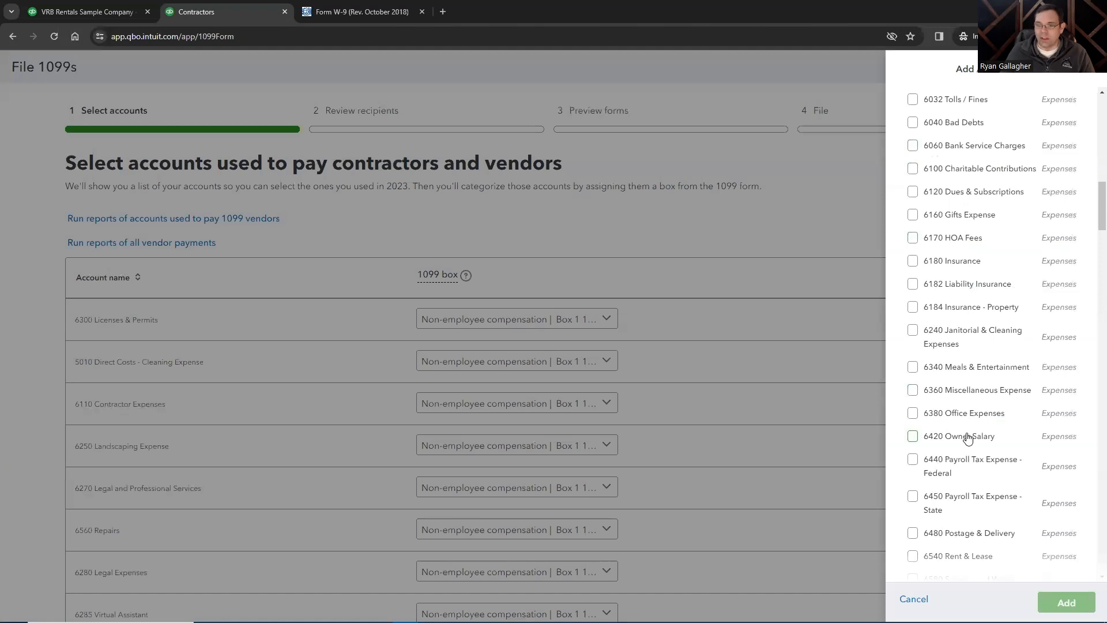
Add the 5554 Repairs / Maintenance - Billable account to the accounts used to pay contractors and vendors
{"action": "scroll", "coordinate": [967, 436], "scroll_direction": "up", "scroll_amount": 2}
{"action": "scroll", "coordinate": [967, 436], "scroll_direction": "up", "scroll_amount": 7}
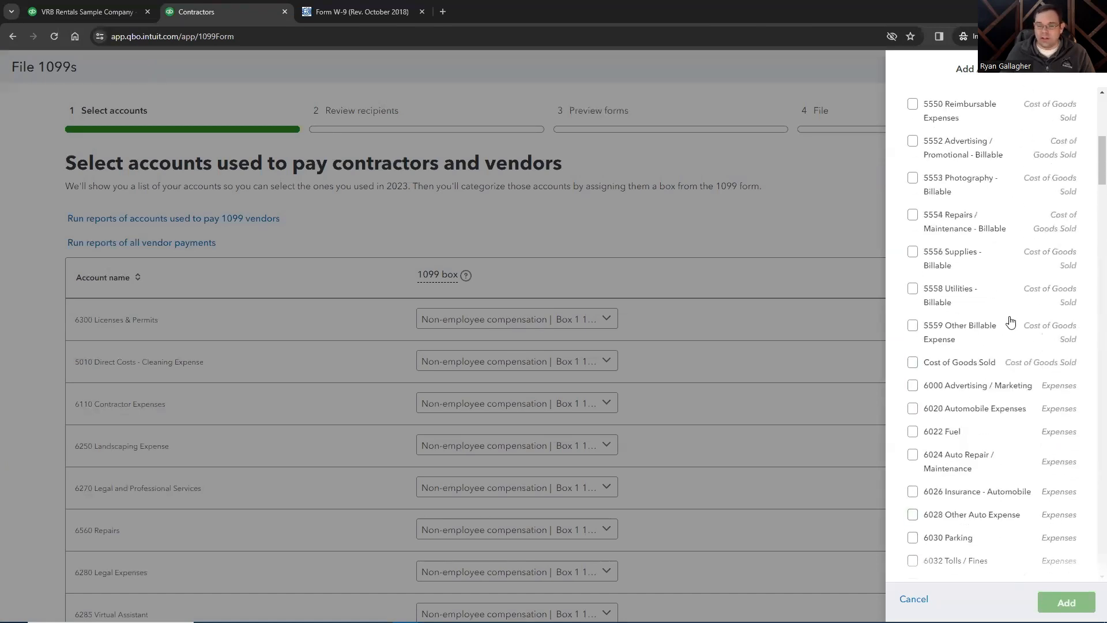
{"action": "left_click", "coordinate": [913, 216]}
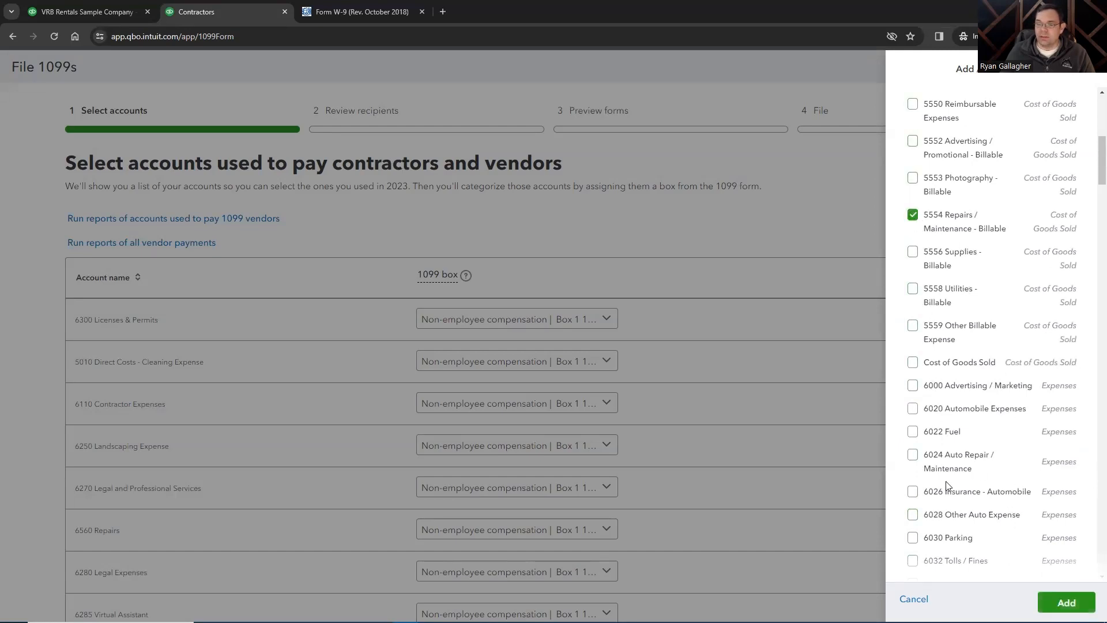
{"action": "left_click", "coordinate": [1064, 603]}
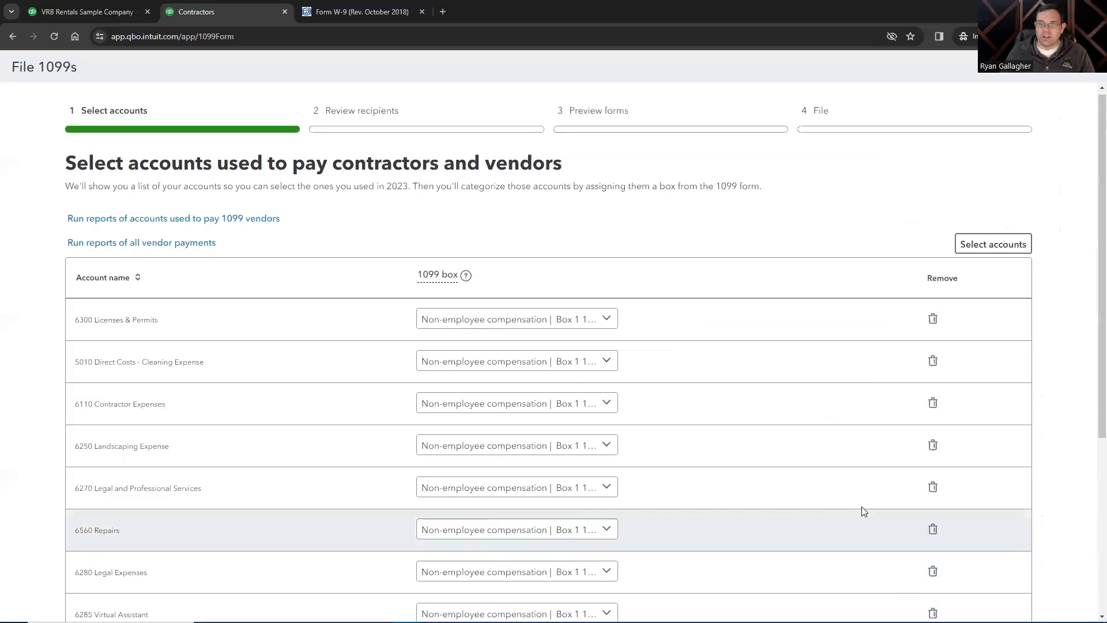
Assign Non-employee compensation | Box 1 1099-NEC to the 5554 Repairs / Maintenance - Billable account
{"action": "scroll", "coordinate": [611, 415], "scroll_direction": "down", "scroll_amount": 5}
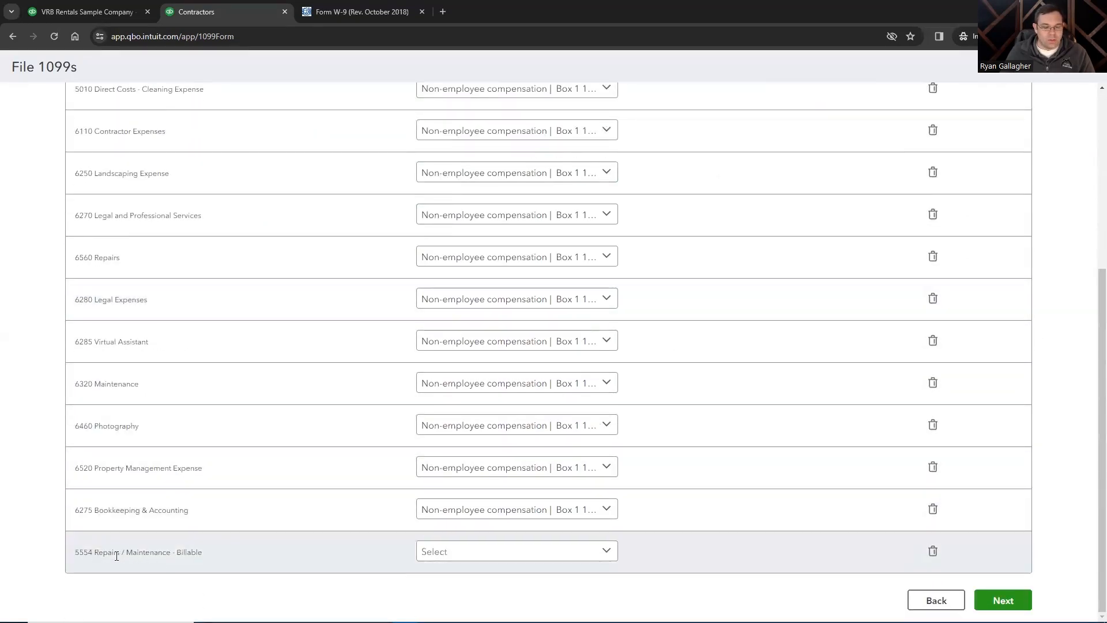
{"action": "left_click", "coordinate": [580, 555]}
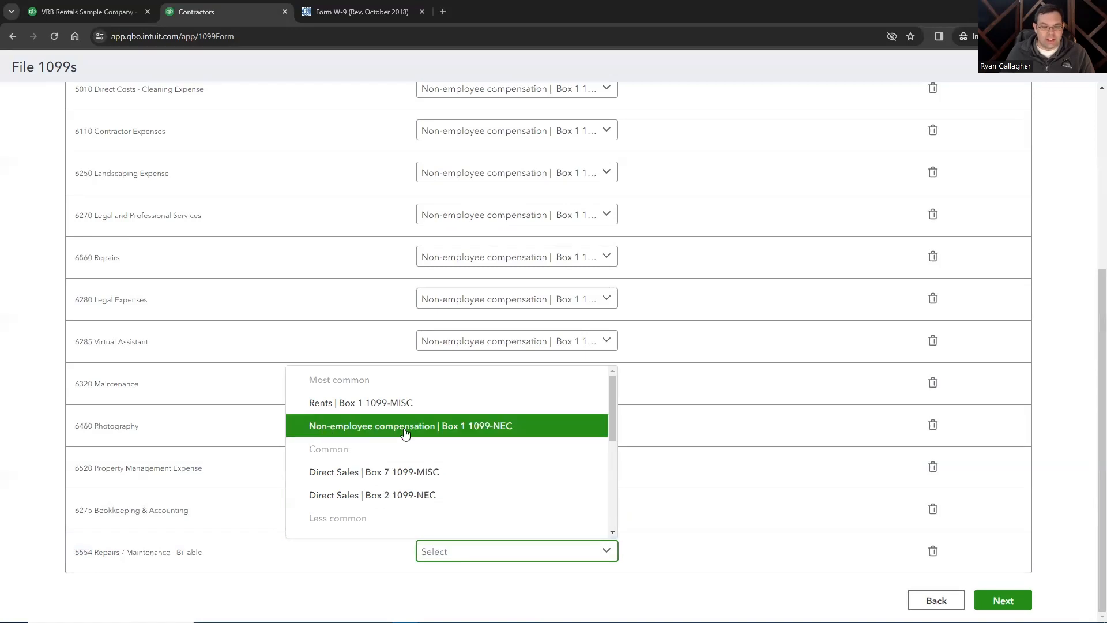
{"action": "left_click", "coordinate": [510, 434]}
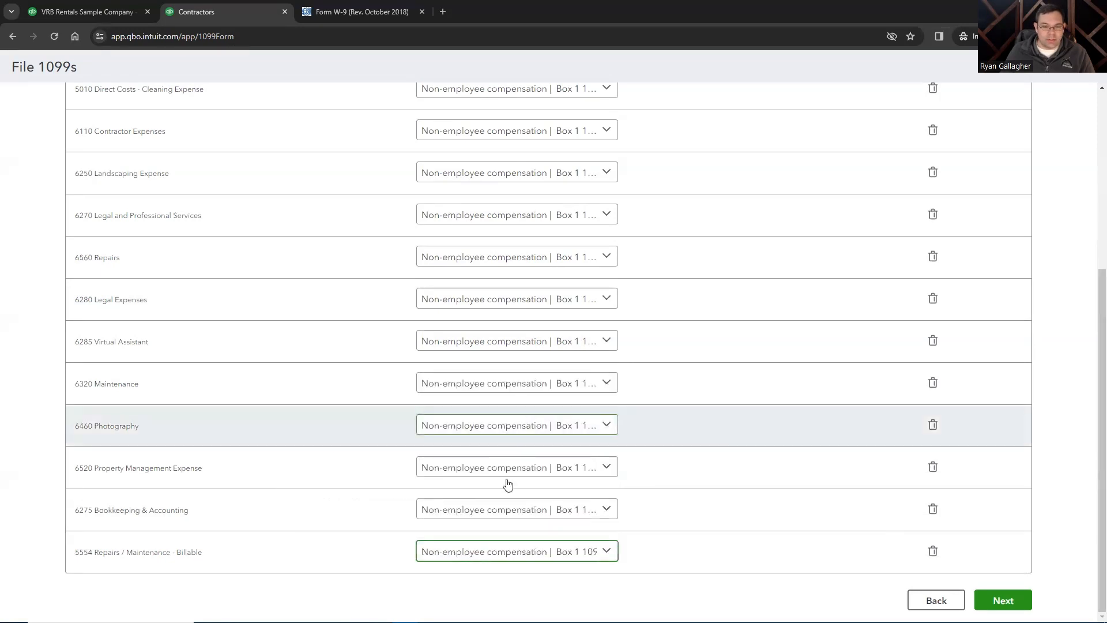
{"action": "left_click", "coordinate": [527, 555]}
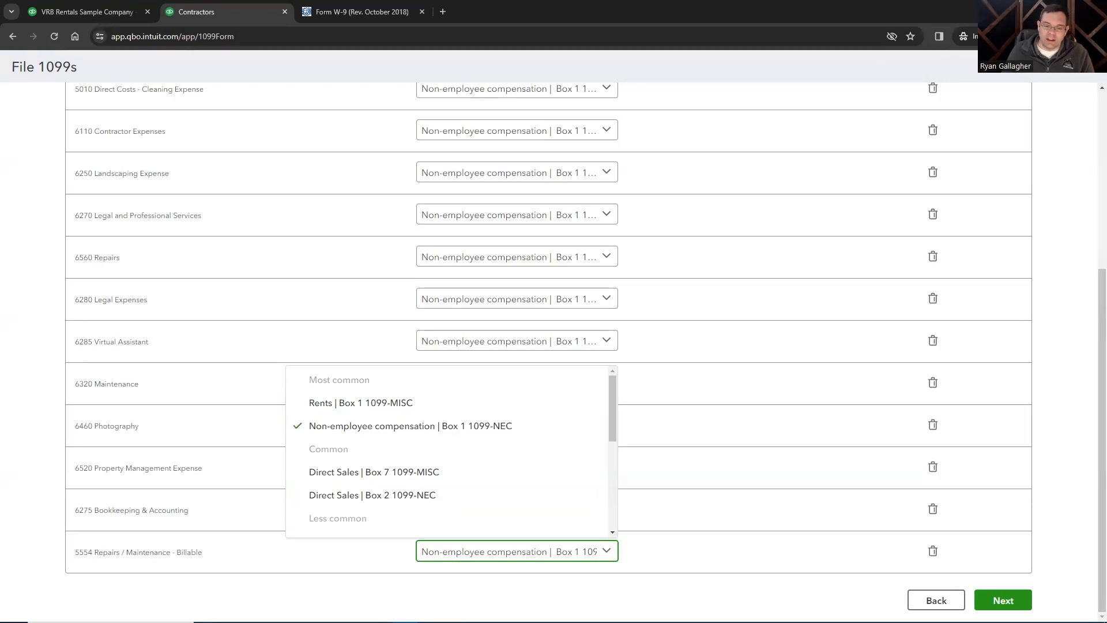
{"action": "left_click", "coordinate": [482, 603]}
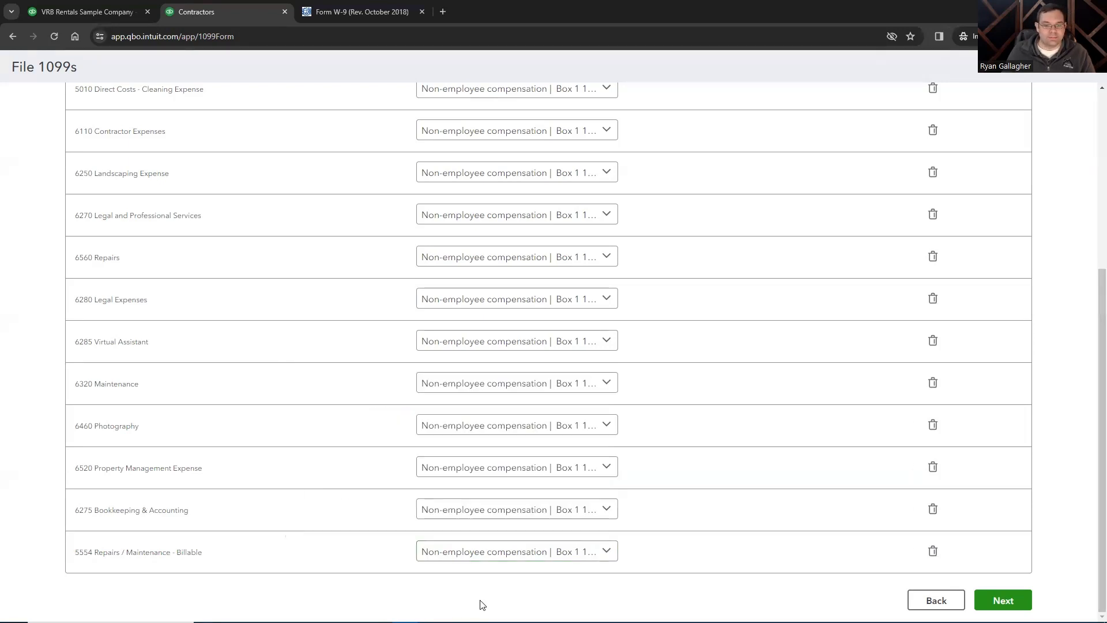
Add the 2485 Less Owner Payouts liability account to the accounts used to pay contractors and vendors
{"action": "scroll", "coordinate": [798, 297], "scroll_direction": "up", "scroll_amount": 5}
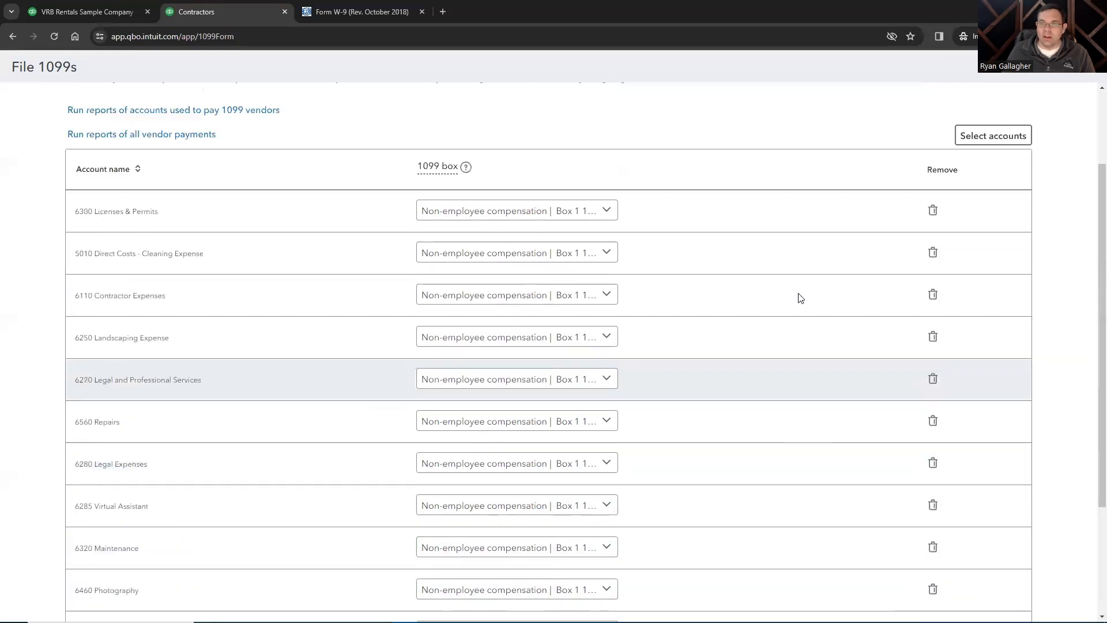
{"action": "left_click", "coordinate": [976, 252]}
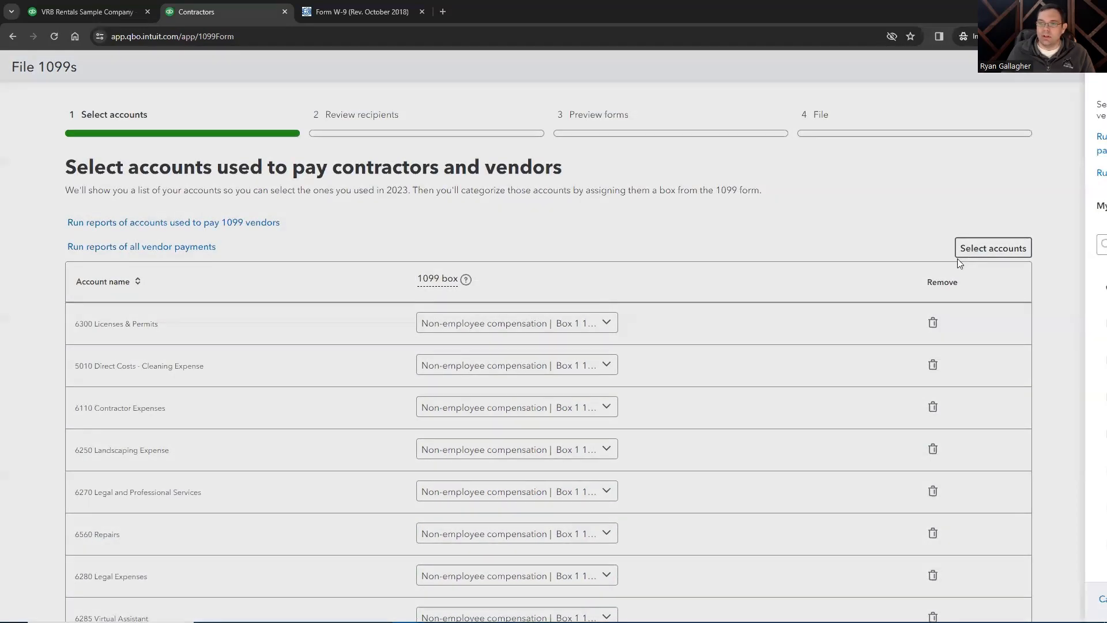
{"action": "scroll", "coordinate": [979, 424], "scroll_direction": "down", "scroll_amount": 15}
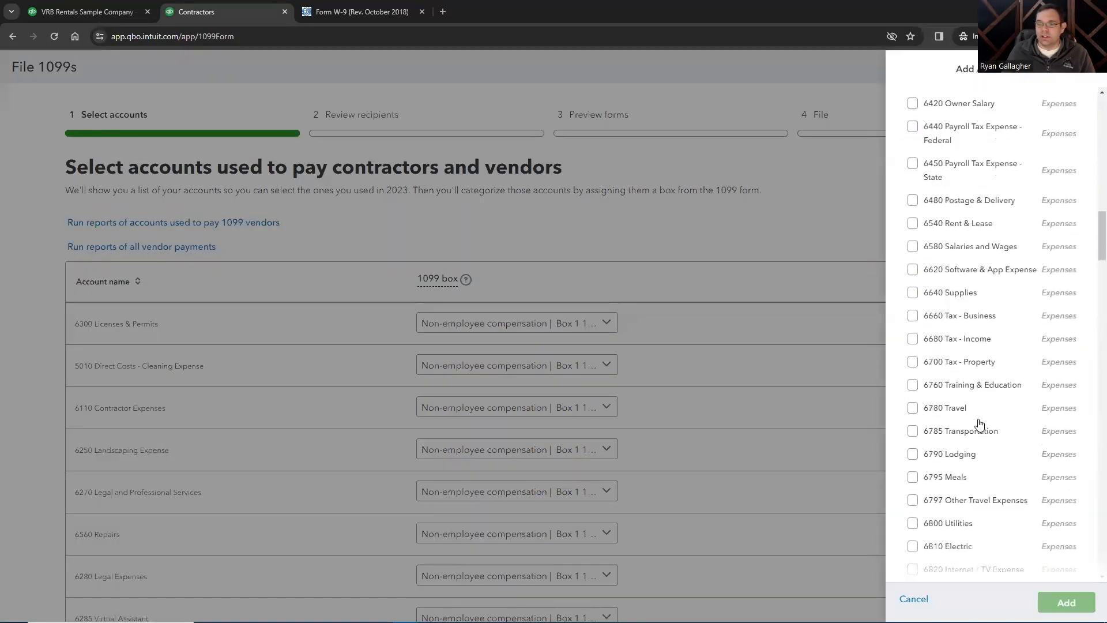
{"action": "scroll", "coordinate": [979, 424], "scroll_direction": "down", "scroll_amount": 4}
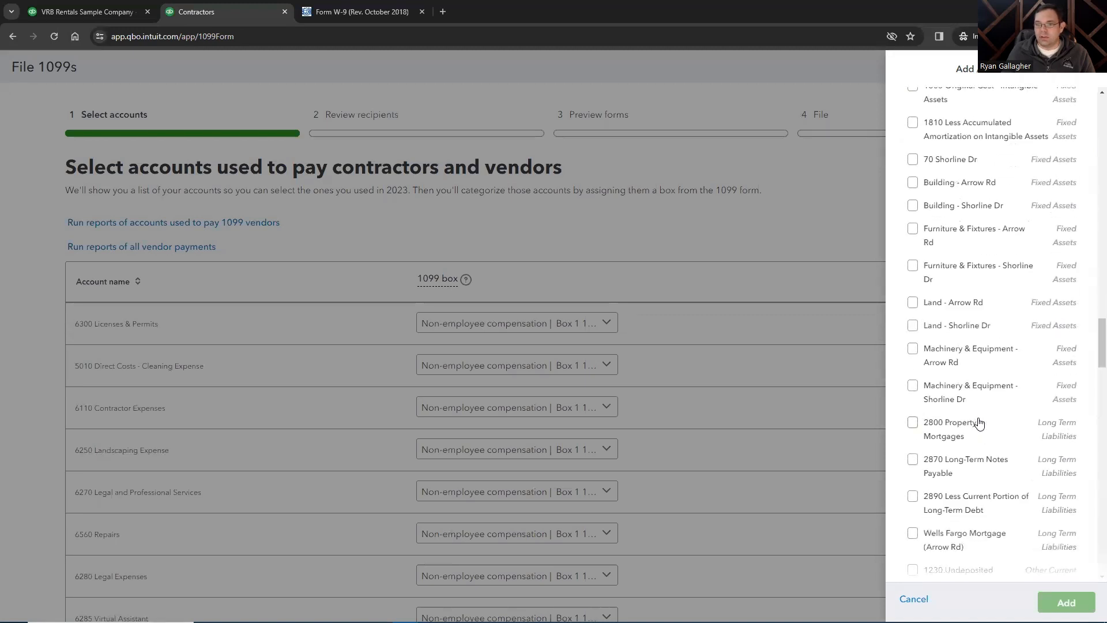
{"action": "scroll", "coordinate": [980, 424], "scroll_direction": "down", "scroll_amount": 4}
{"action": "scroll", "coordinate": [980, 424], "scroll_direction": "up", "scroll_amount": 5}
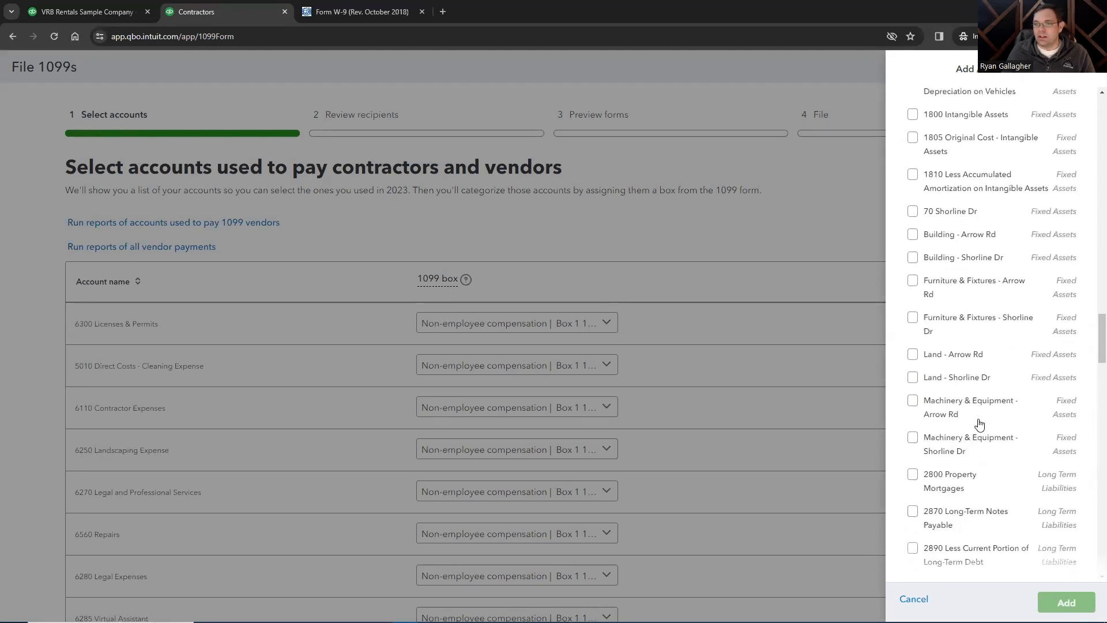
{"action": "scroll", "coordinate": [979, 424], "scroll_direction": "down", "scroll_amount": 3}
{"action": "scroll", "coordinate": [979, 424], "scroll_direction": "down", "scroll_amount": 5}
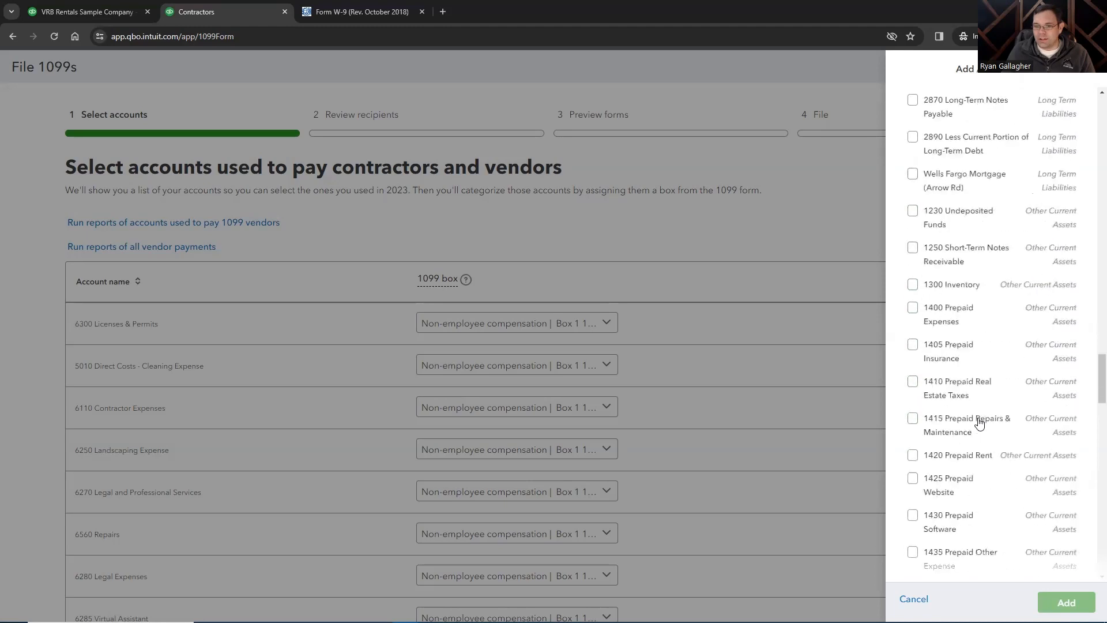
{"action": "scroll", "coordinate": [979, 423], "scroll_direction": "up", "scroll_amount": 7}
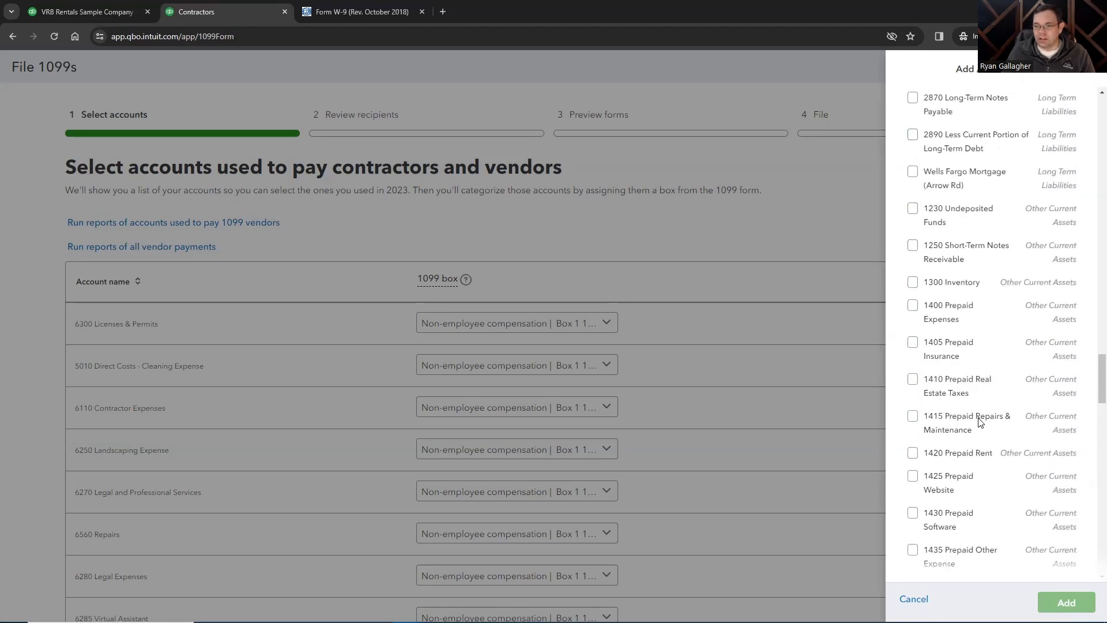
{"action": "scroll", "coordinate": [992, 346], "scroll_direction": "up", "scroll_amount": 10}
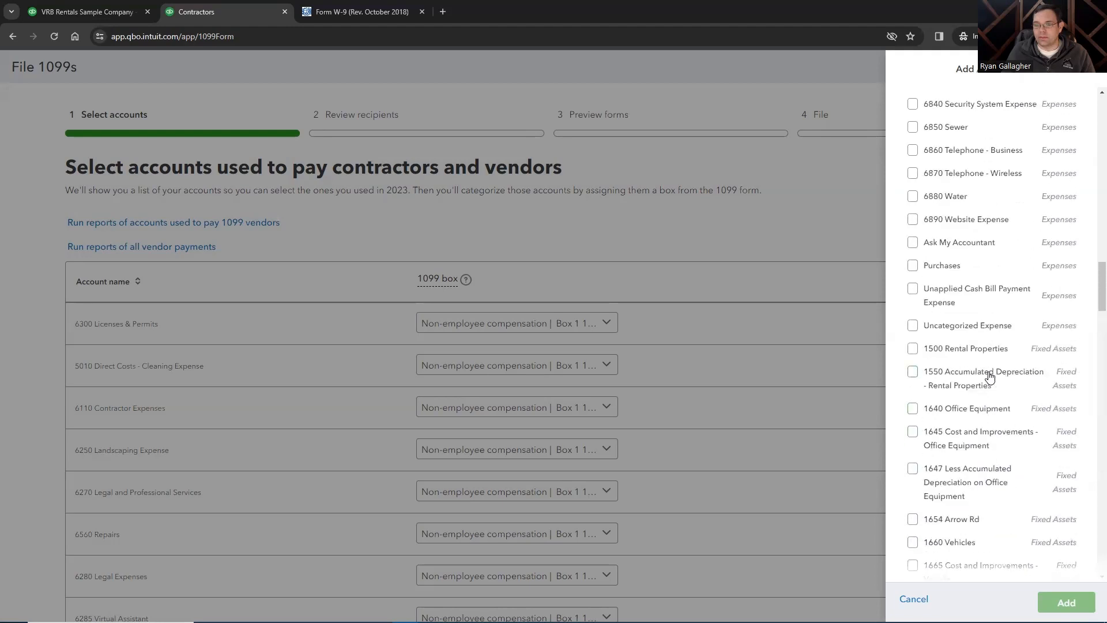
{"action": "scroll", "coordinate": [990, 376], "scroll_direction": "down", "scroll_amount": 15}
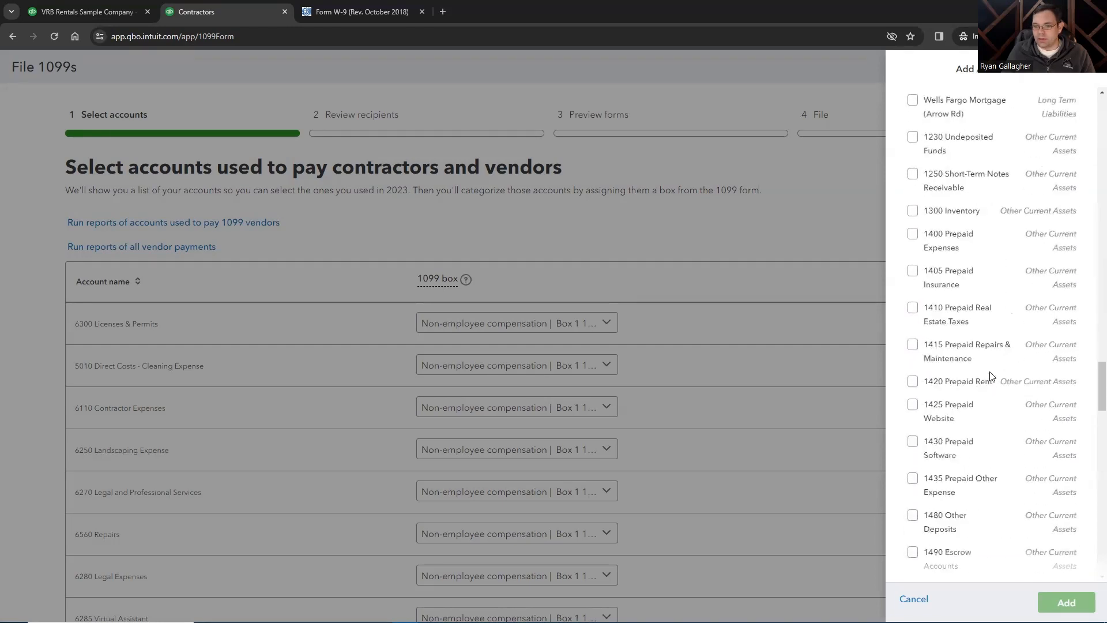
{"action": "scroll", "coordinate": [990, 376], "scroll_direction": "down", "scroll_amount": 12}
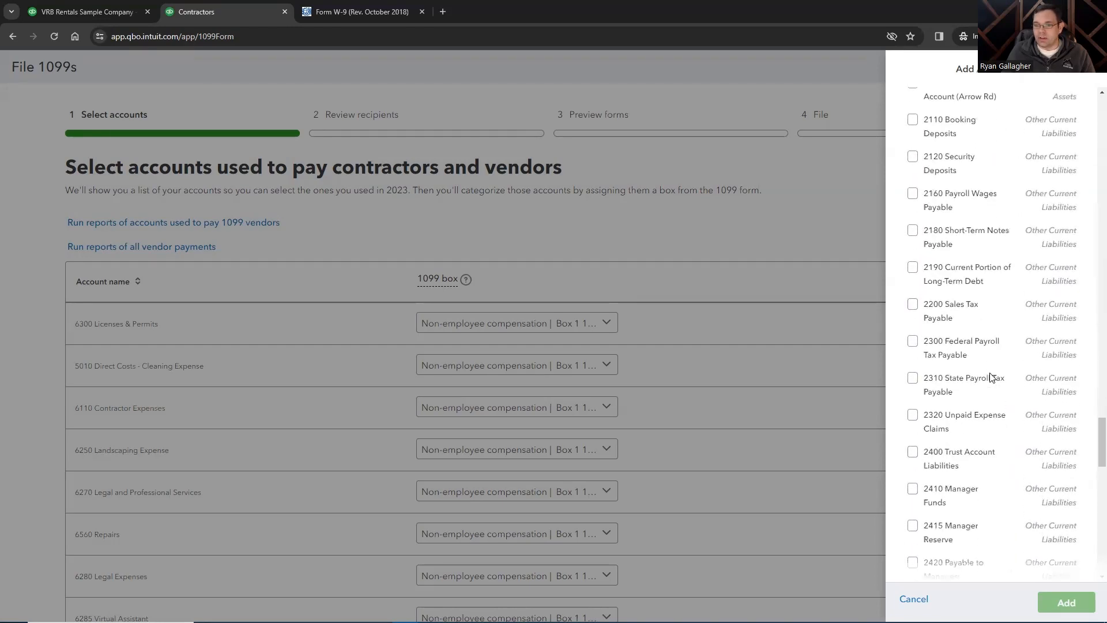
{"action": "scroll", "coordinate": [991, 377], "scroll_direction": "down", "scroll_amount": 3}
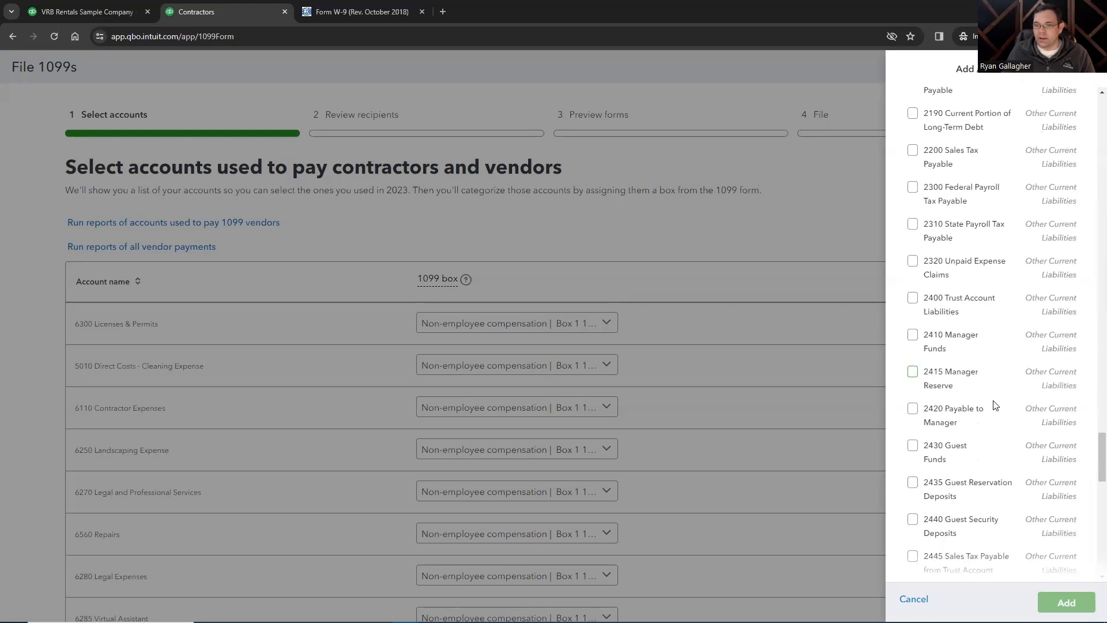
{"action": "scroll", "coordinate": [992, 392], "scroll_direction": "down", "scroll_amount": 5}
{"action": "scroll", "coordinate": [994, 406], "scroll_direction": "down", "scroll_amount": 3}
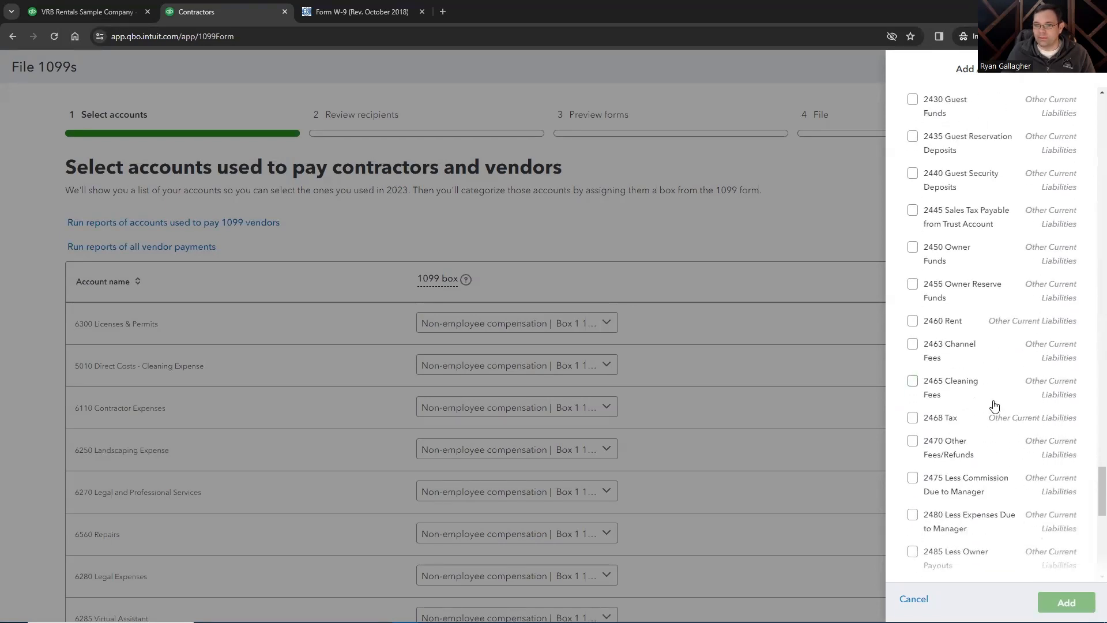
{"action": "scroll", "coordinate": [992, 413], "scroll_direction": "down", "scroll_amount": 2}
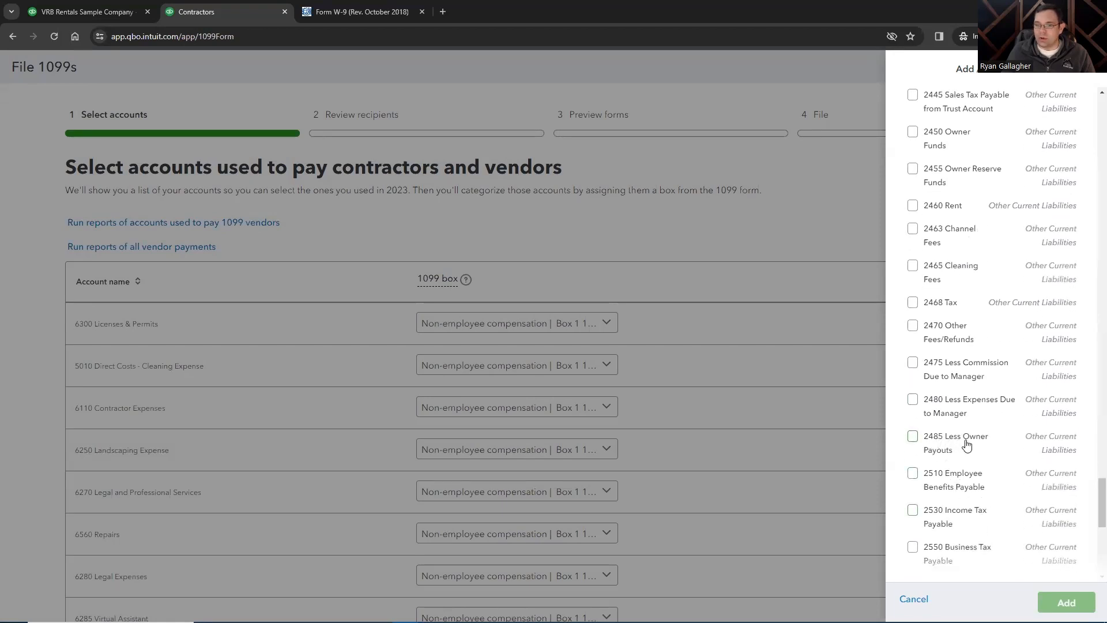
{"action": "left_click", "coordinate": [913, 440]}
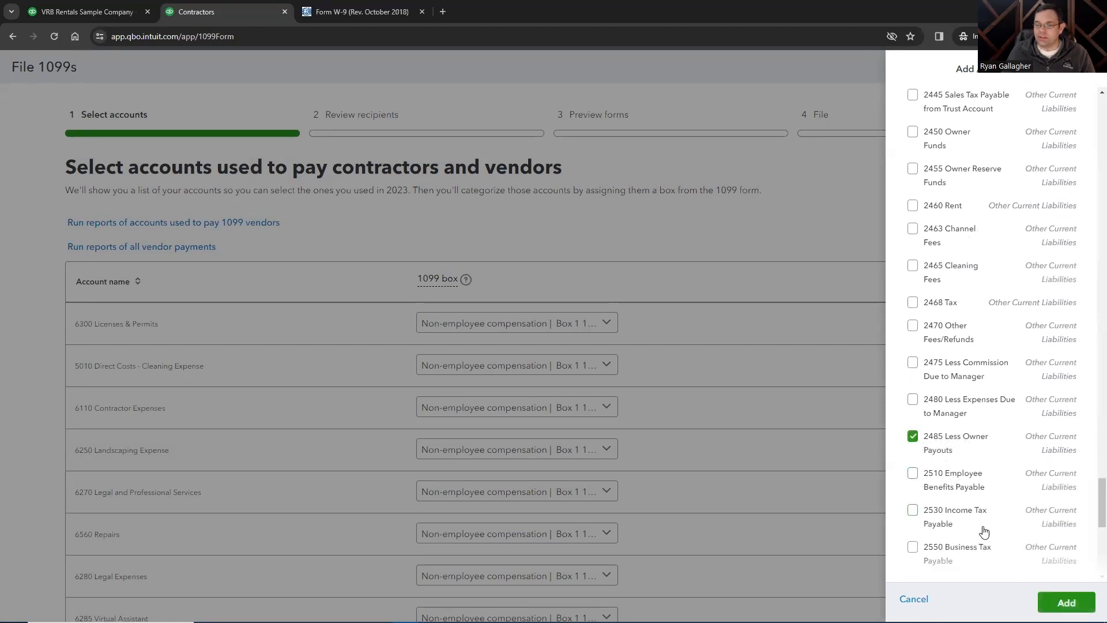
Assign Rents | Box 1 1099-MISC to the 2485 Less Owner Payouts account and remove that account from the list
{"action": "scroll", "coordinate": [611, 447], "scroll_direction": "down", "scroll_amount": 5}
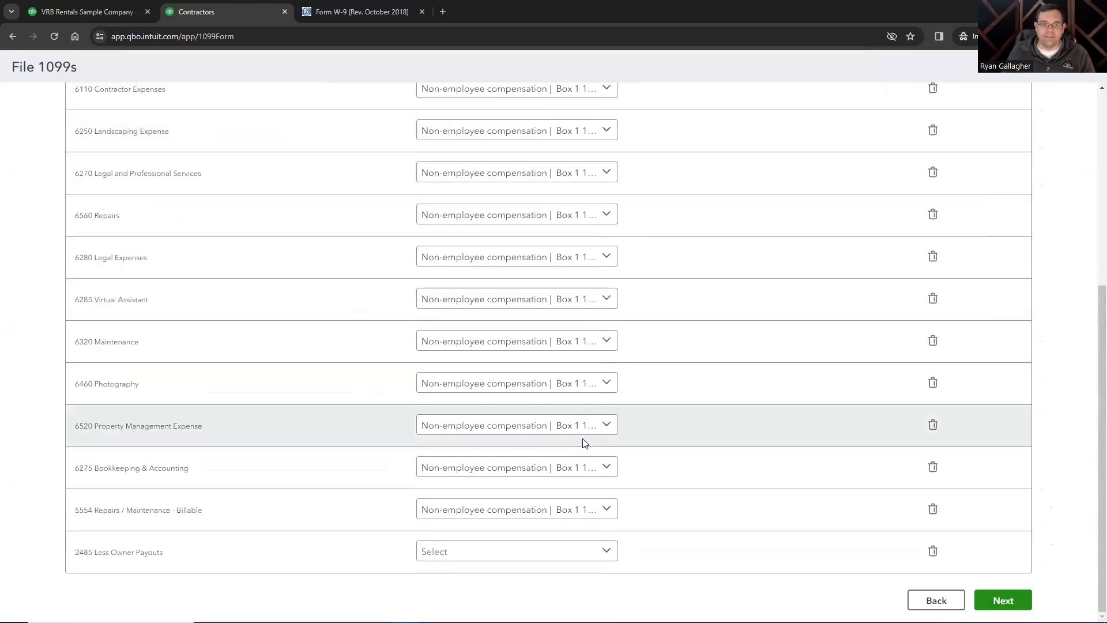
{"action": "left_click", "coordinate": [601, 553]}
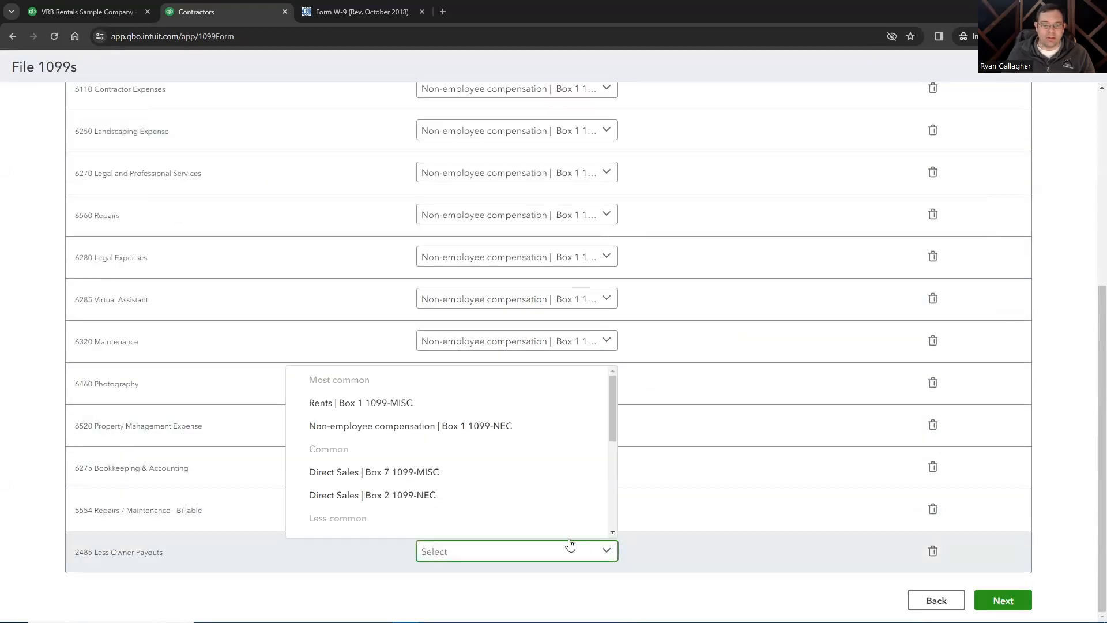
{"action": "left_click", "coordinate": [388, 403]}
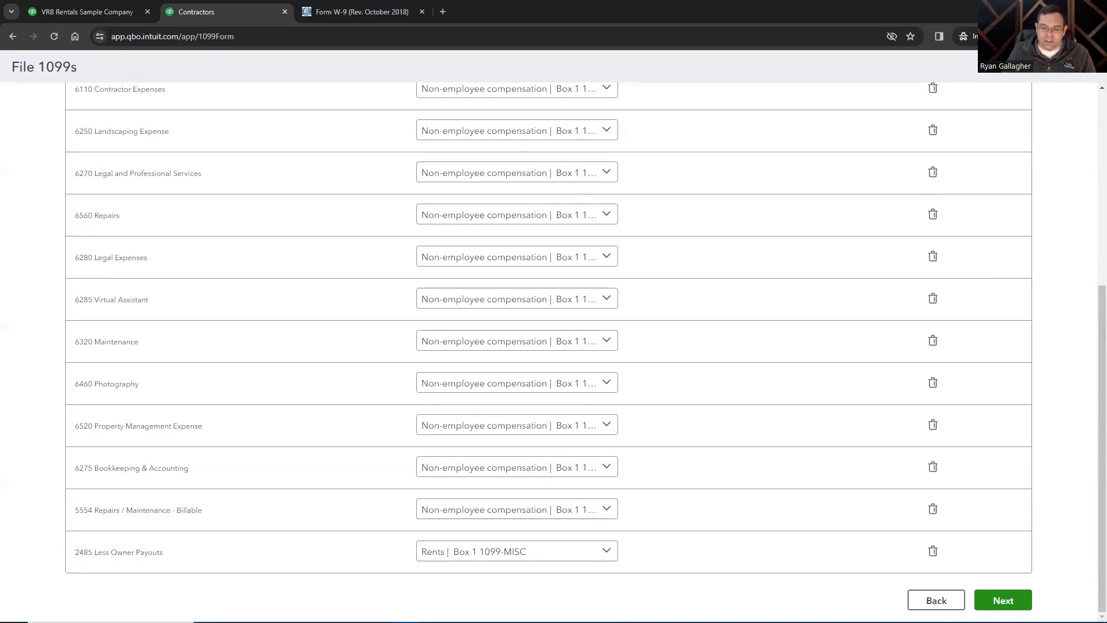
{"action": "left_click", "coordinate": [933, 553]}
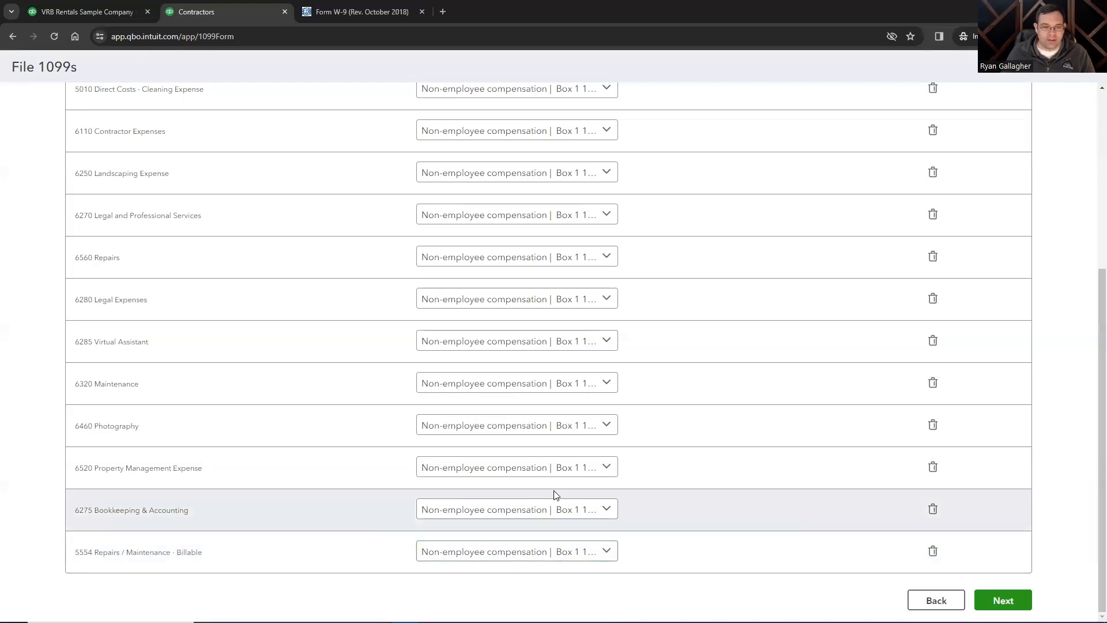
Check the mapped payment accounts and their 1099 boxes, and continue to the review of recipients and payment totals
{"action": "scroll", "coordinate": [544, 482], "scroll_direction": "up", "scroll_amount": 1}
{"action": "scroll", "coordinate": [544, 486], "scroll_direction": "up", "scroll_amount": 4}
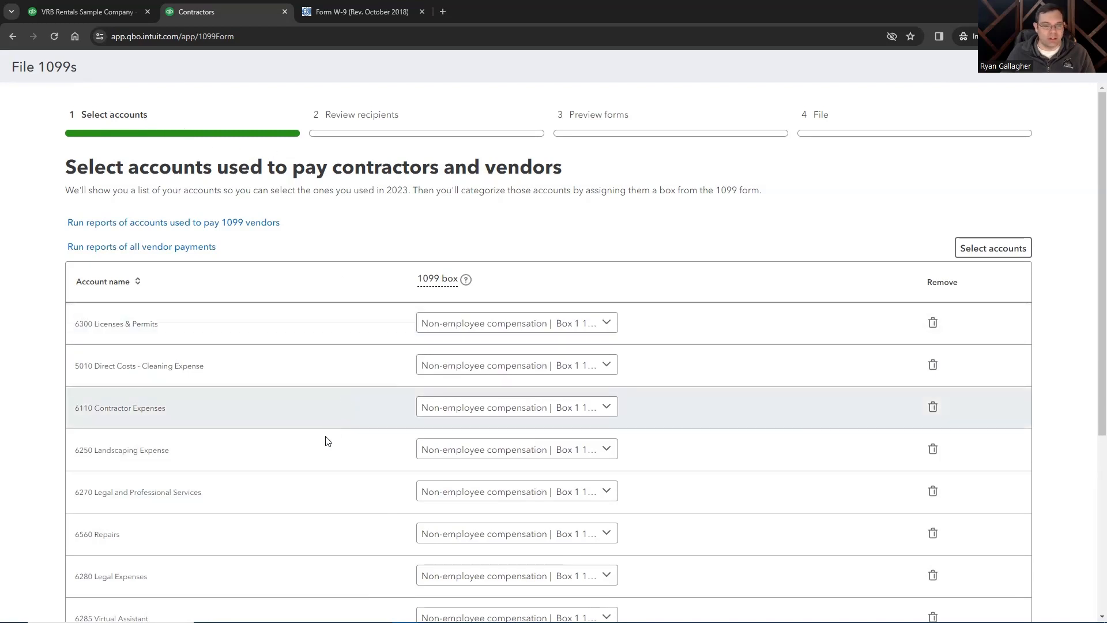
{"action": "scroll", "coordinate": [303, 369], "scroll_direction": "down", "scroll_amount": 5}
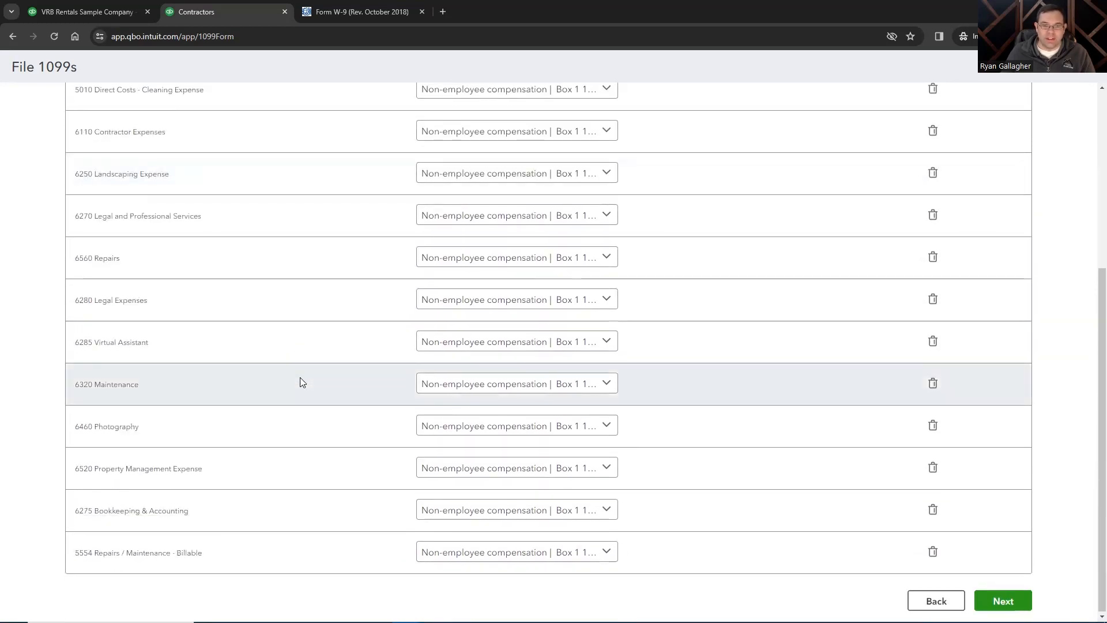
{"action": "scroll", "coordinate": [300, 379], "scroll_direction": "up", "scroll_amount": 5}
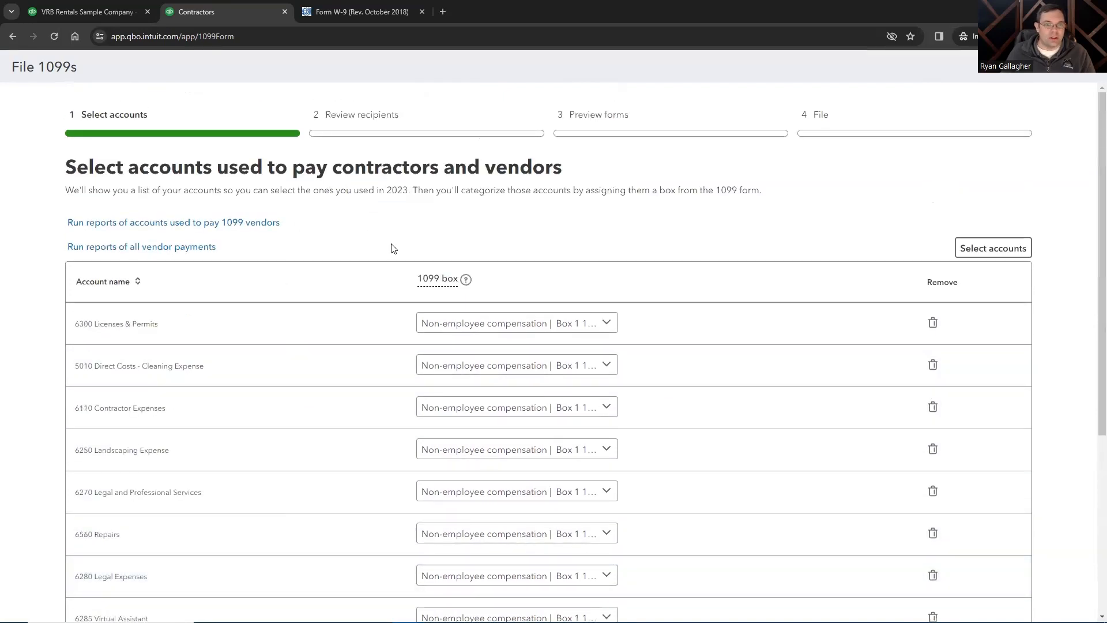
{"action": "scroll", "coordinate": [477, 488], "scroll_direction": "down", "scroll_amount": 5}
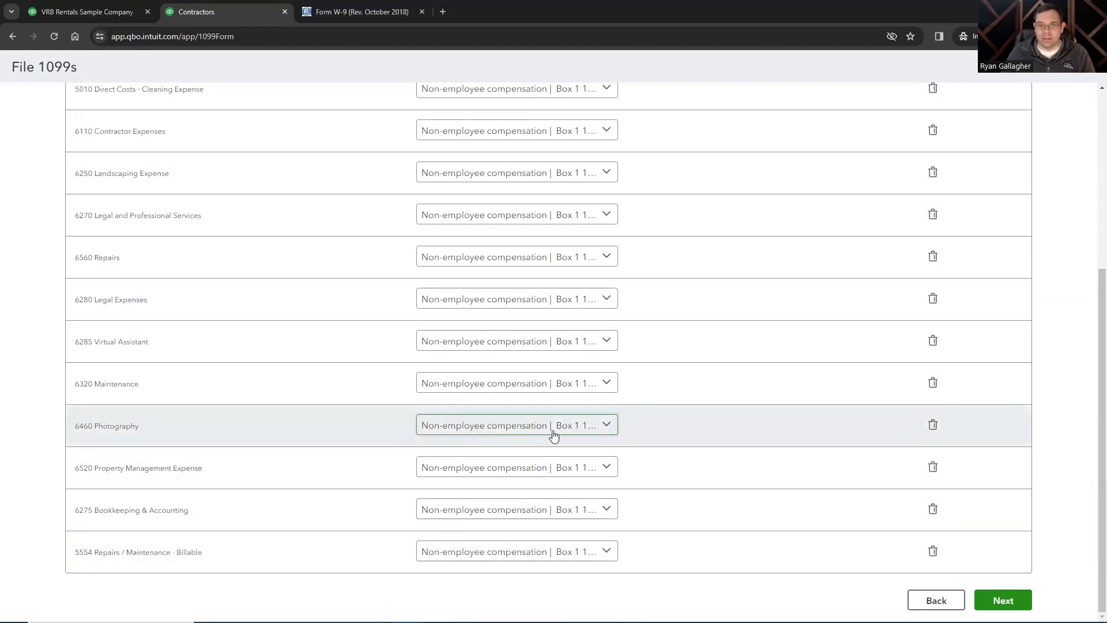
{"action": "left_click", "coordinate": [1004, 601]}
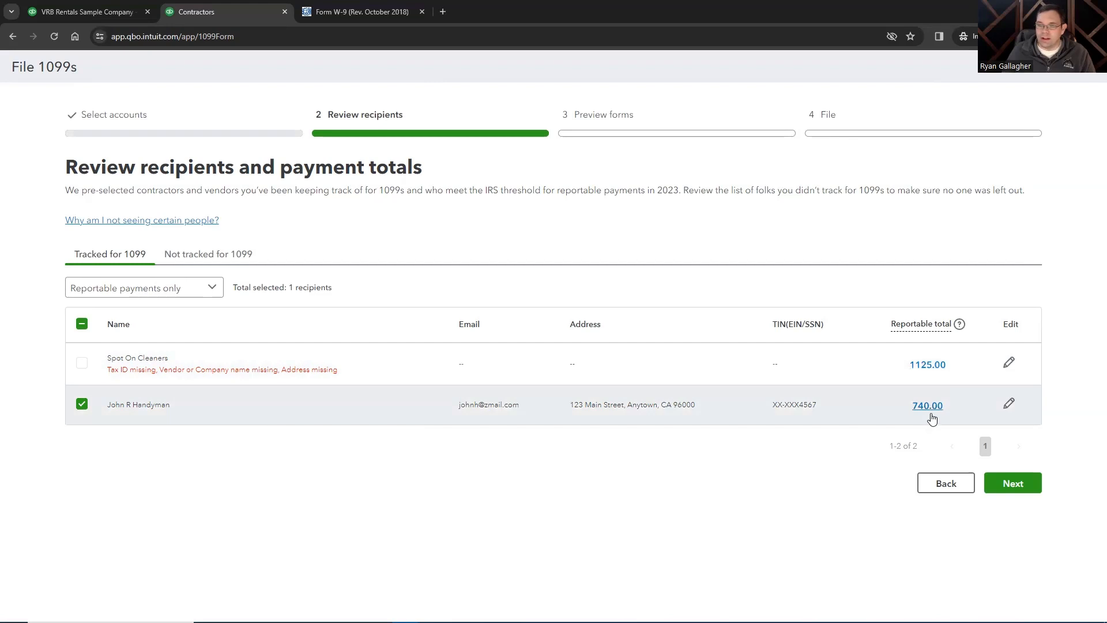
Compare the tracked recipients' reportable totals with the Expenses by Vendor Summary report for 2023
{"action": "left_click", "coordinate": [83, 8]}
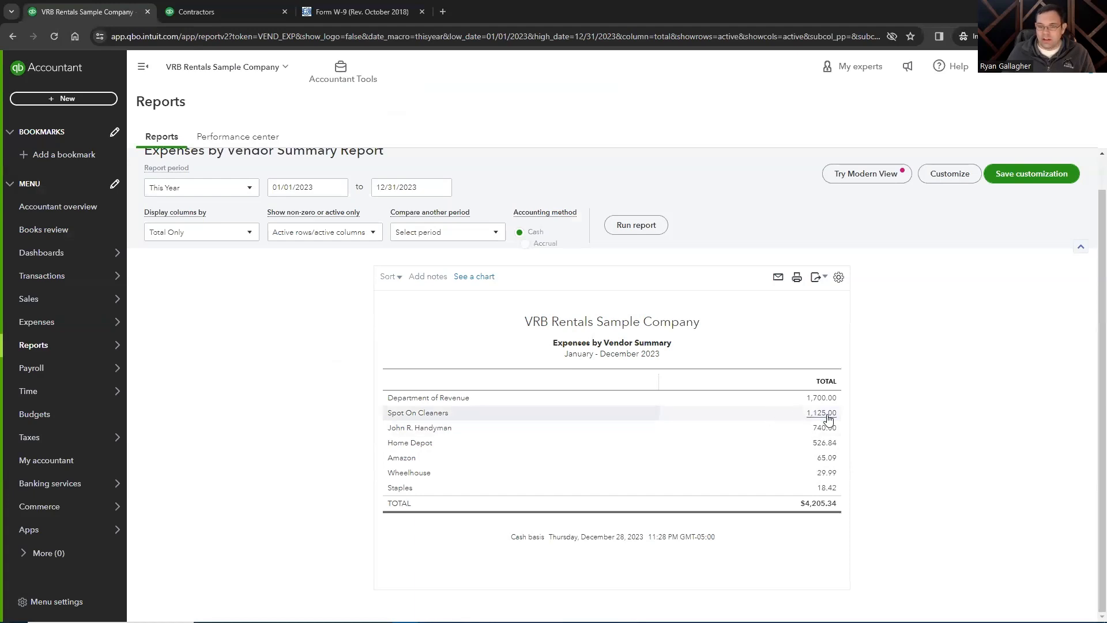
{"action": "left_click", "coordinate": [217, 8]}
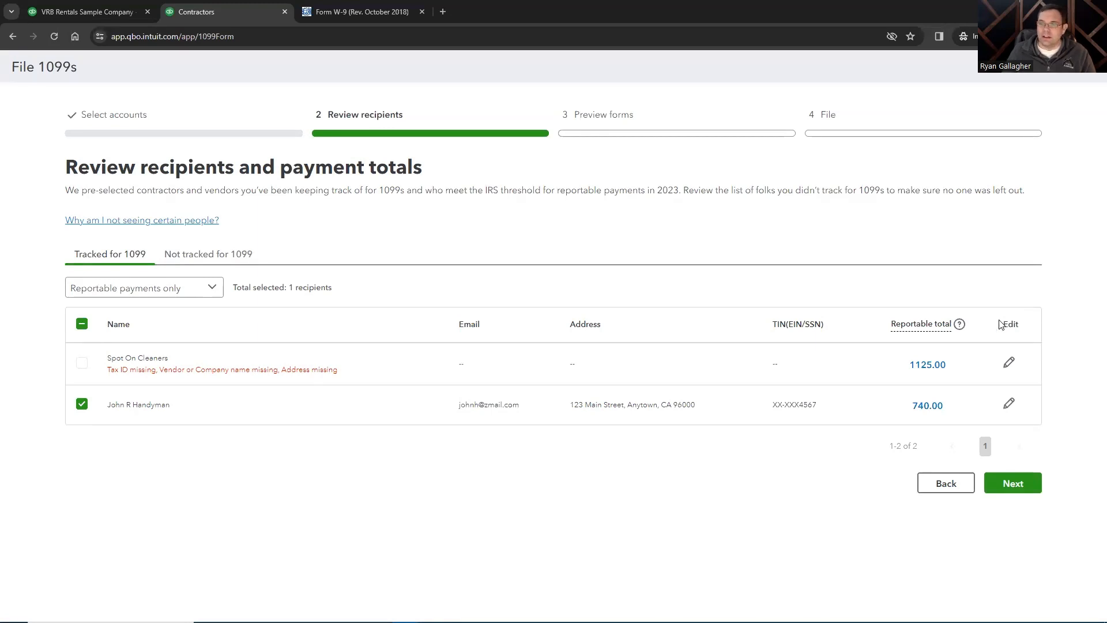
{"action": "mouse_move", "coordinate": [958, 327]}
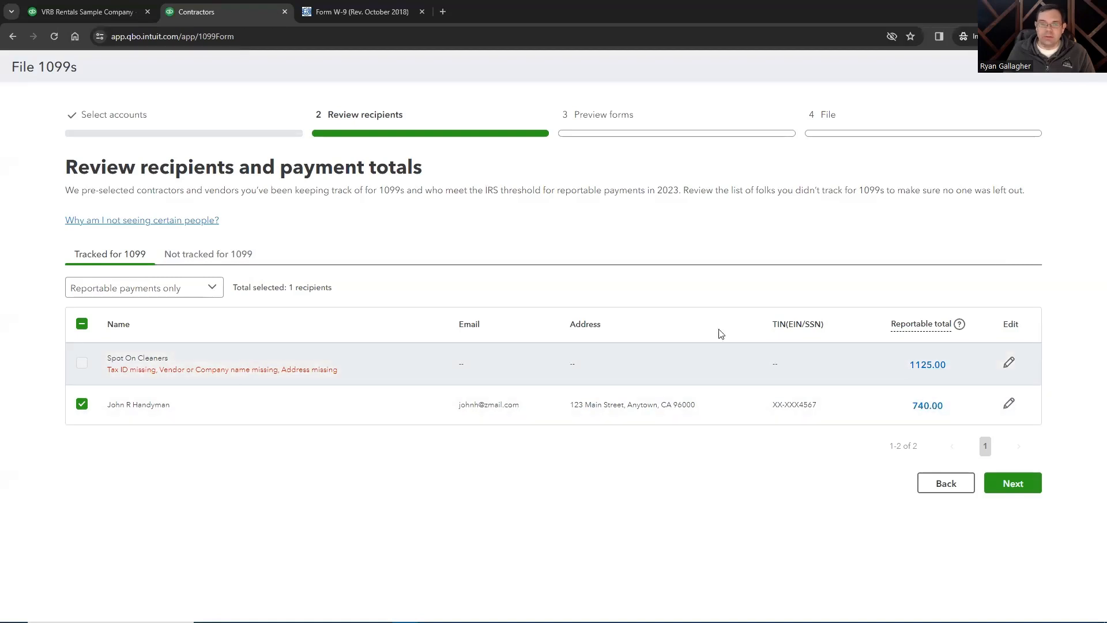
{"action": "left_click", "coordinate": [126, 14]}
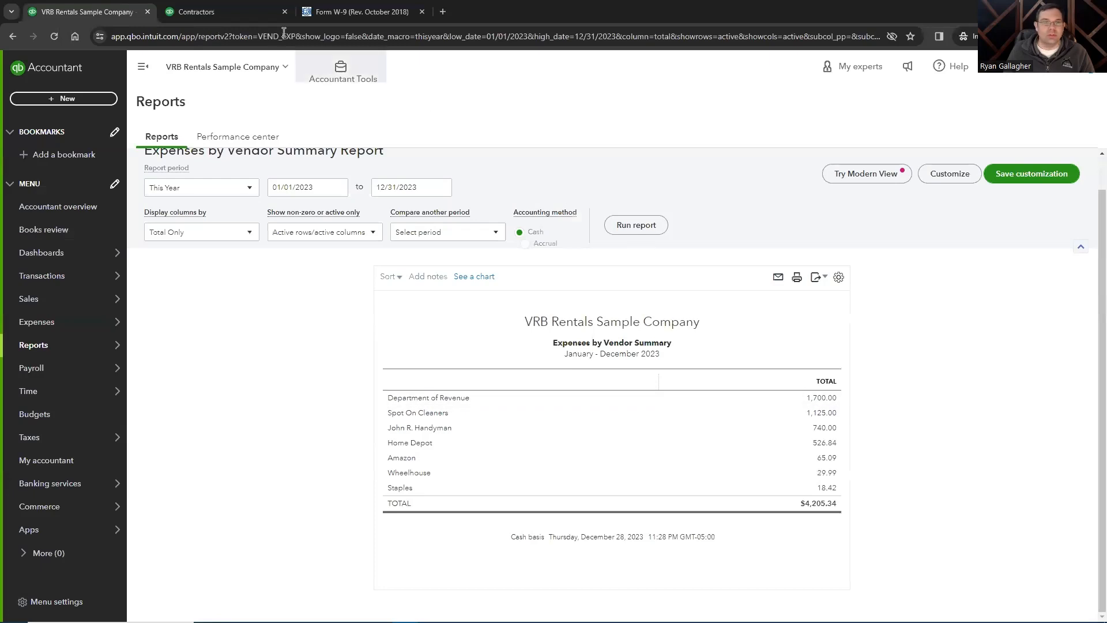
{"action": "left_click", "coordinate": [241, 14]}
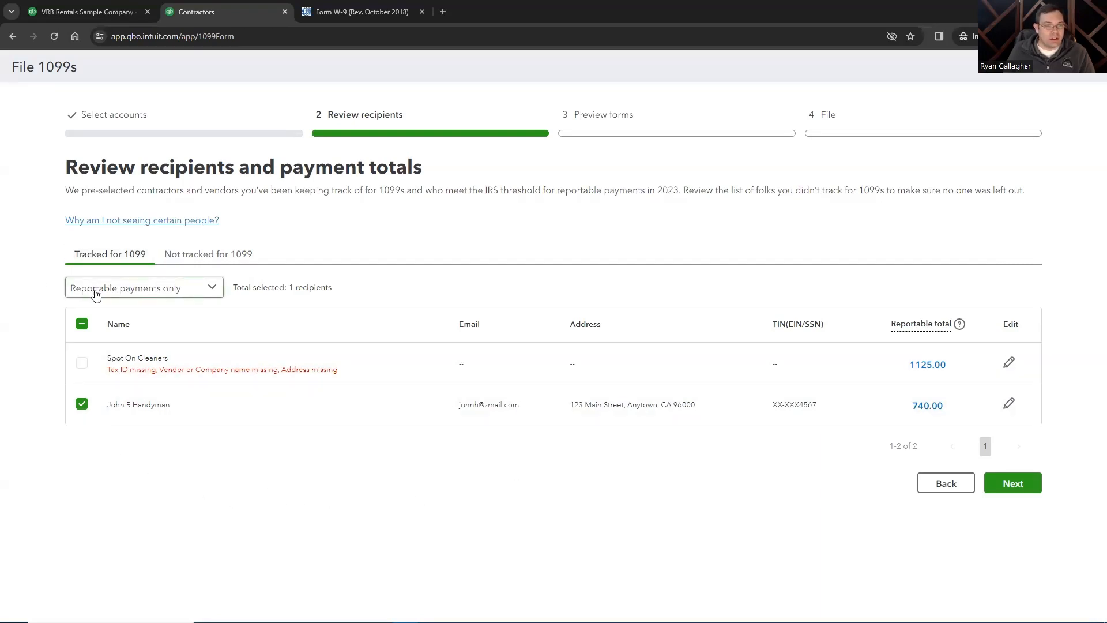
Filter the tracked recipients to Non-reportable payments only, and switch the filter back to Reportable payments only
{"action": "left_click", "coordinate": [163, 293]}
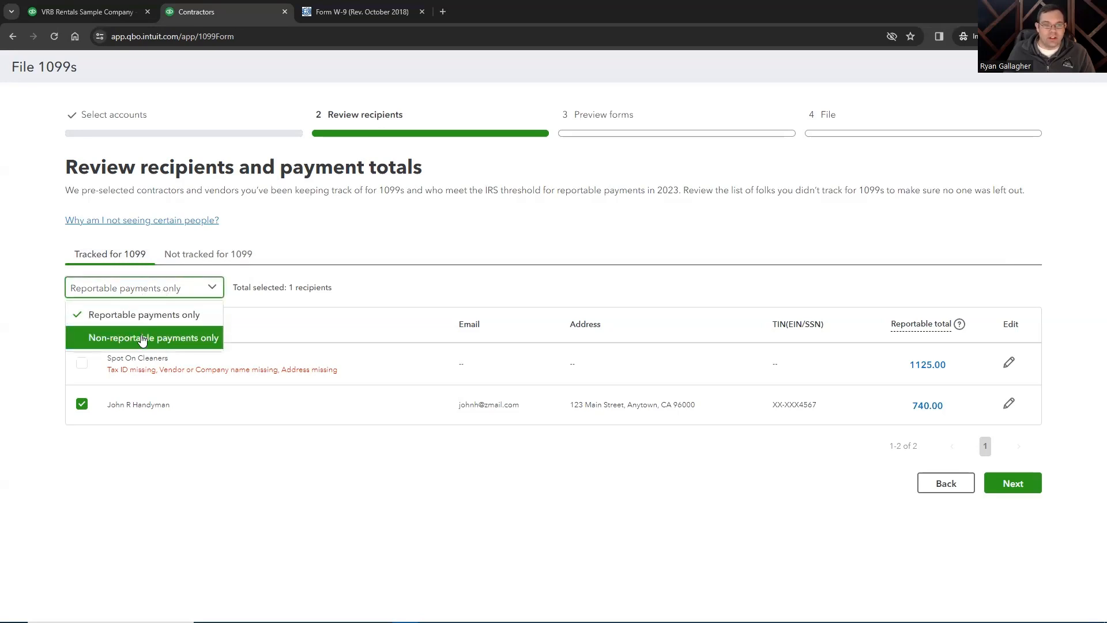
{"action": "left_click", "coordinate": [173, 339]}
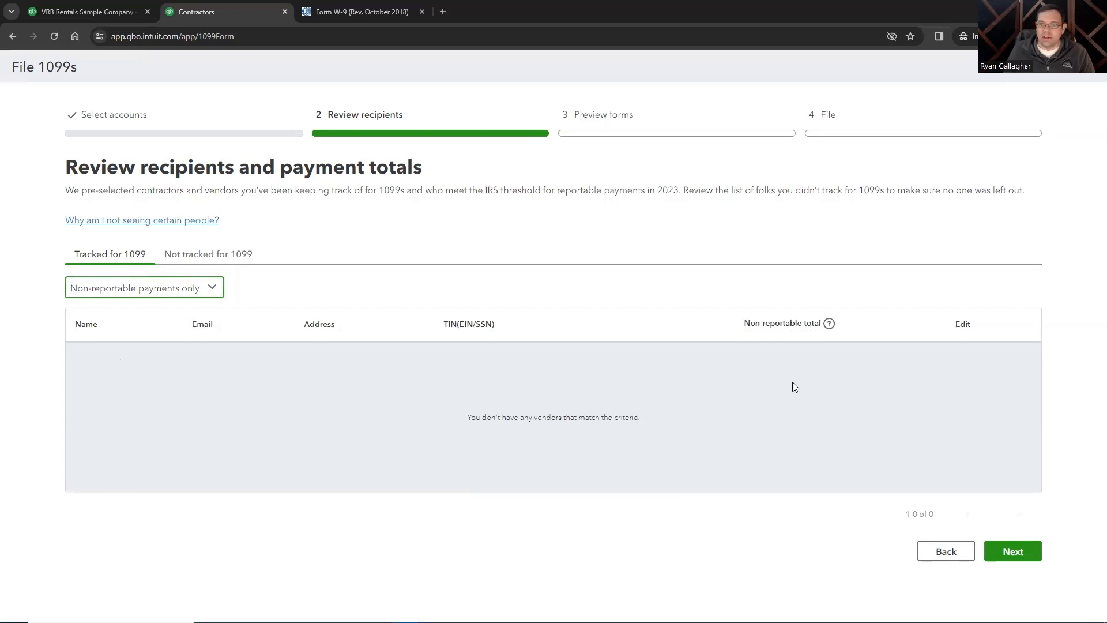
{"action": "mouse_move", "coordinate": [846, 334]}
{"action": "left_click", "coordinate": [168, 293]}
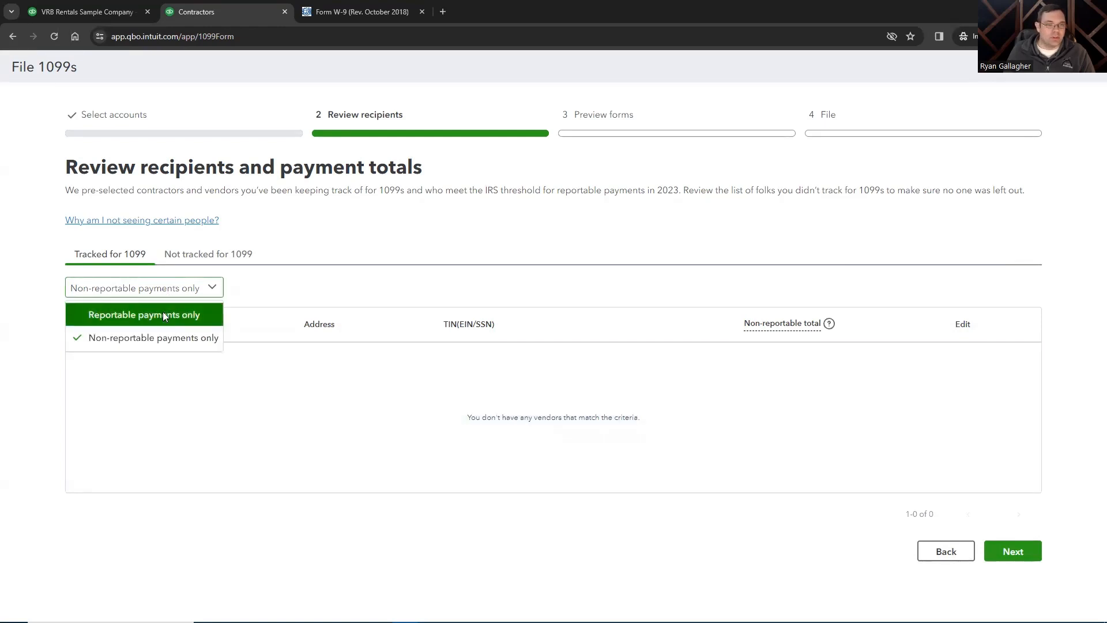
{"action": "left_click", "coordinate": [167, 314]}
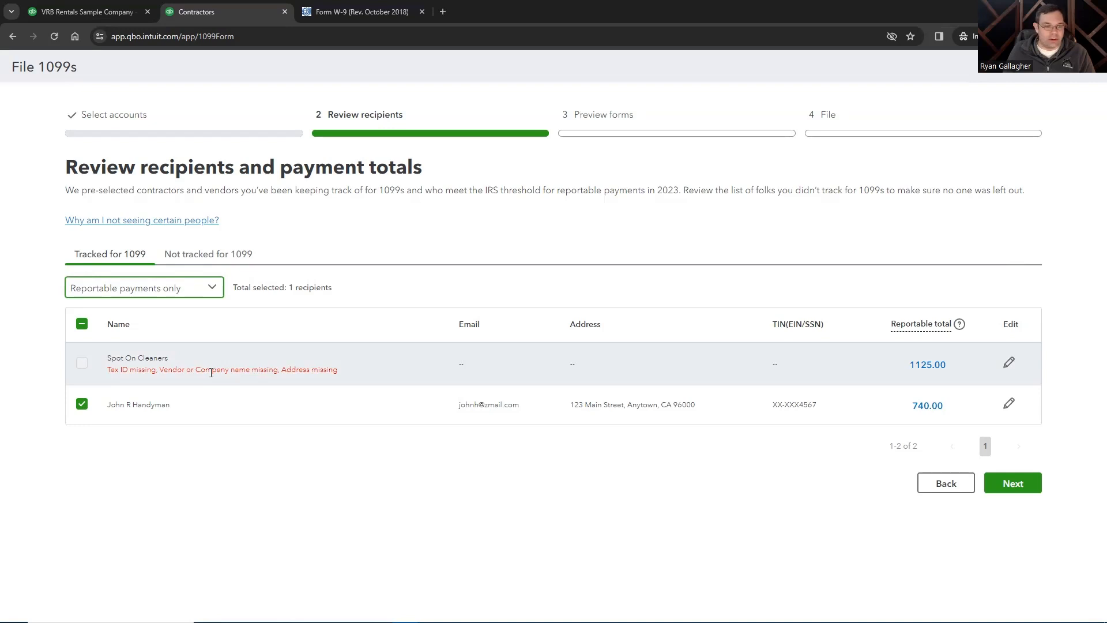
Open the personal details of Spot On Cleaners to view the contractor type choices, and close them without saving
{"action": "left_click", "coordinate": [1009, 365]}
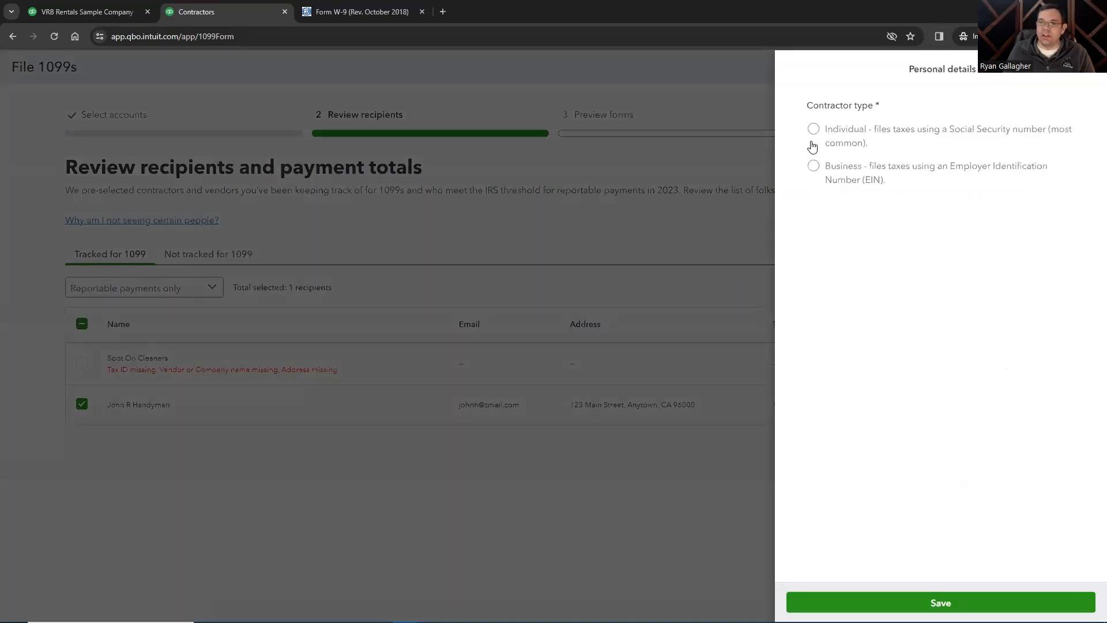
{"action": "left_click", "coordinate": [1092, 77]}
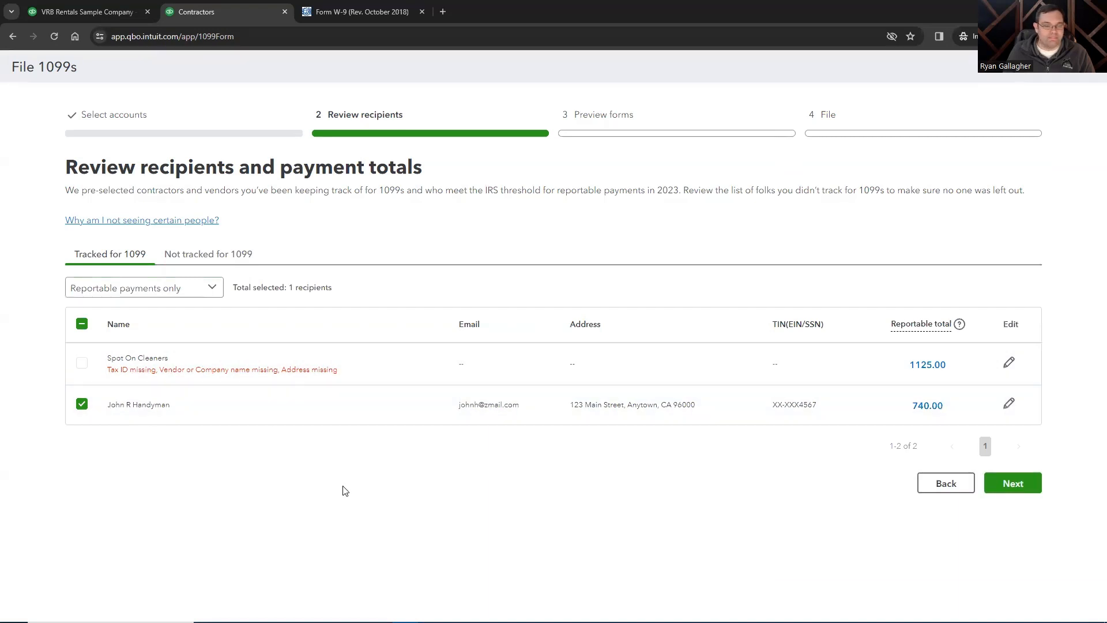
Examine the vendors not tracked for 1099 for anyone left out, and return to the tracked recipients
{"action": "left_click", "coordinate": [198, 258]}
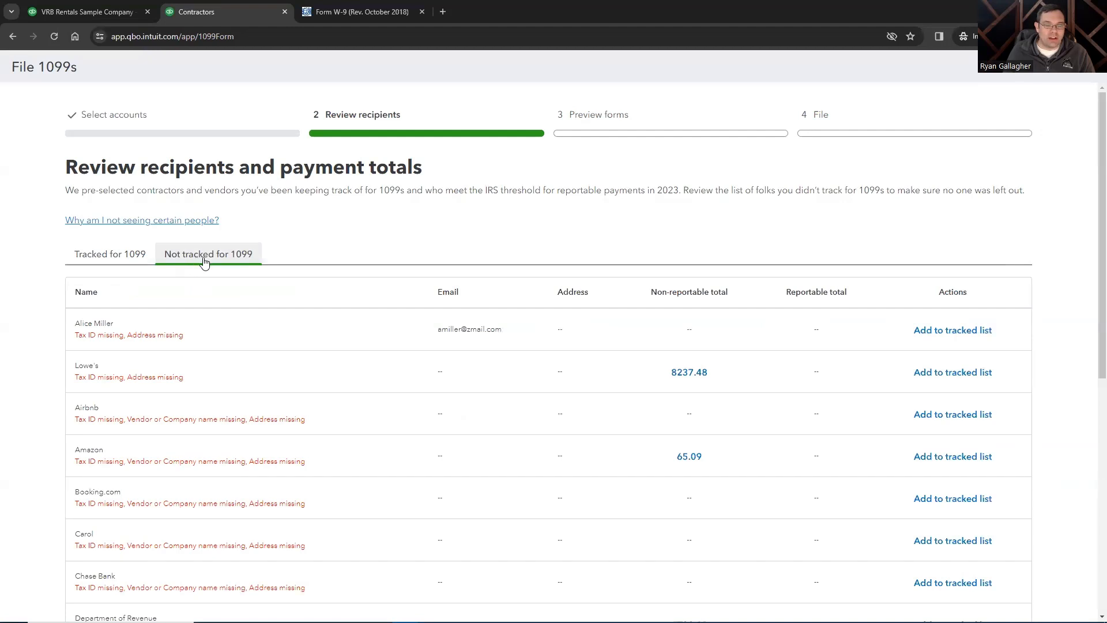
{"action": "scroll", "coordinate": [180, 365], "scroll_direction": "down", "scroll_amount": 1}
{"action": "scroll", "coordinate": [181, 364], "scroll_direction": "down", "scroll_amount": 2}
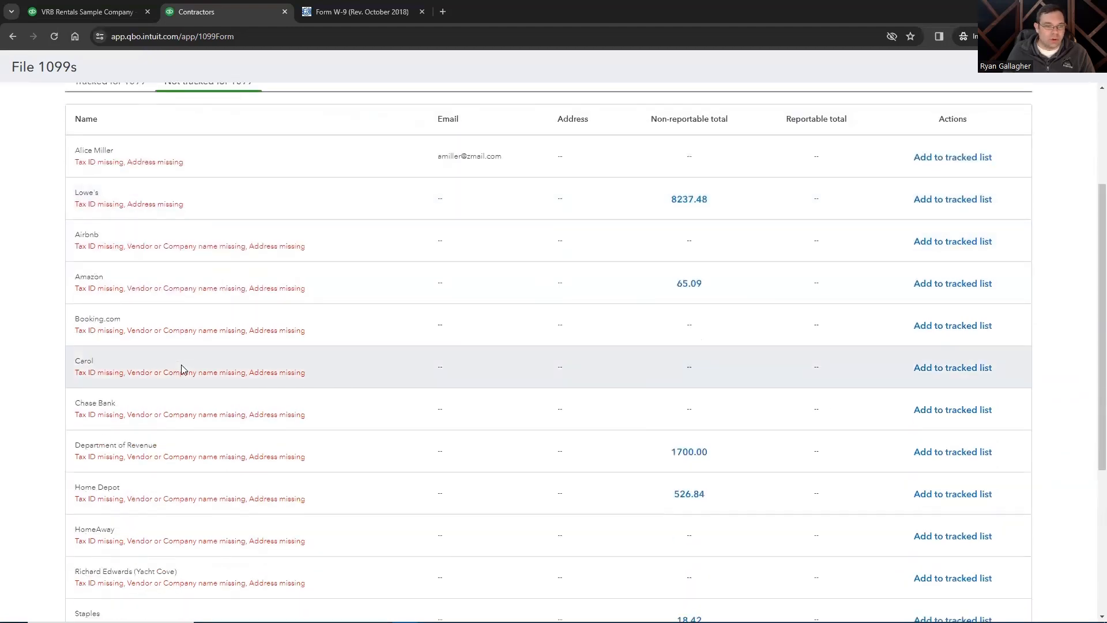
{"action": "scroll", "coordinate": [180, 384], "scroll_direction": "down", "scroll_amount": 4}
{"action": "scroll", "coordinate": [180, 384], "scroll_direction": "down", "scroll_amount": 1}
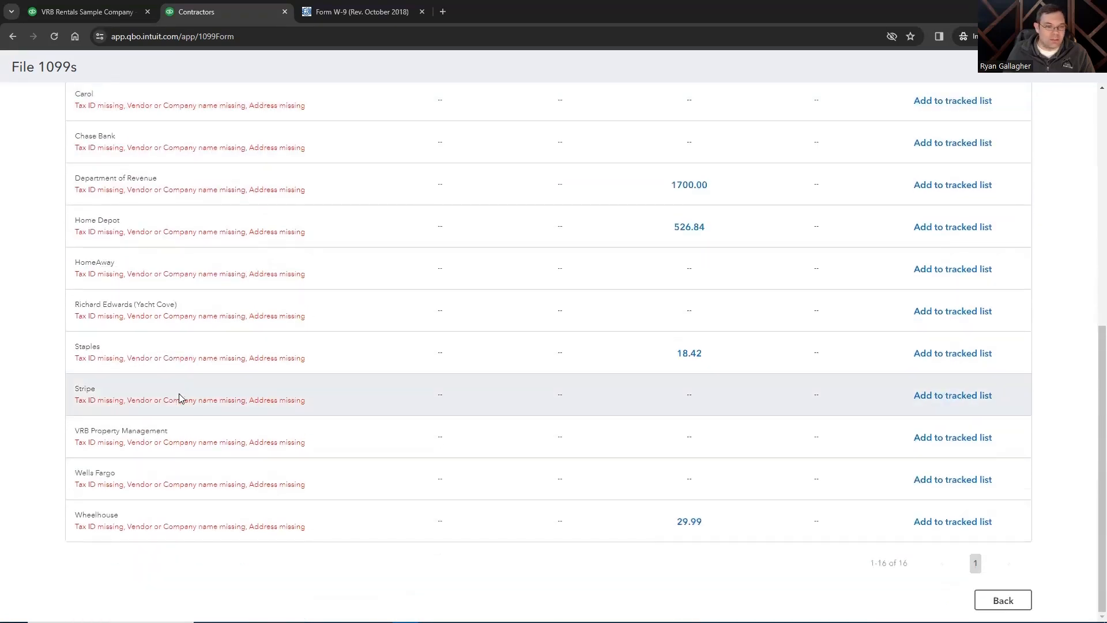
{"action": "scroll", "coordinate": [180, 394], "scroll_direction": "up", "scroll_amount": 1}
{"action": "scroll", "coordinate": [180, 399], "scroll_direction": "up", "scroll_amount": 5}
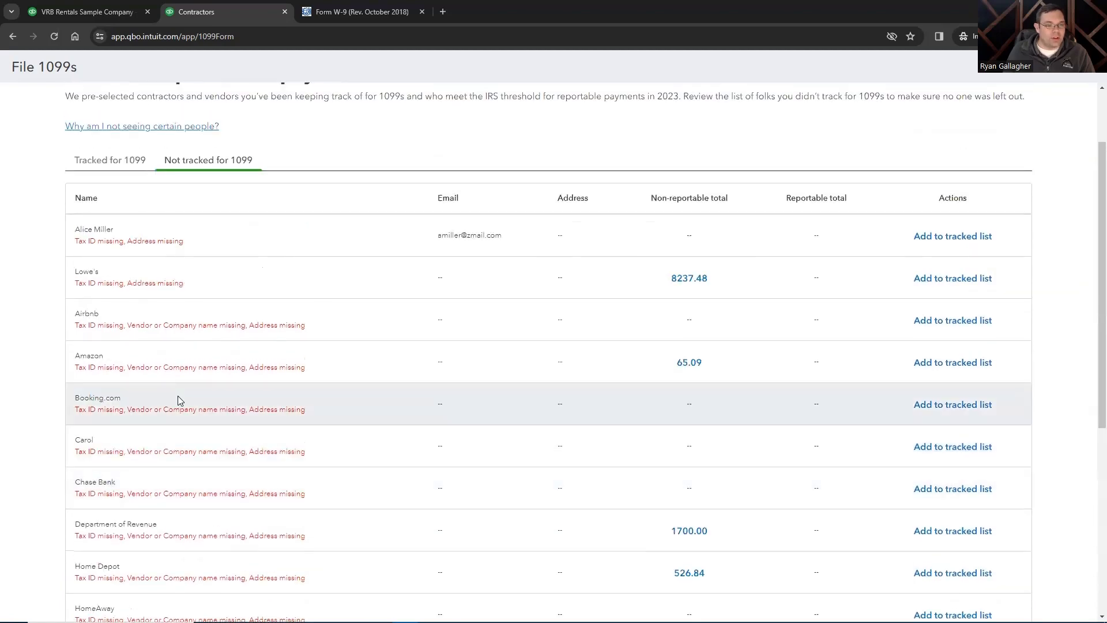
{"action": "scroll", "coordinate": [179, 401], "scroll_direction": "down", "scroll_amount": 6}
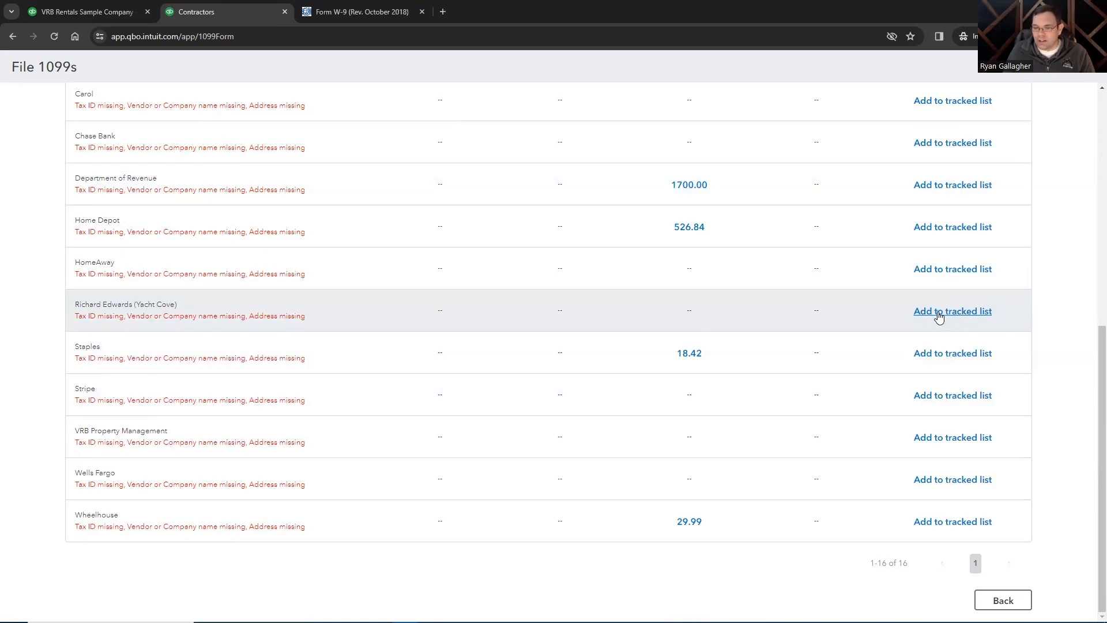
{"action": "scroll", "coordinate": [934, 313], "scroll_direction": "up", "scroll_amount": 8}
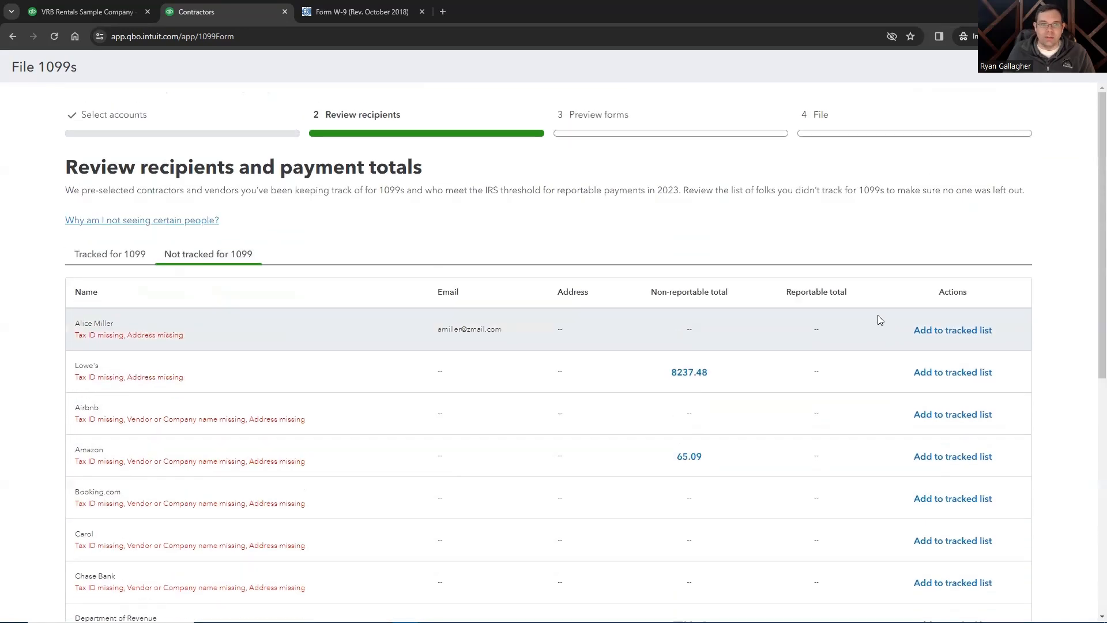
{"action": "left_click", "coordinate": [114, 255]}
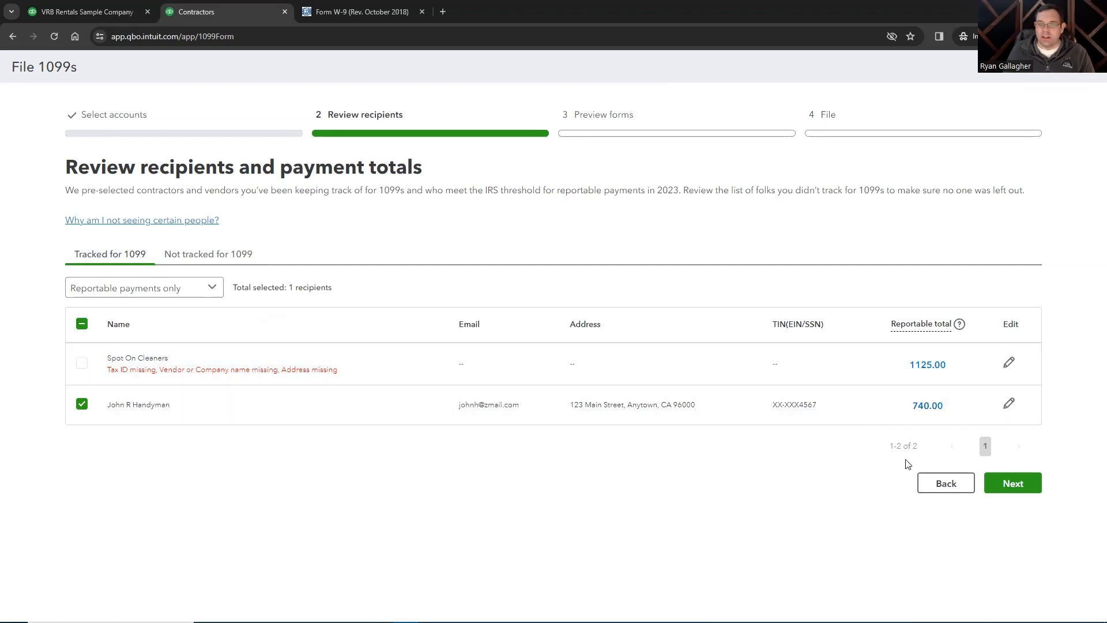
Continue with the selected tracked recipient to the preview of the finished 1099 forms
{"action": "left_click", "coordinate": [1010, 488]}
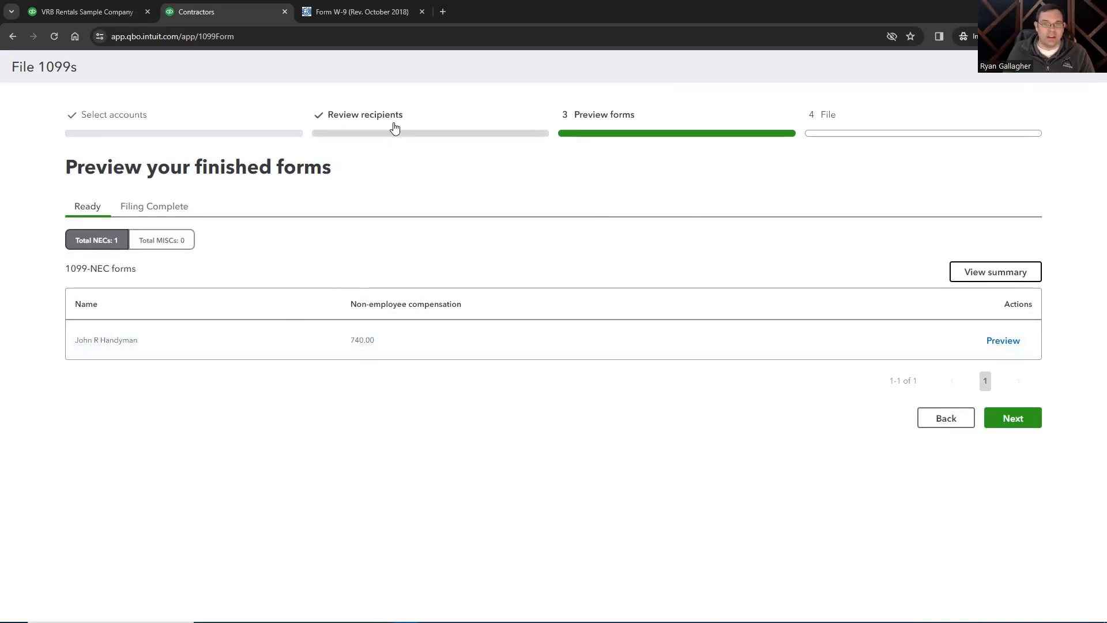
{"action": "left_click", "coordinate": [930, 423]}
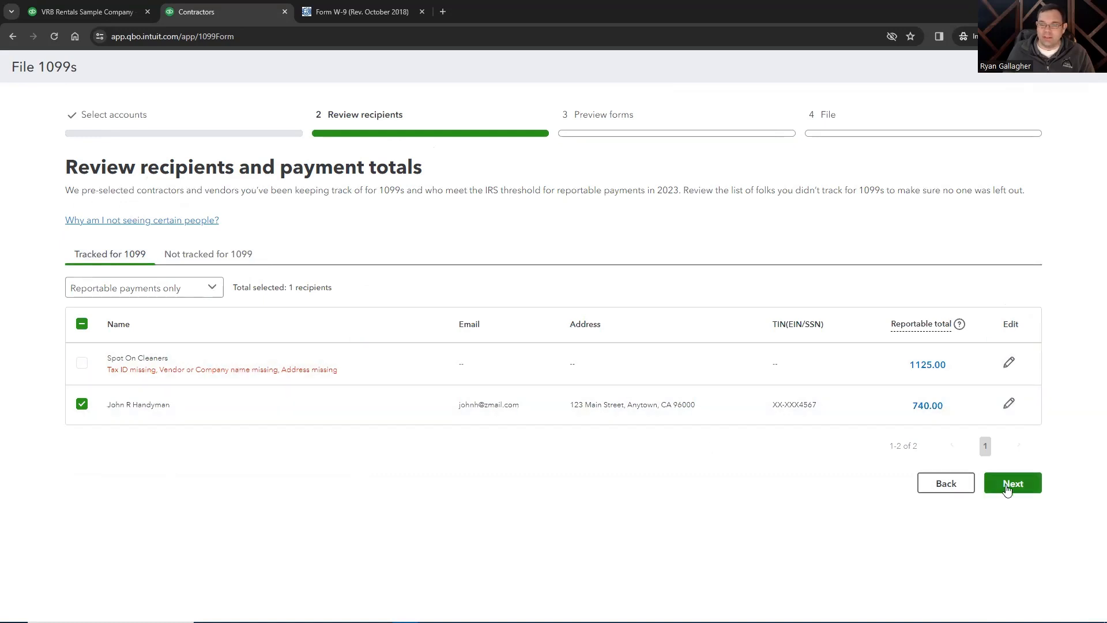
{"action": "left_click", "coordinate": [1004, 487]}
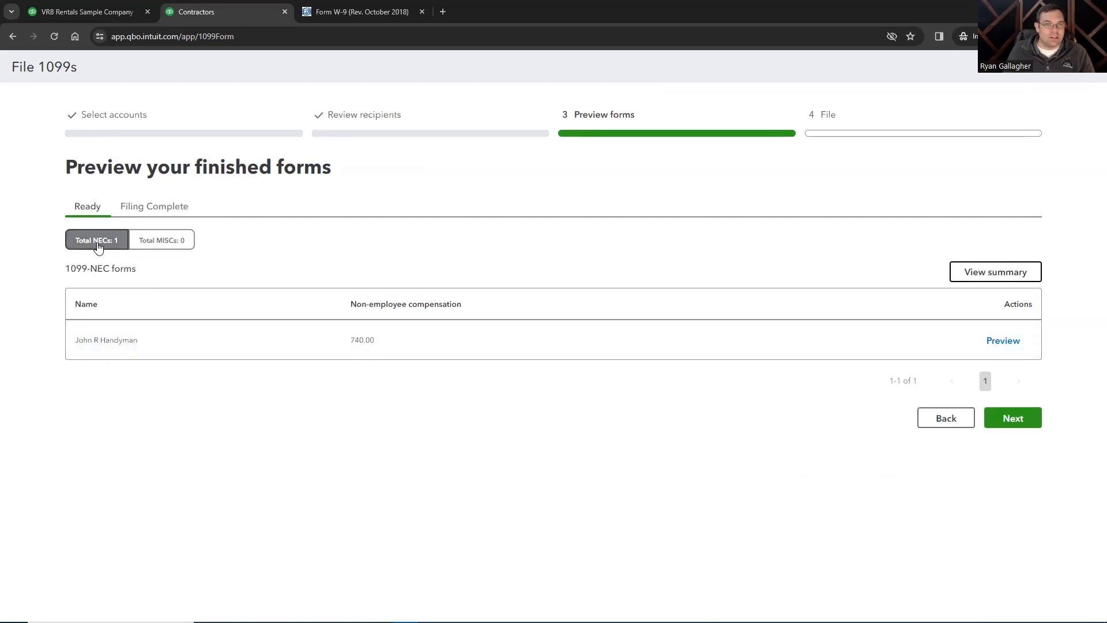
Check the ready 1099-MISC and 1099-NEC forms and the completed filings, and return to the ready forms
{"action": "left_click", "coordinate": [165, 246]}
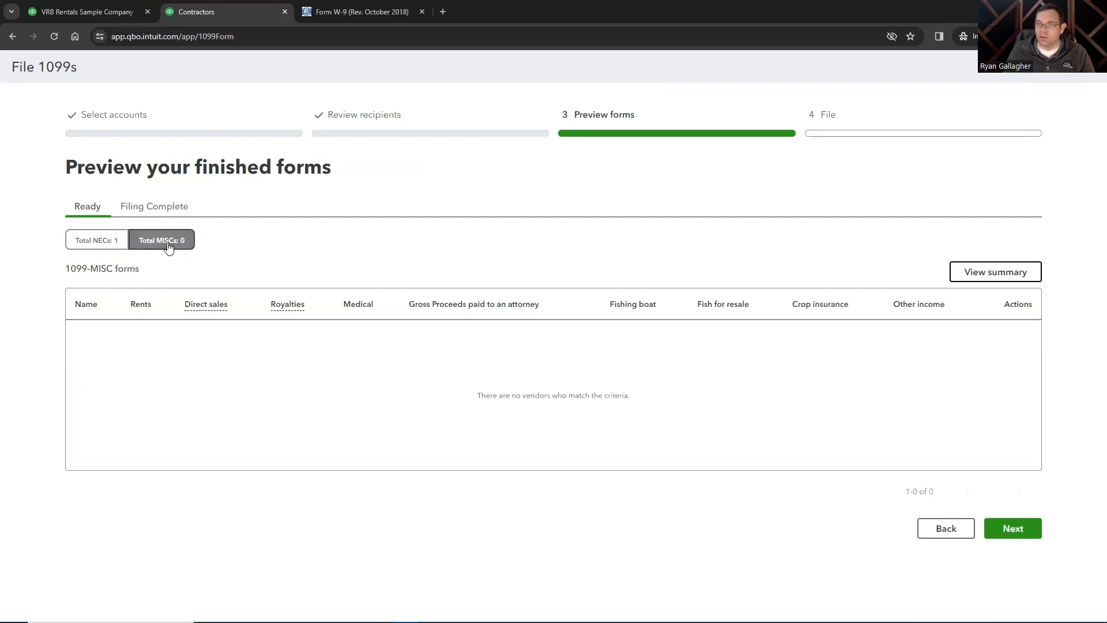
{"action": "left_click", "coordinate": [99, 249]}
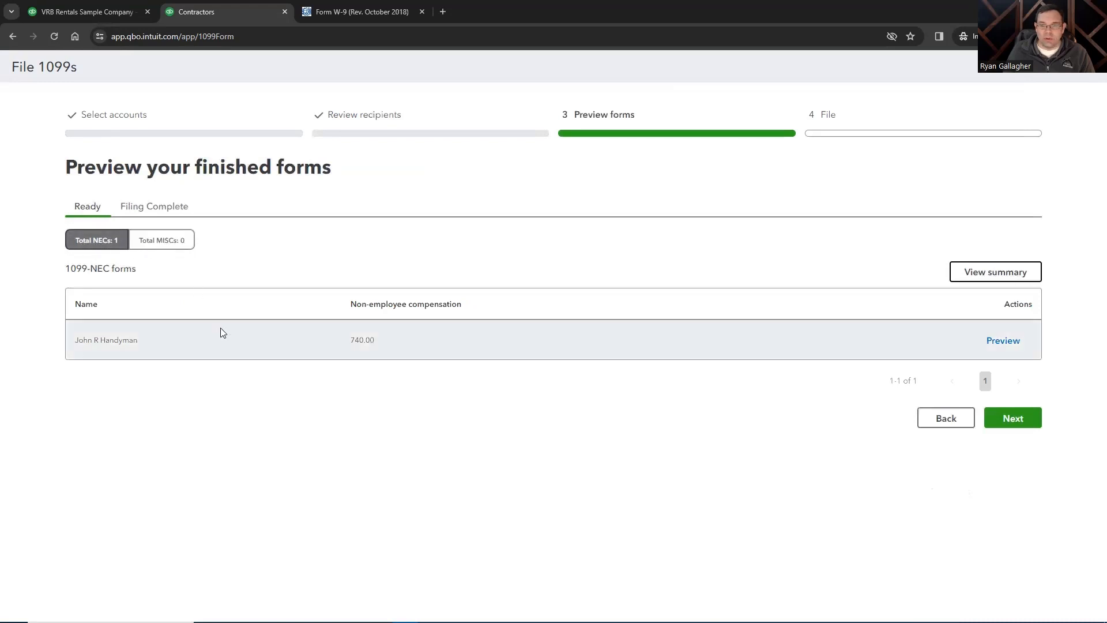
{"action": "left_click", "coordinate": [140, 212]}
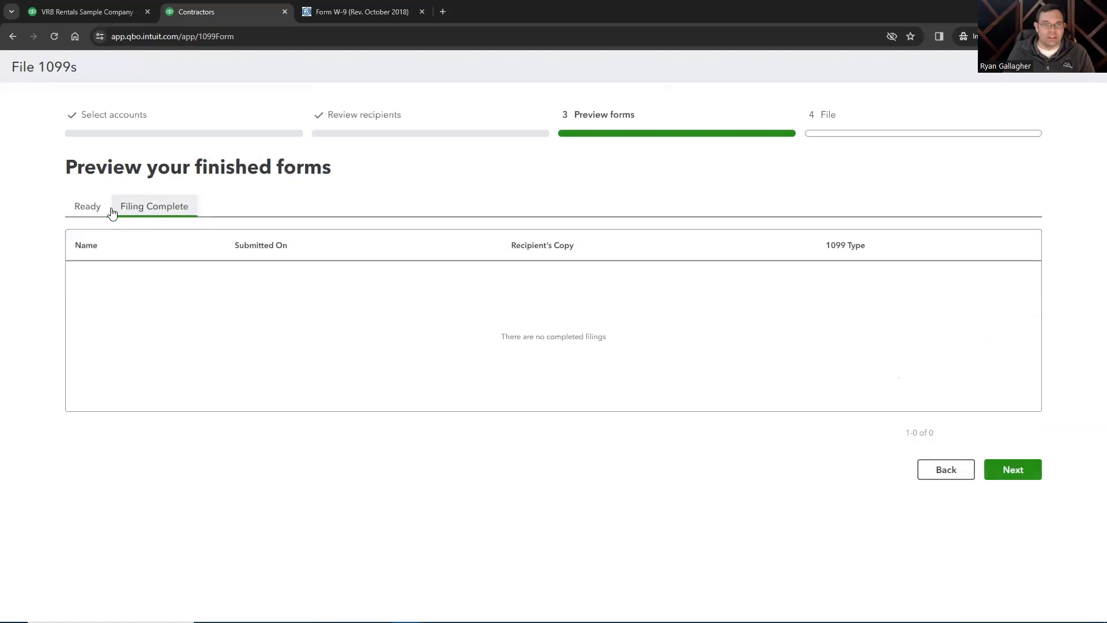
{"action": "left_click", "coordinate": [89, 210]}
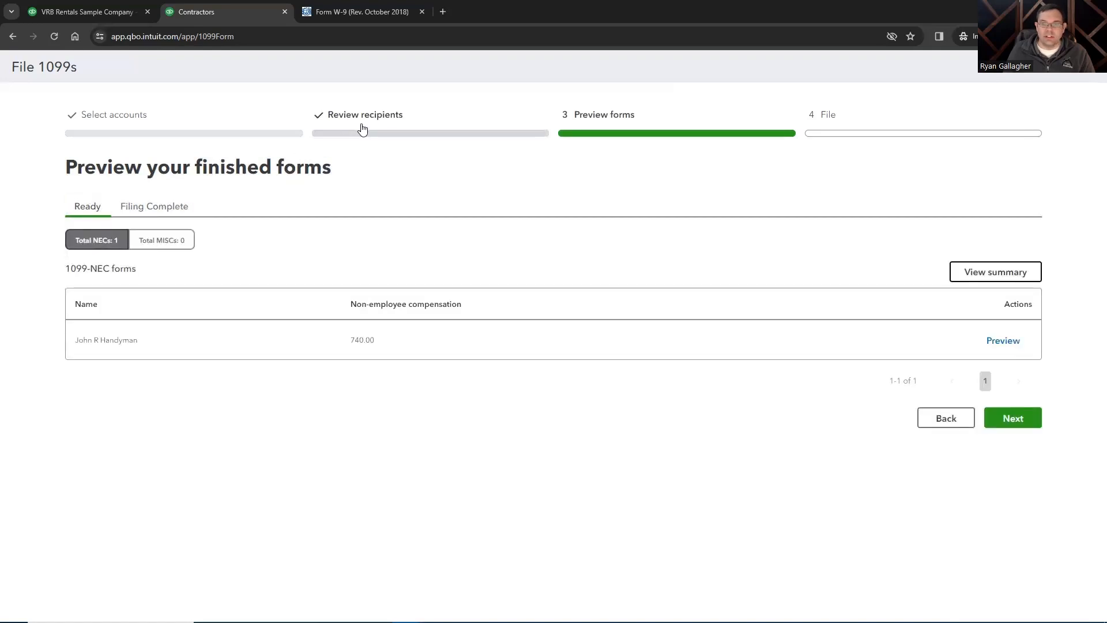
Revisit the recipient review, return to the ready forms, and preview the handyman contractor's 1099-NEC form
{"action": "left_click", "coordinate": [378, 137]}
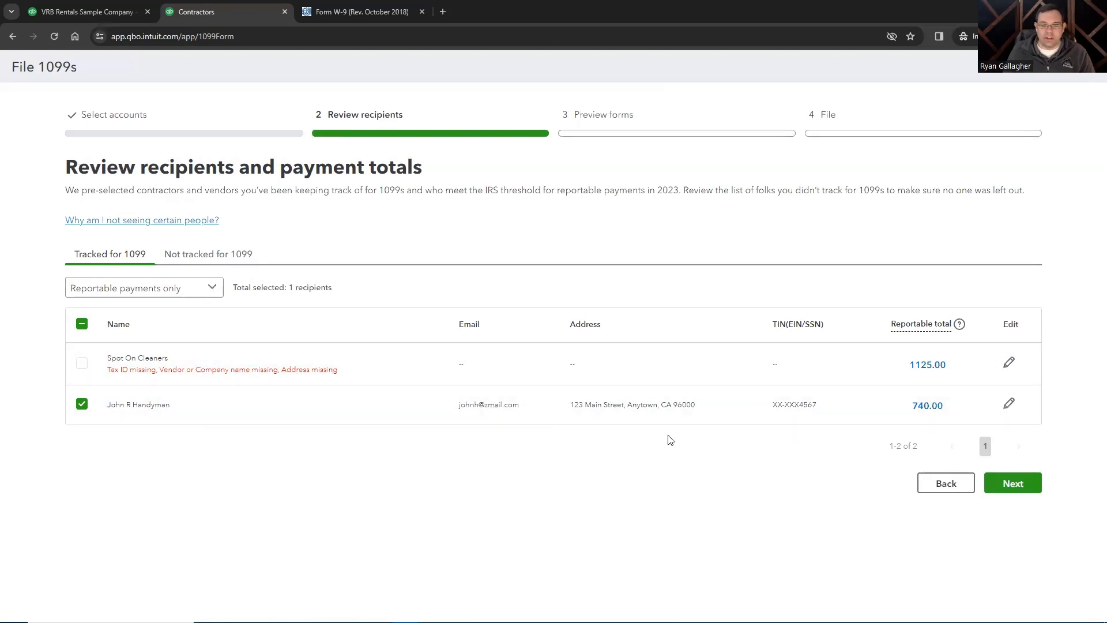
{"action": "left_click", "coordinate": [1013, 483]}
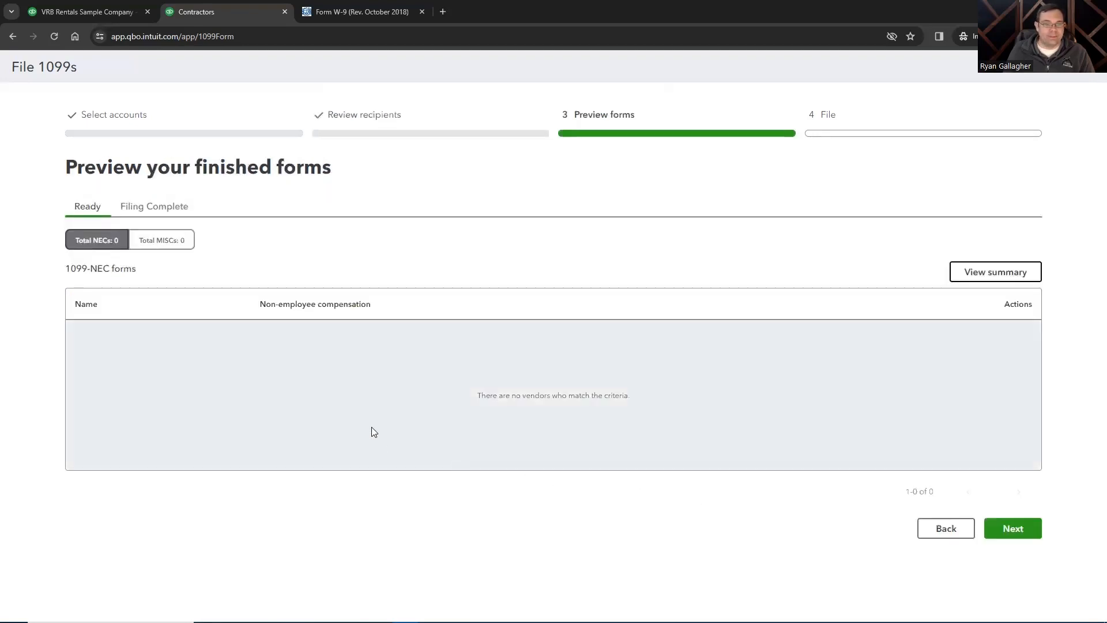
{"action": "left_click", "coordinate": [163, 212]}
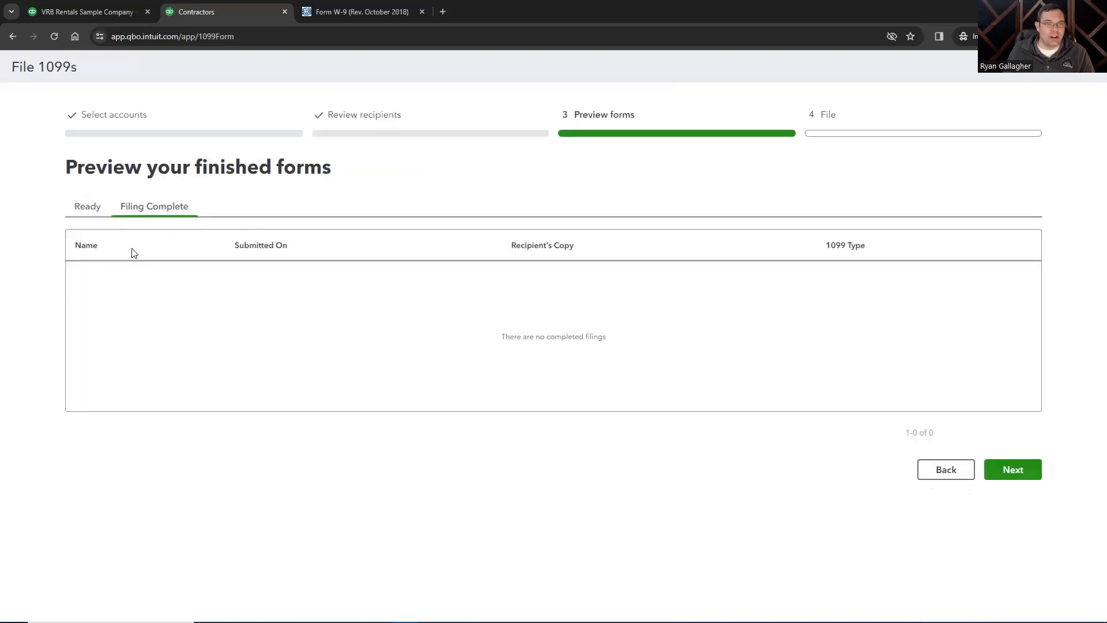
{"action": "left_click", "coordinate": [90, 212]}
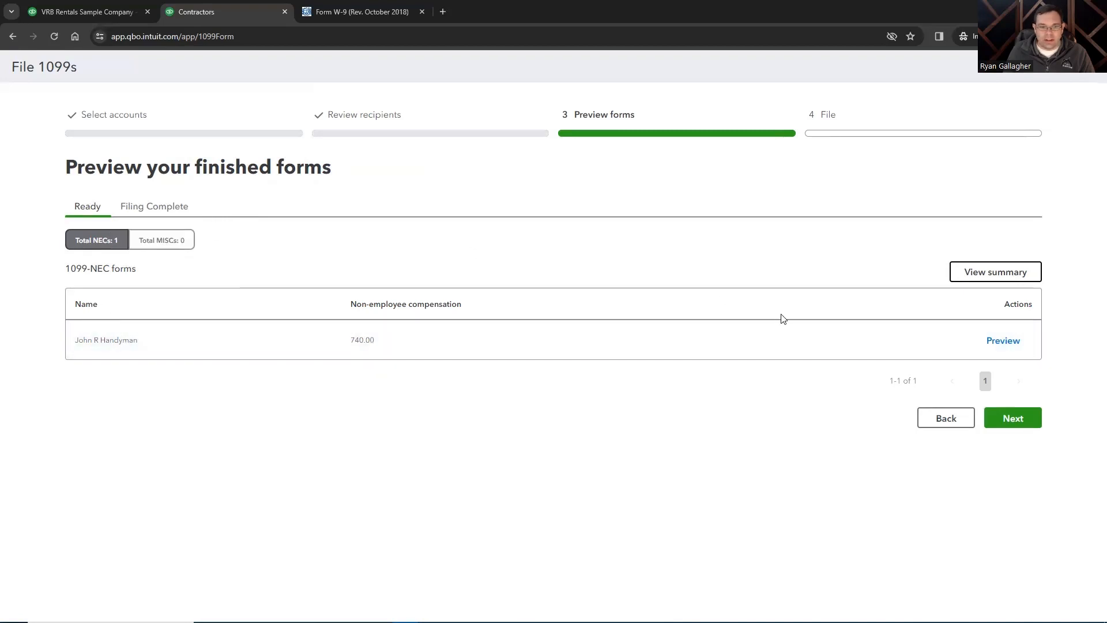
{"action": "left_click", "coordinate": [1002, 340]}
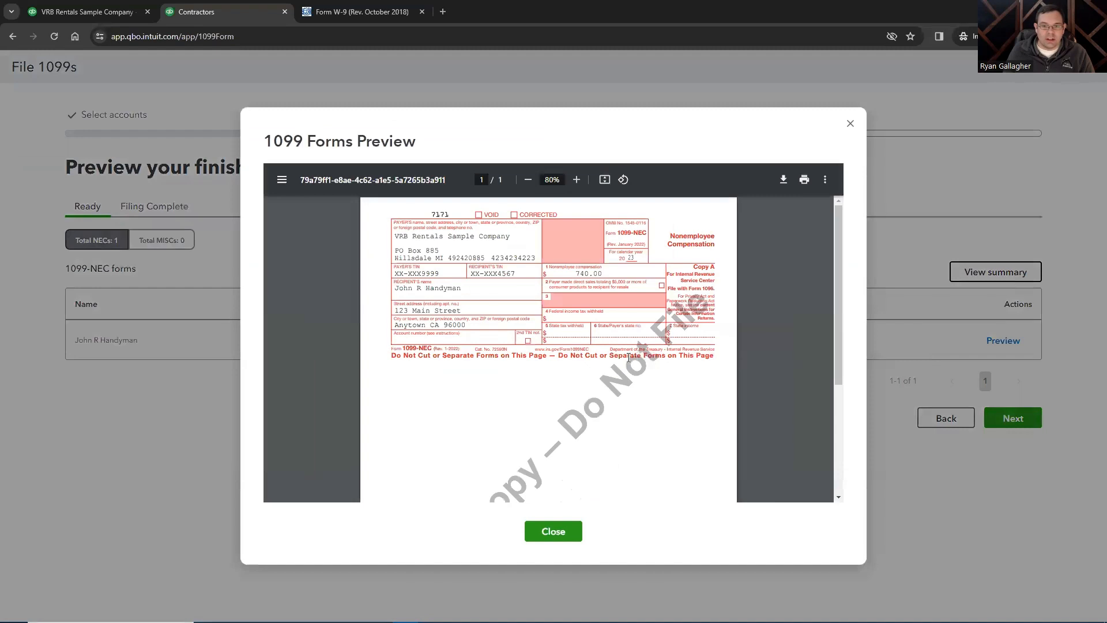
Look over the handyman contractor's 1099-NEC form and close its preview
{"action": "scroll", "coordinate": [628, 358], "scroll_direction": "down", "scroll_amount": 1}
{"action": "scroll", "coordinate": [629, 358], "scroll_direction": "up", "scroll_amount": 1}
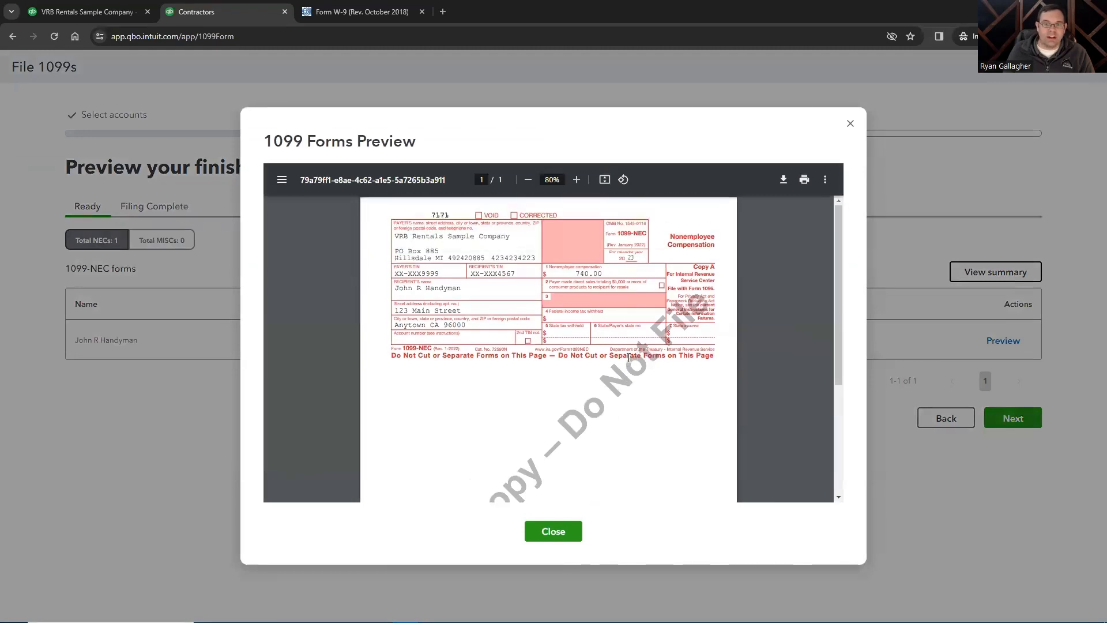
{"action": "left_click", "coordinate": [851, 123]}
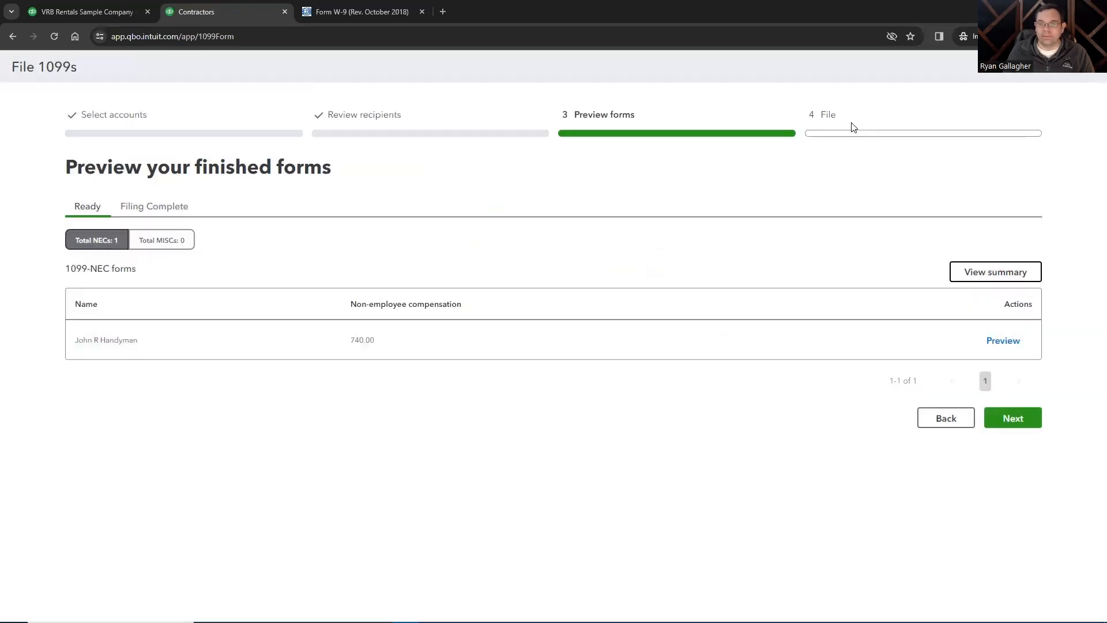
Continue to the filing stage and examine the Contractor Payments, E-file only, and print-and-mail options
{"action": "left_click", "coordinate": [1007, 422]}
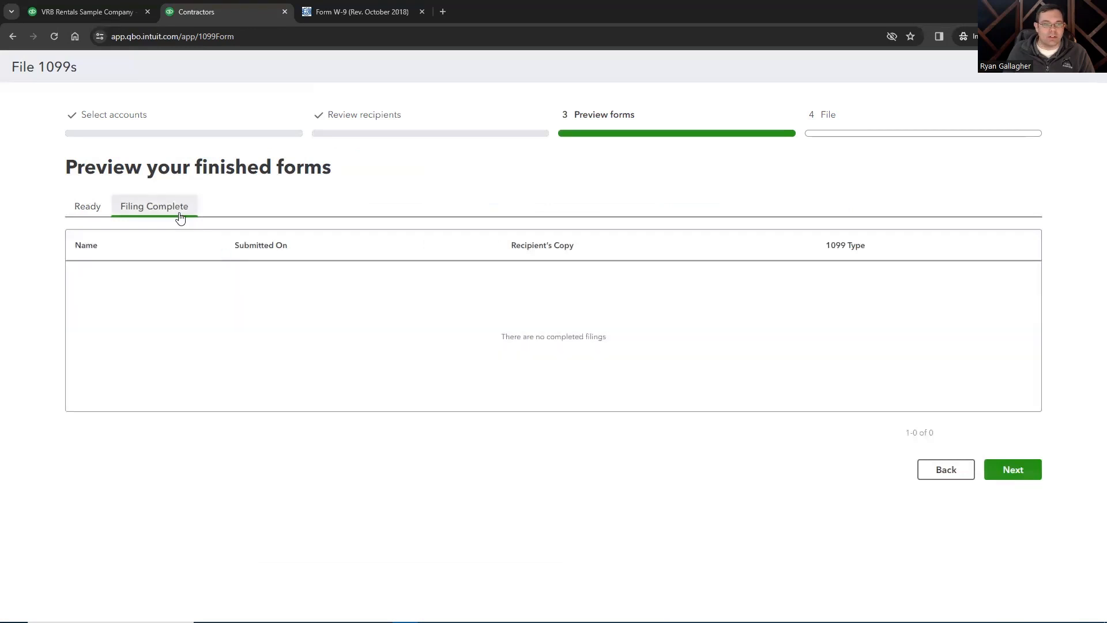
{"action": "left_click", "coordinate": [1004, 478]}
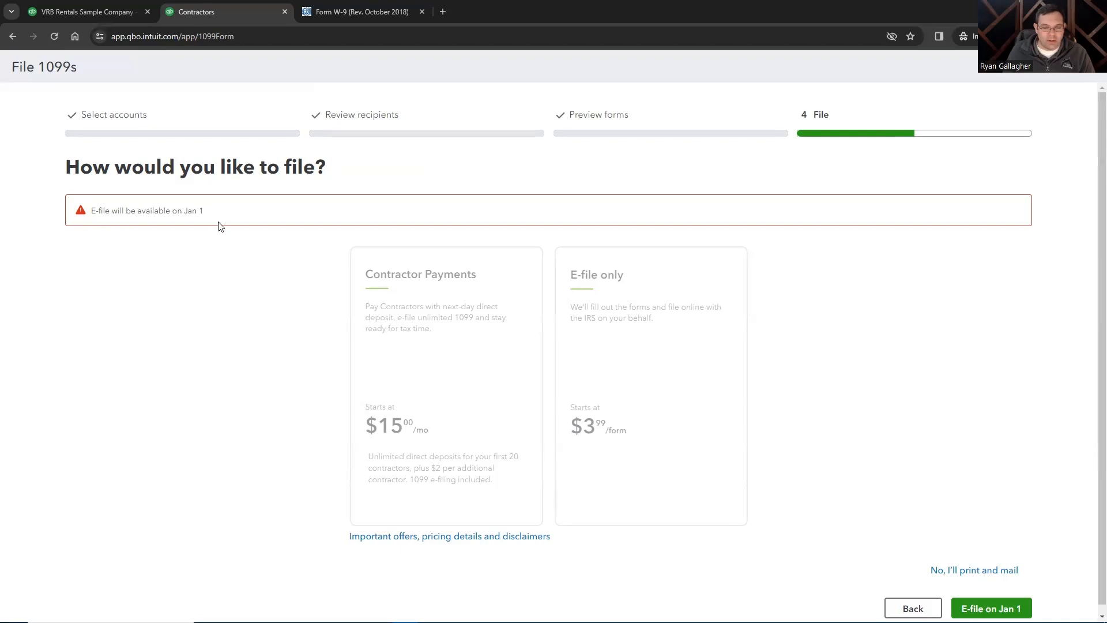
{"action": "scroll", "coordinate": [254, 384], "scroll_direction": "down", "scroll_amount": 1}
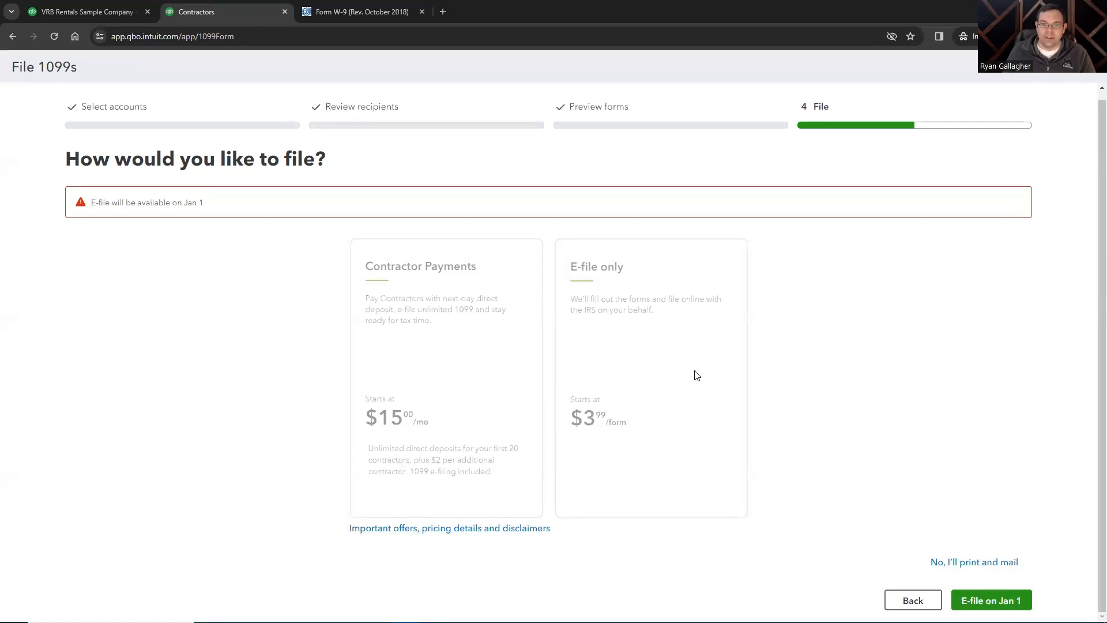
{"action": "scroll", "coordinate": [888, 375], "scroll_direction": "up", "scroll_amount": 1}
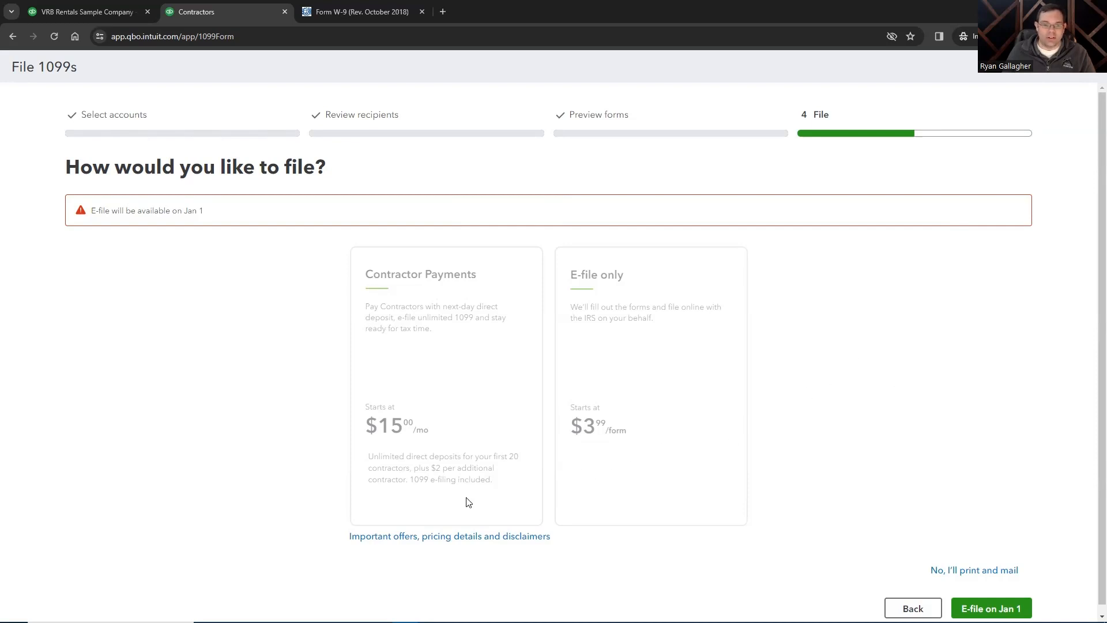
Go back to the recipient review and check the blank W-9 form for the name, address, and taxpayer identification details a recipient must supply
{"action": "left_click", "coordinate": [367, 125]}
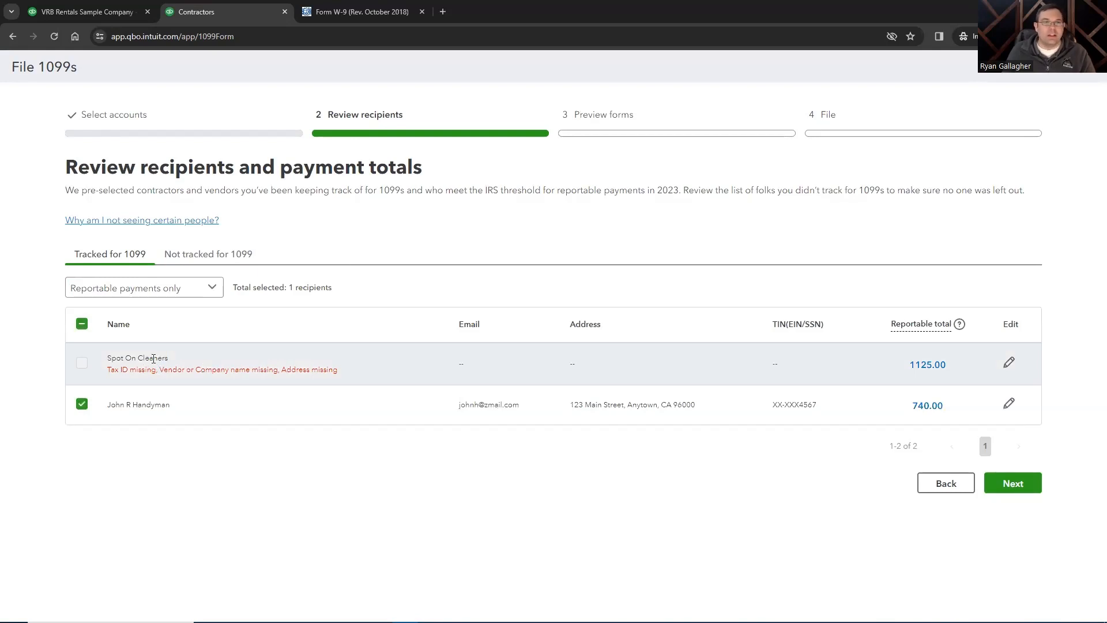
{"action": "left_click", "coordinate": [343, 10]}
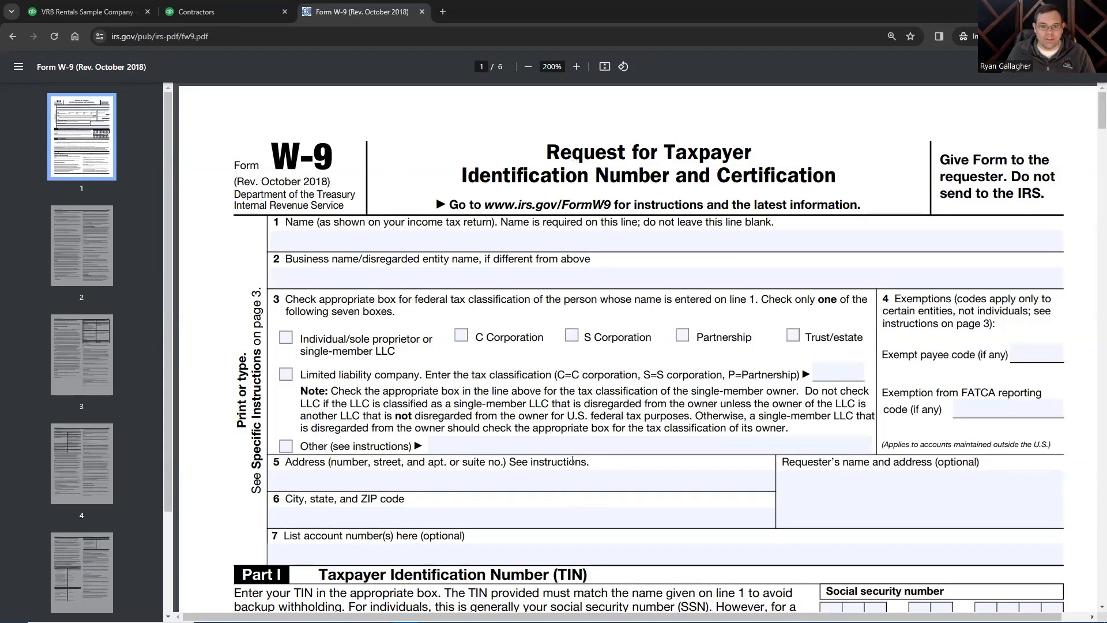
{"action": "scroll", "coordinate": [578, 461], "scroll_direction": "down", "scroll_amount": 5}
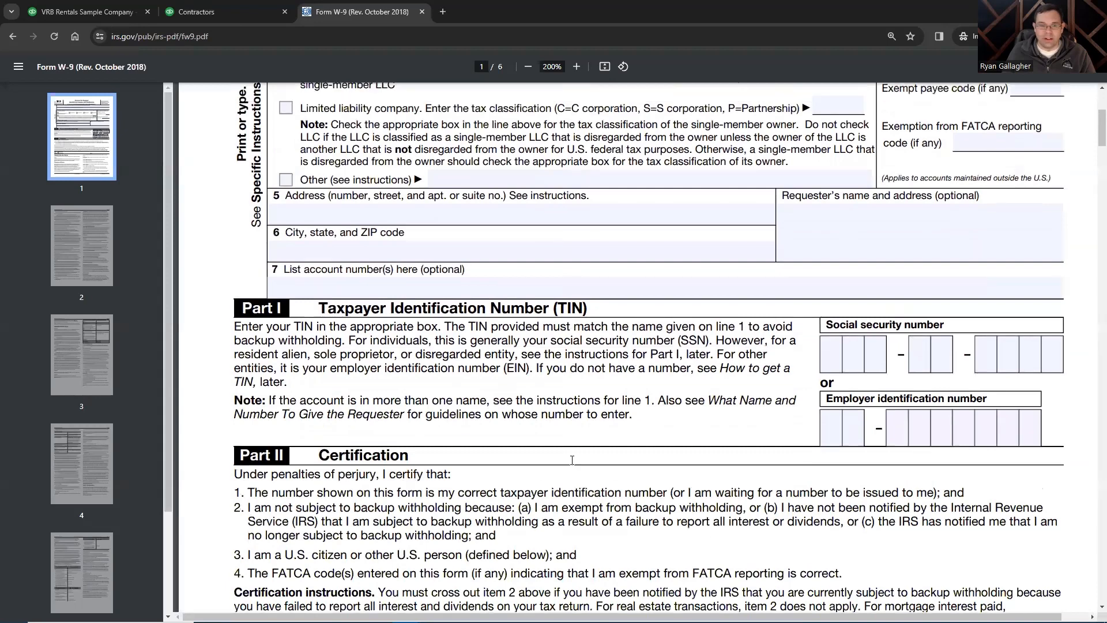
{"action": "scroll", "coordinate": [568, 456], "scroll_direction": "up", "scroll_amount": 4}
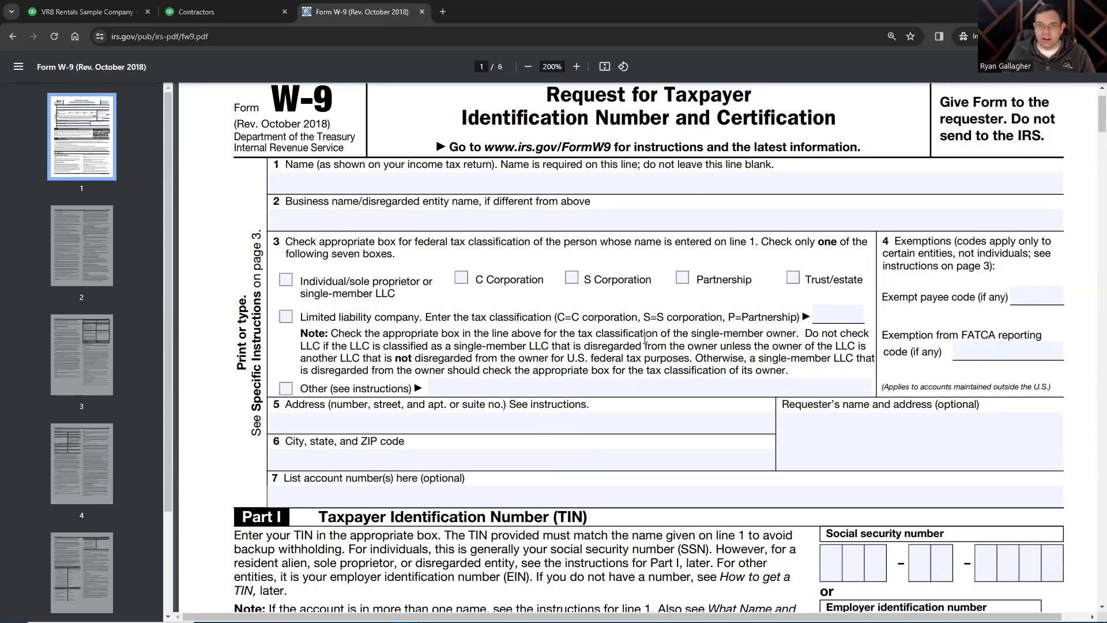
{"action": "scroll", "coordinate": [645, 340], "scroll_direction": "down", "scroll_amount": 3}
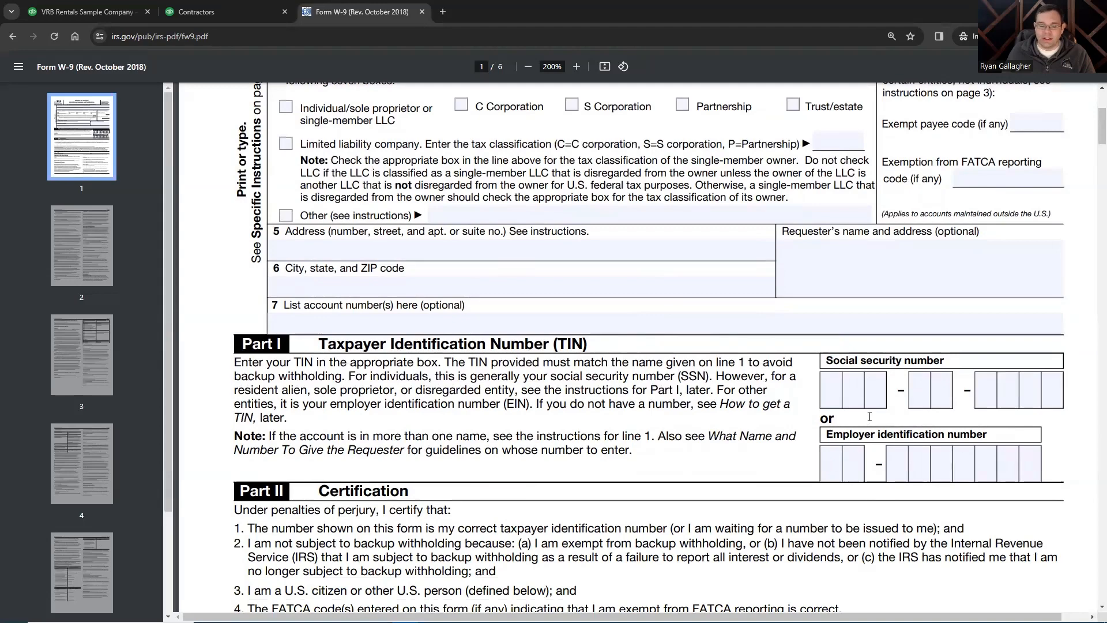
{"action": "scroll", "coordinate": [857, 421], "scroll_direction": "up", "scroll_amount": 4}
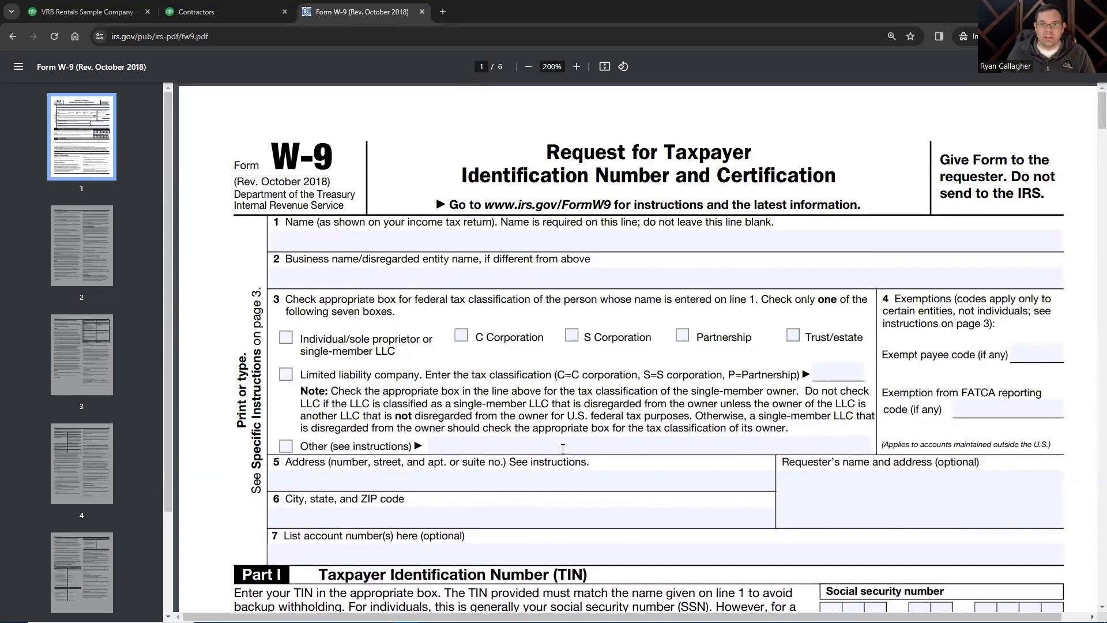
{"action": "left_click", "coordinate": [254, 13]}
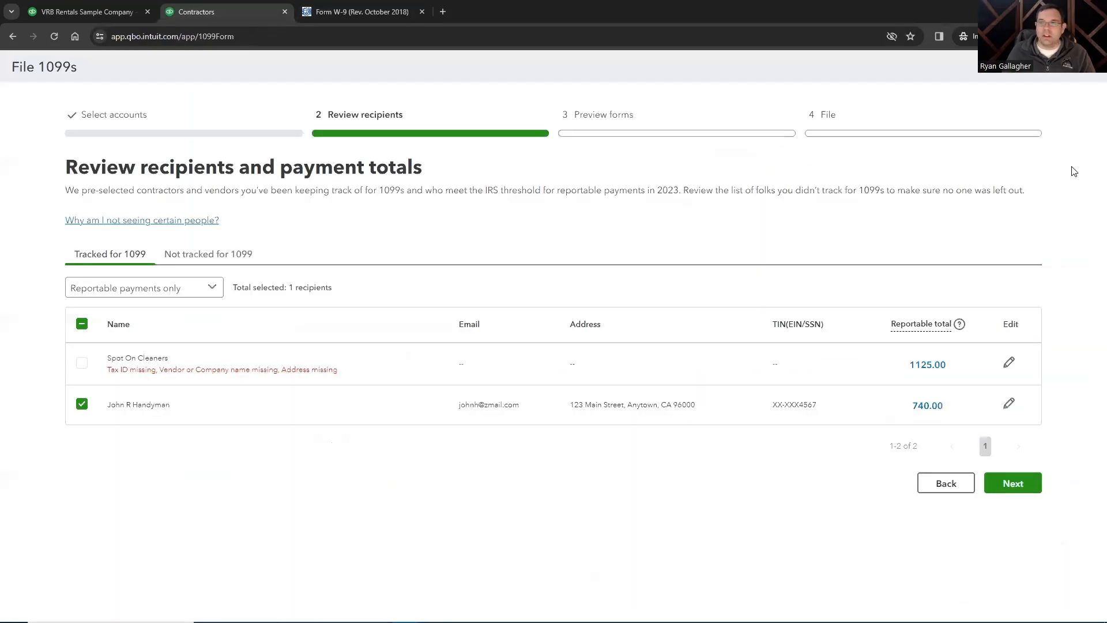
Leave the 1099 filing and inspect the address and attachment fields in the Spot On Cleaners vendor record
{"action": "left_click", "coordinate": [1094, 76]}
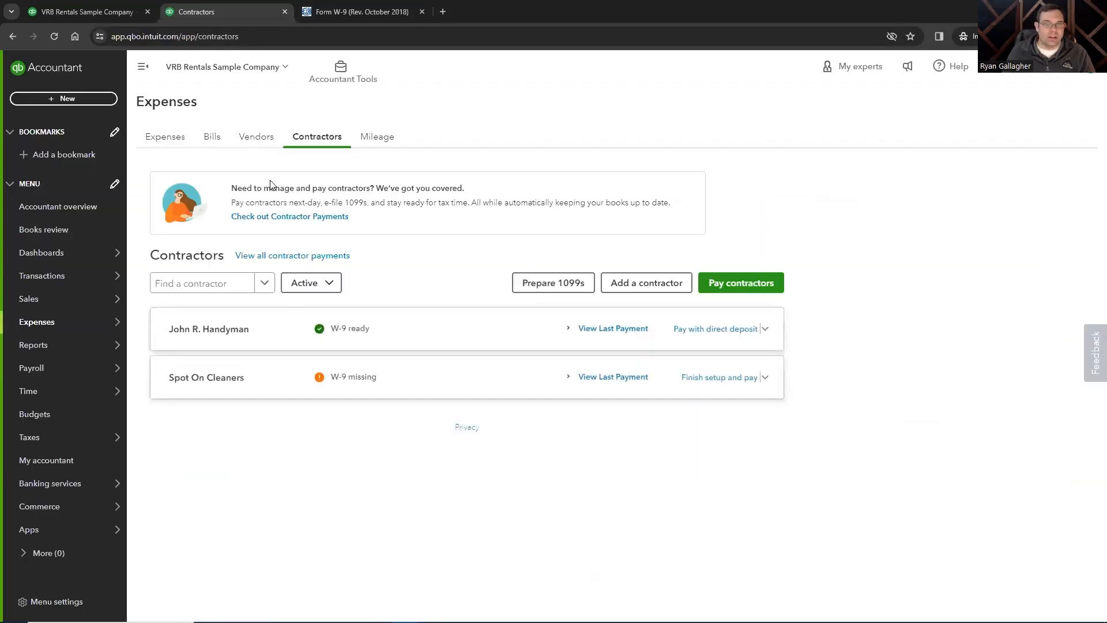
{"action": "left_click", "coordinate": [257, 137]}
{"action": "scroll", "coordinate": [291, 426], "scroll_direction": "down", "scroll_amount": 5}
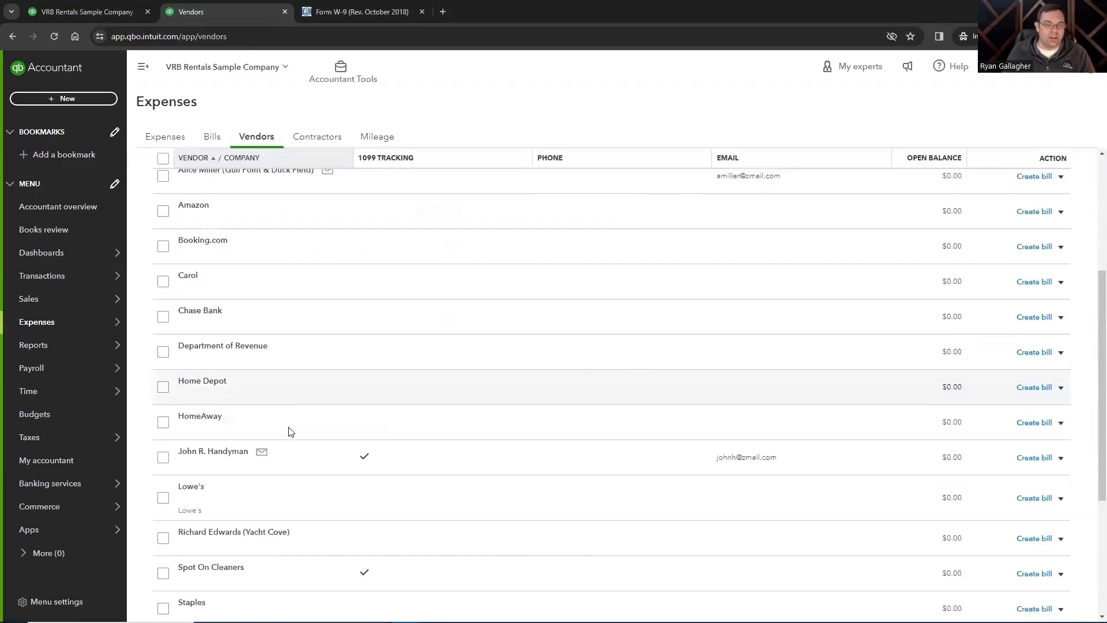
{"action": "left_click", "coordinate": [237, 455]}
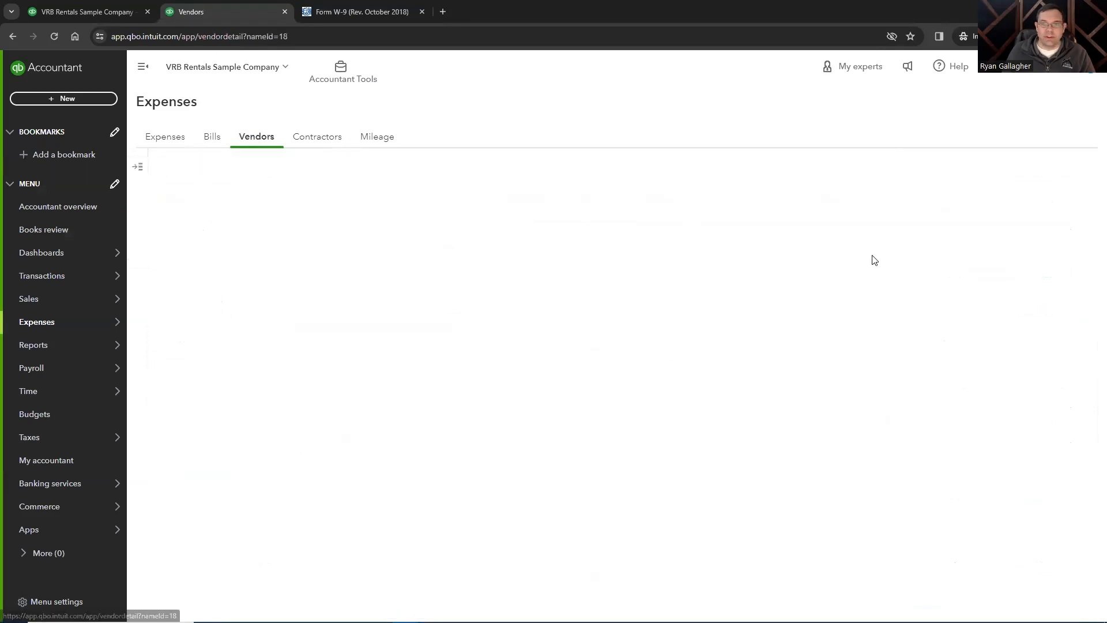
{"action": "left_click", "coordinate": [941, 168]}
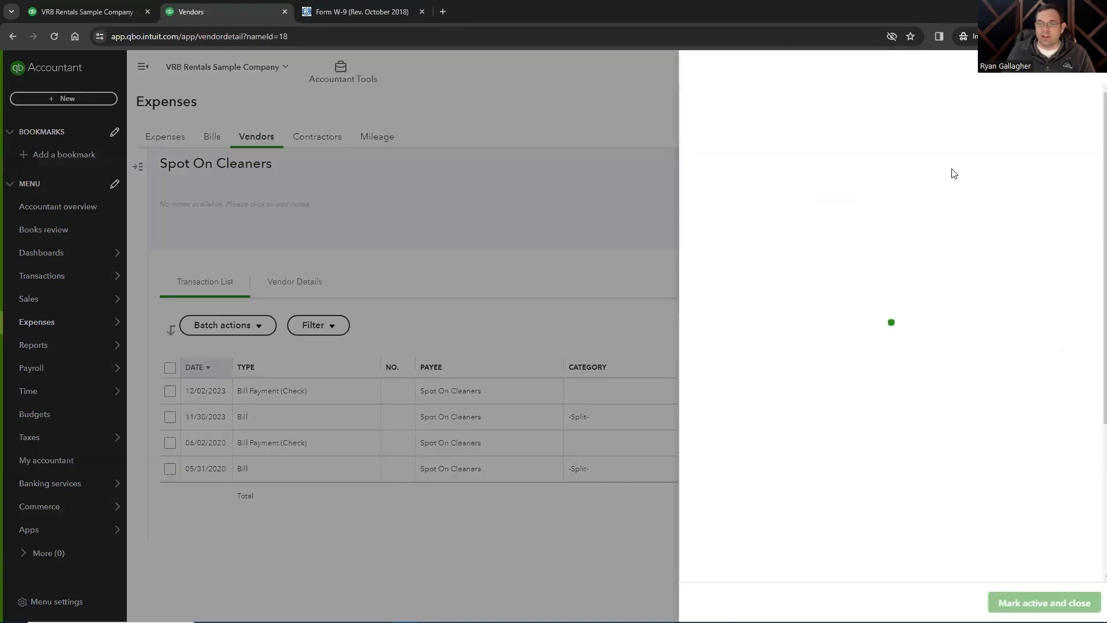
{"action": "scroll", "coordinate": [823, 404], "scroll_direction": "down", "scroll_amount": 8}
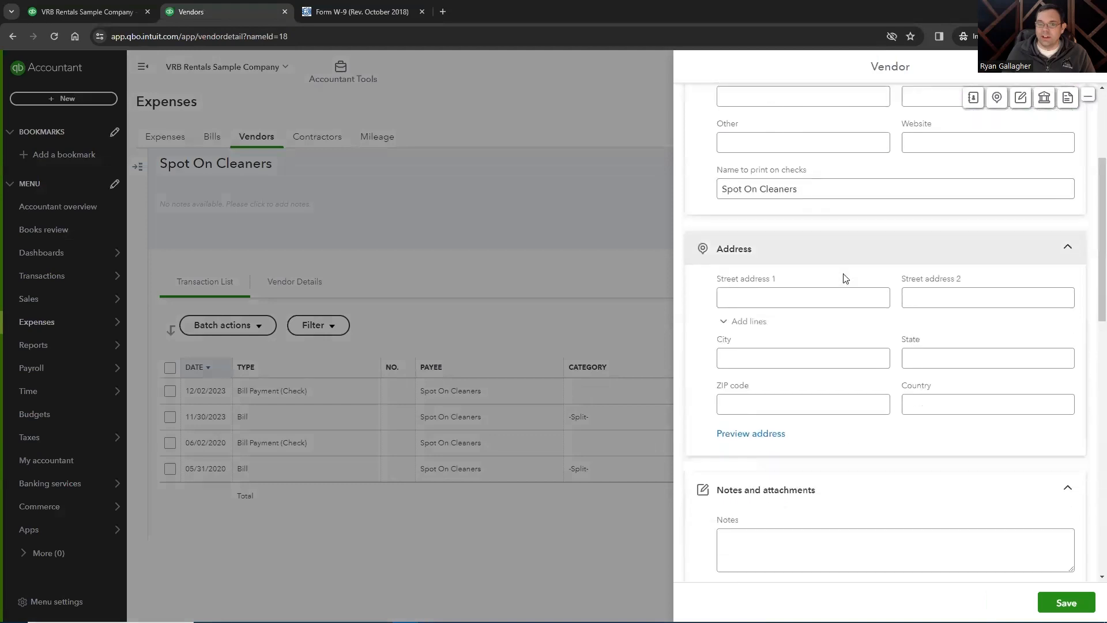
{"action": "scroll", "coordinate": [843, 367], "scroll_direction": "down", "scroll_amount": 1}
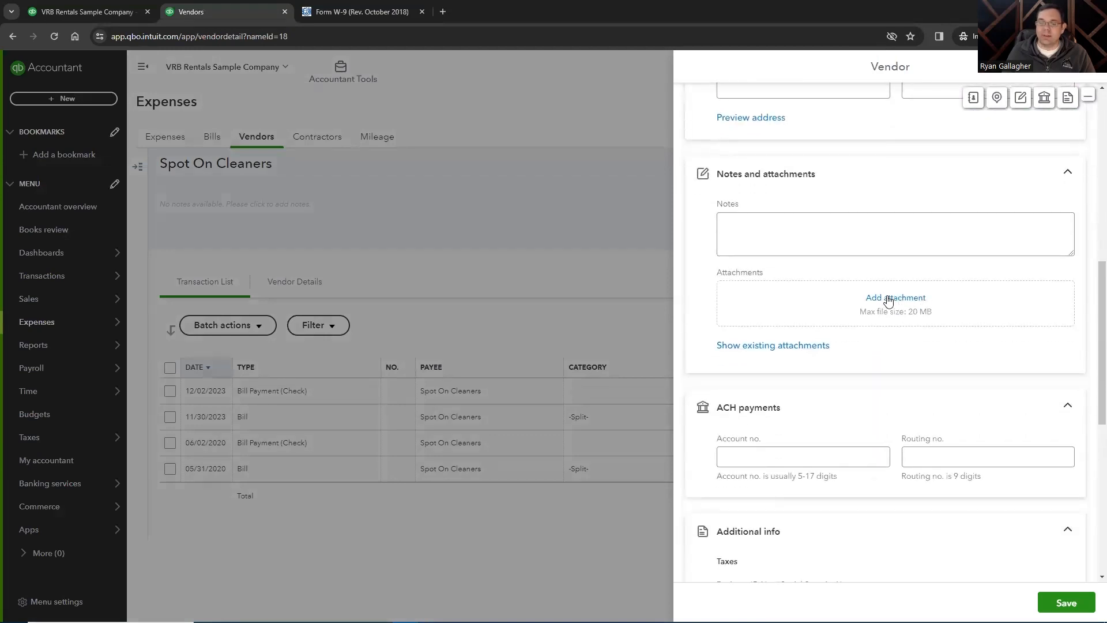
{"action": "scroll", "coordinate": [946, 266], "scroll_direction": "up", "scroll_amount": 4}
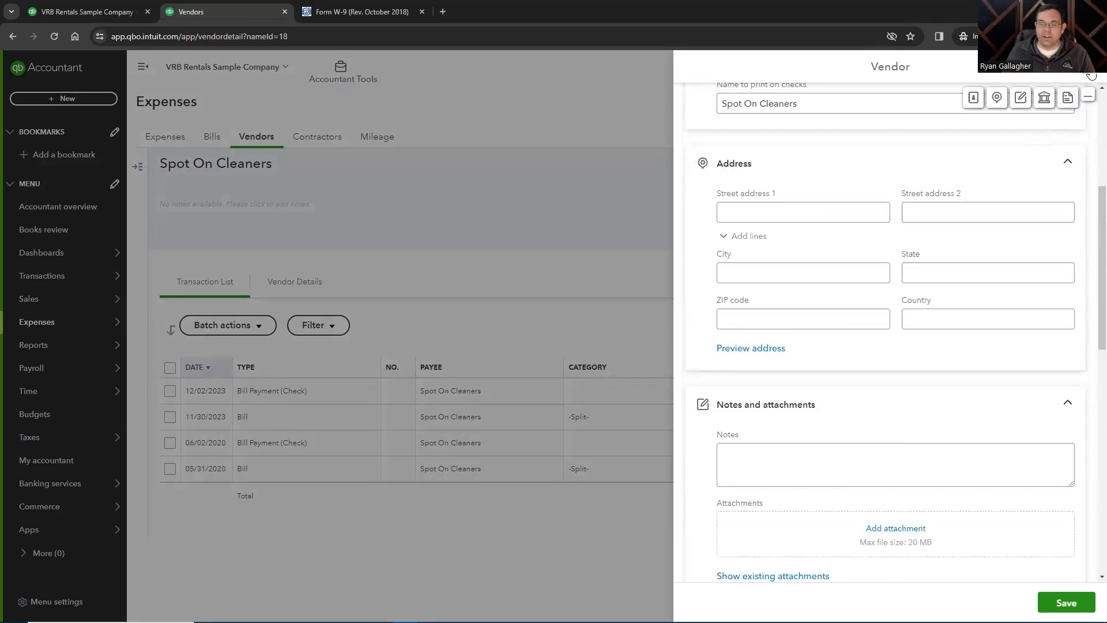
{"action": "left_click", "coordinate": [1093, 75]}
Open the profile-completion email request from the Spot On Cleaners contractor profile and compare it with the blank W-9 form
{"action": "left_click", "coordinate": [319, 138]}
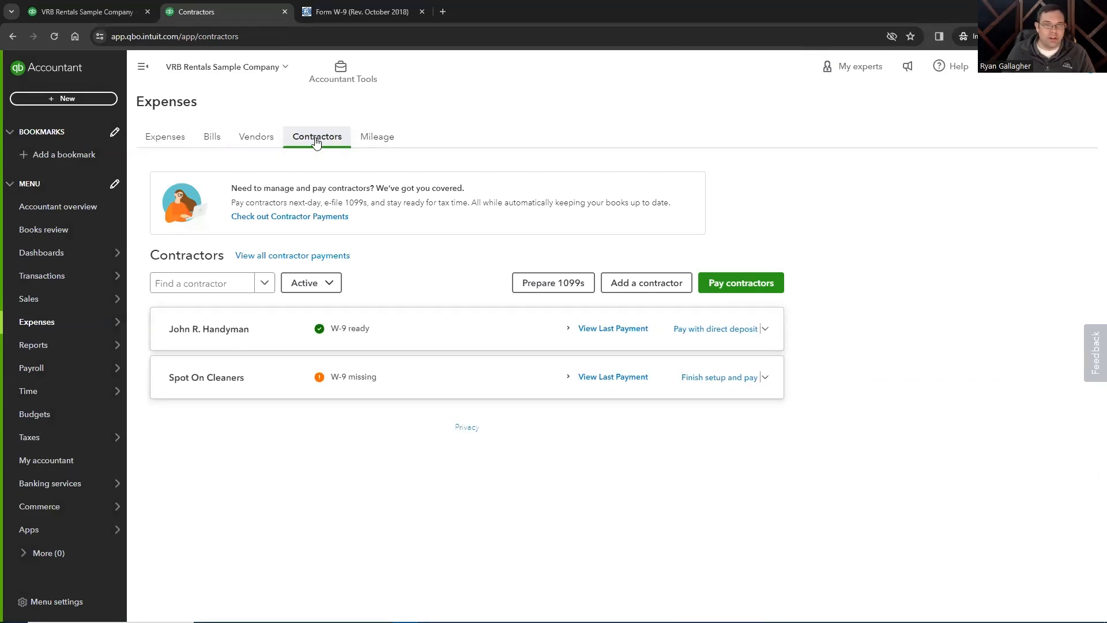
{"action": "left_click", "coordinate": [212, 381]}
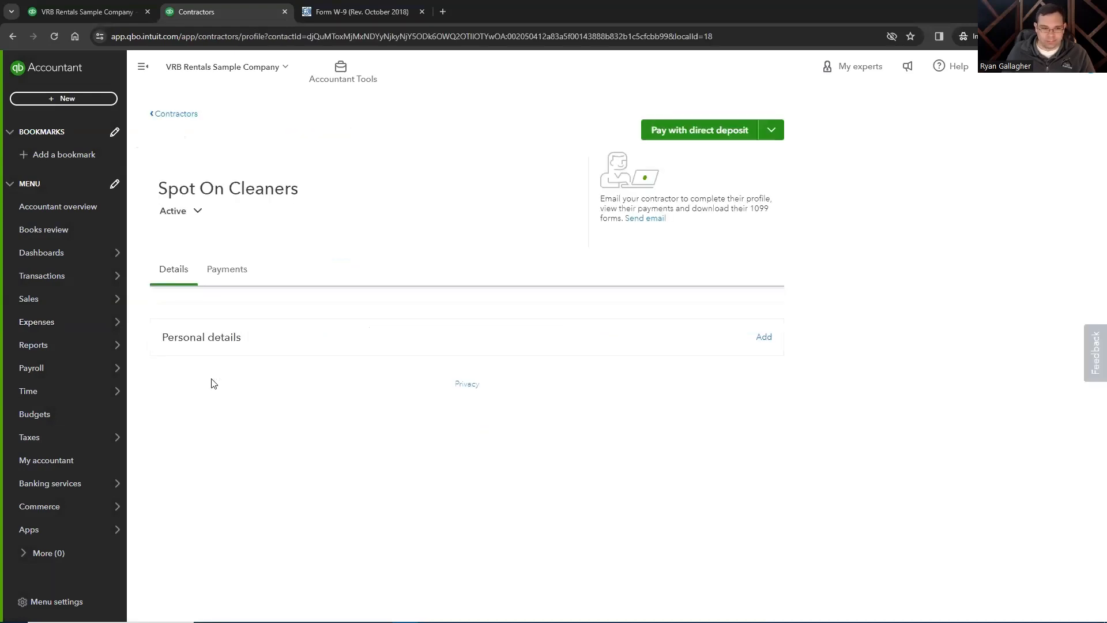
{"action": "left_click", "coordinate": [647, 222]}
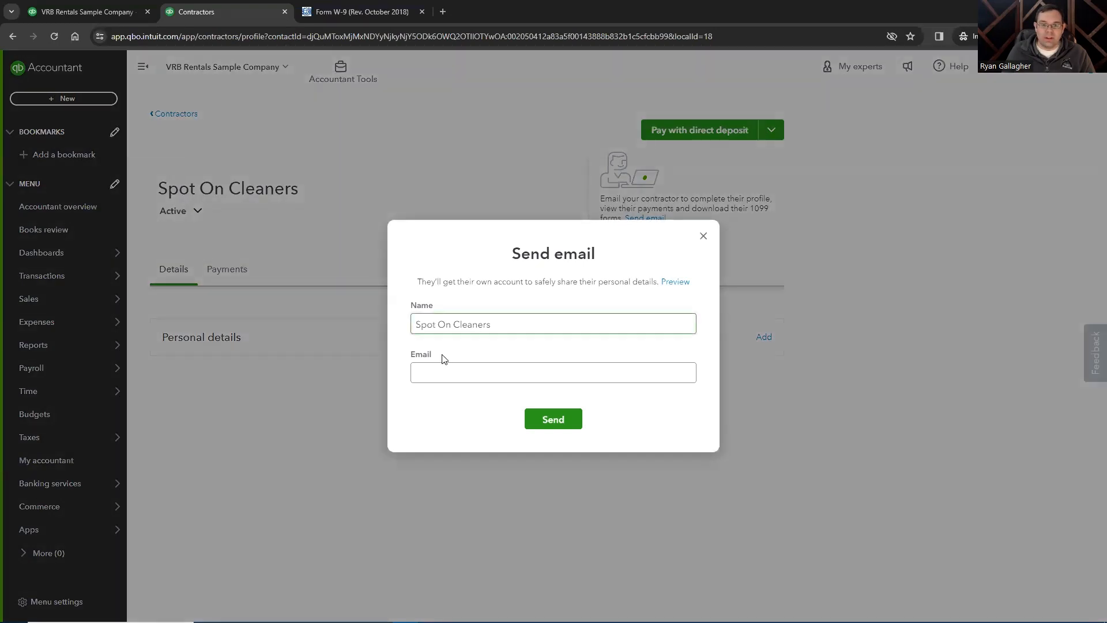
{"action": "left_click", "coordinate": [431, 370]}
{"action": "left_click", "coordinate": [656, 407]}
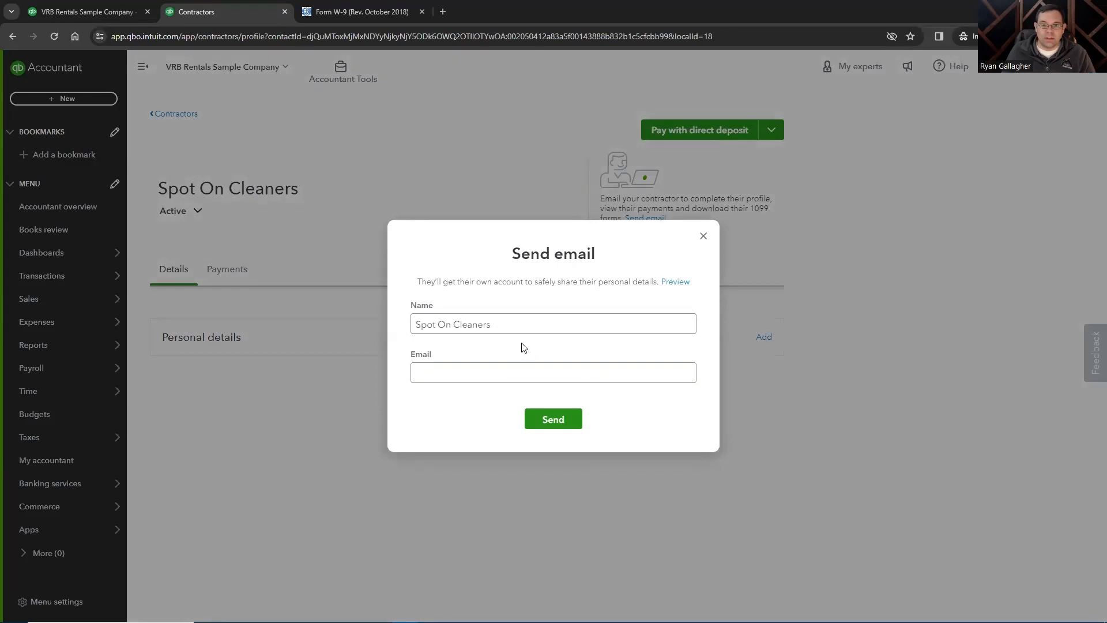
{"action": "left_click", "coordinate": [529, 366]}
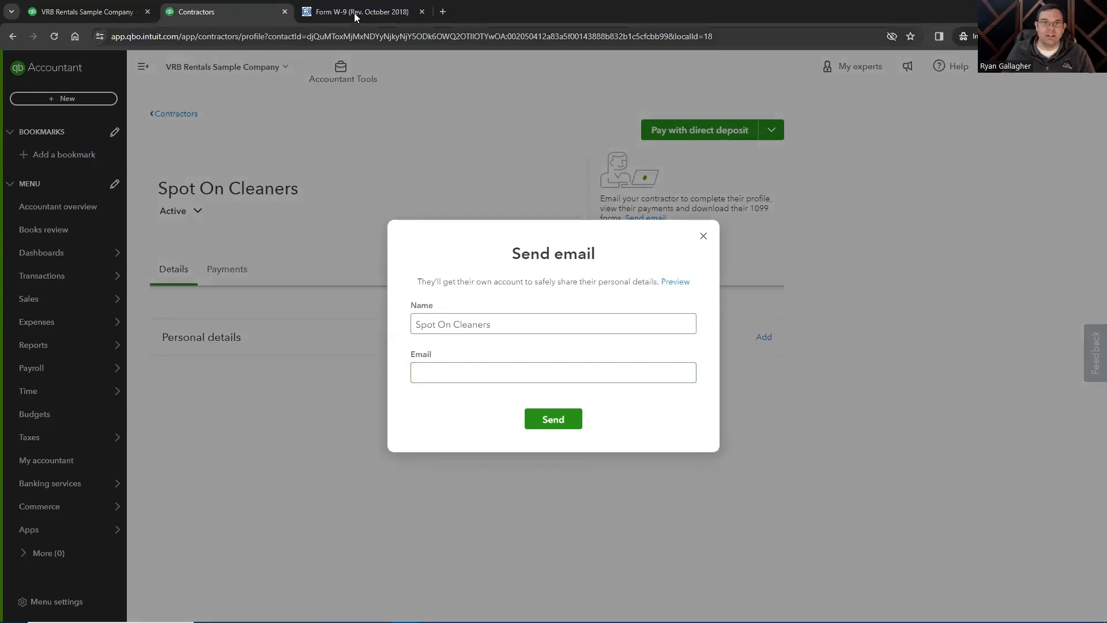
{"action": "left_click", "coordinate": [356, 13]}
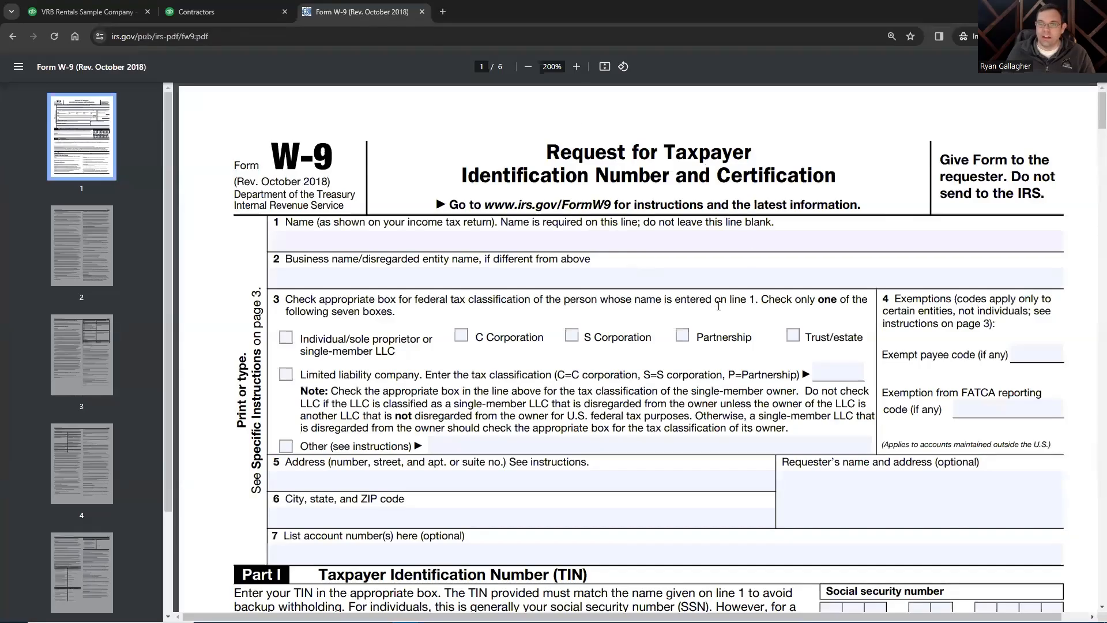
{"action": "left_click", "coordinate": [245, 10]}
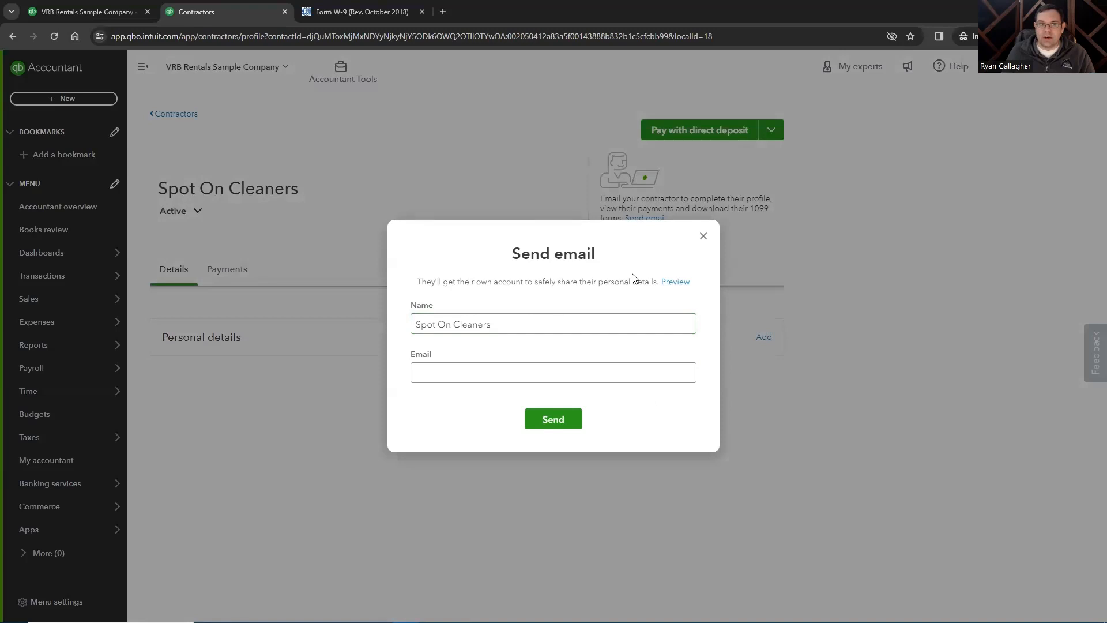
Preview the contractor invitation information, read the help article on contractors adding their own tax info, and return to the email request
{"action": "left_click", "coordinate": [674, 283]}
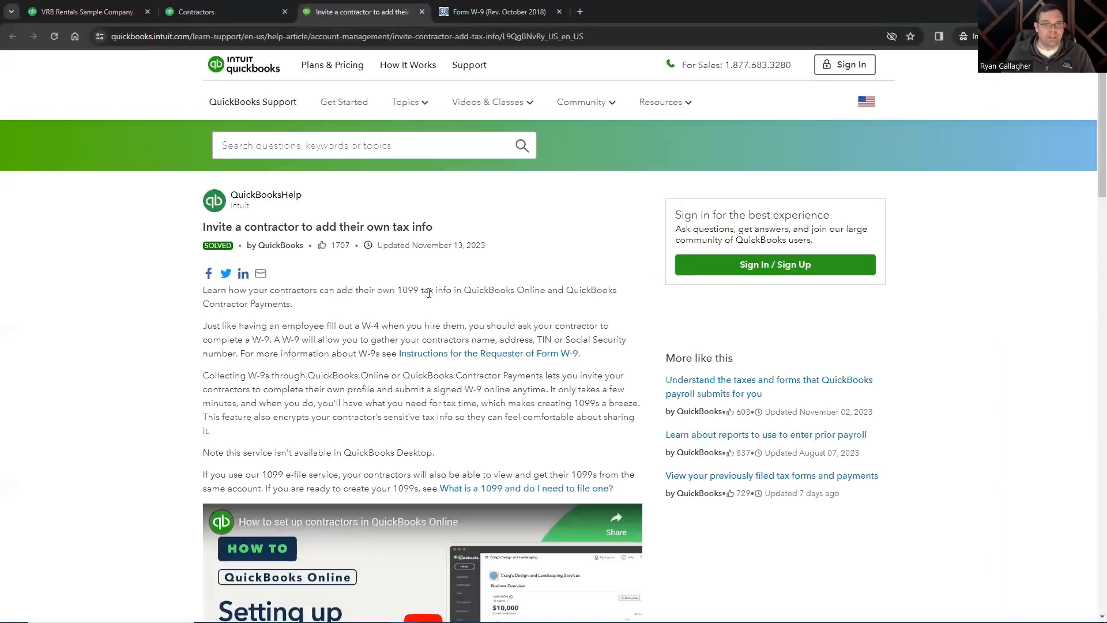
{"action": "scroll", "coordinate": [429, 293], "scroll_direction": "down", "scroll_amount": 5}
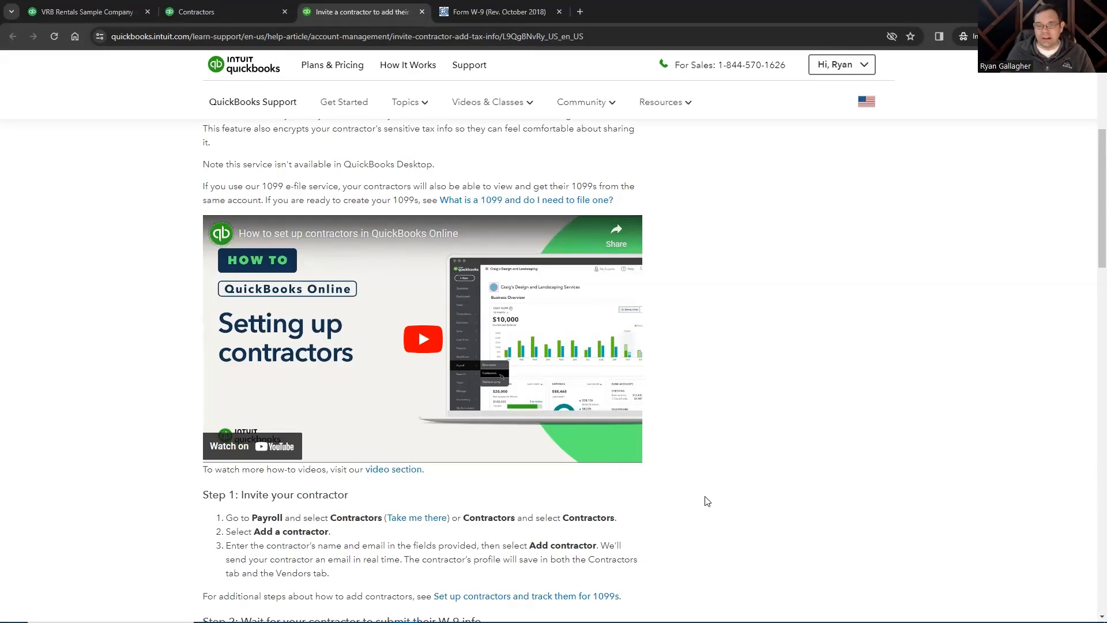
{"action": "scroll", "coordinate": [416, 352], "scroll_direction": "up", "scroll_amount": 5}
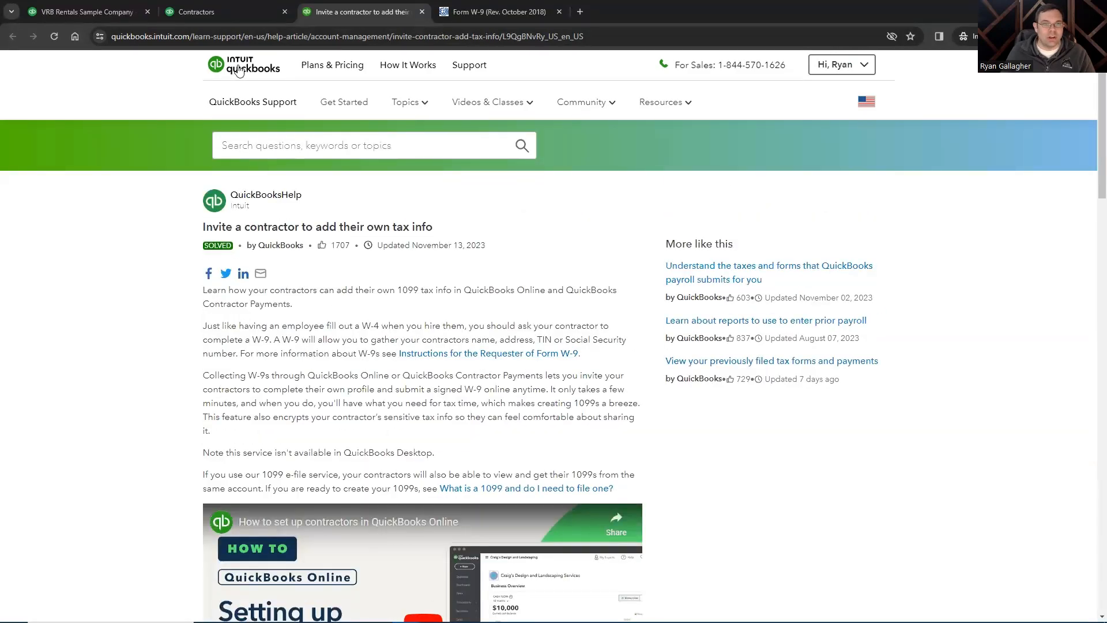
{"action": "scroll", "coordinate": [500, 414], "scroll_direction": "down", "scroll_amount": 4}
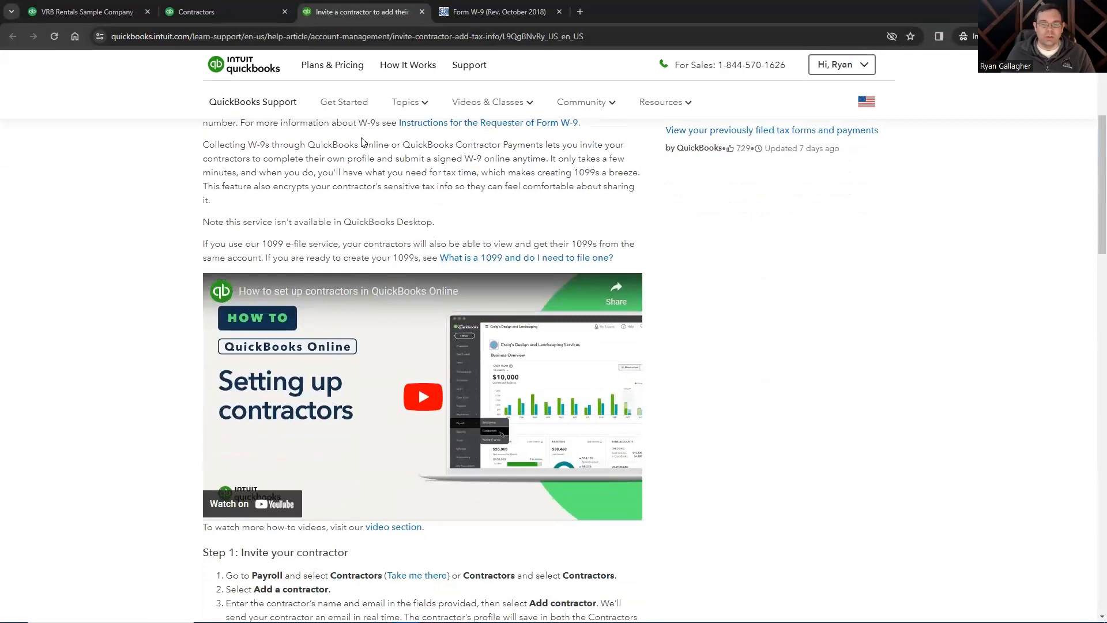
{"action": "left_click", "coordinate": [227, 10]}
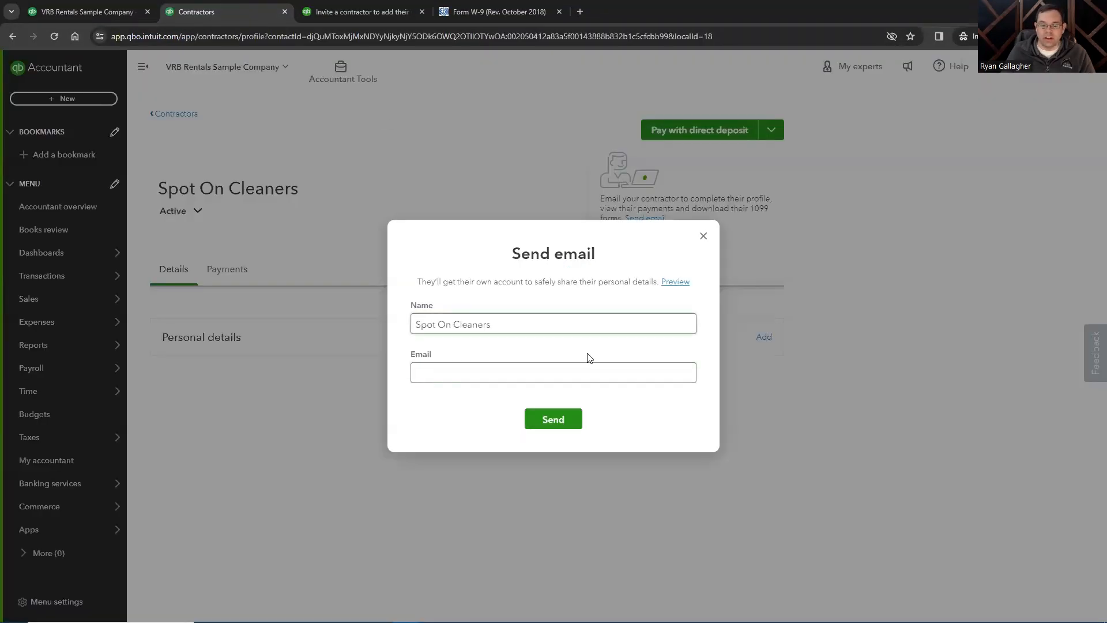
Dismiss the email request to get back to the contractors list, and switch to the Expenses by Vendor Summary report
{"action": "left_click", "coordinate": [703, 237]}
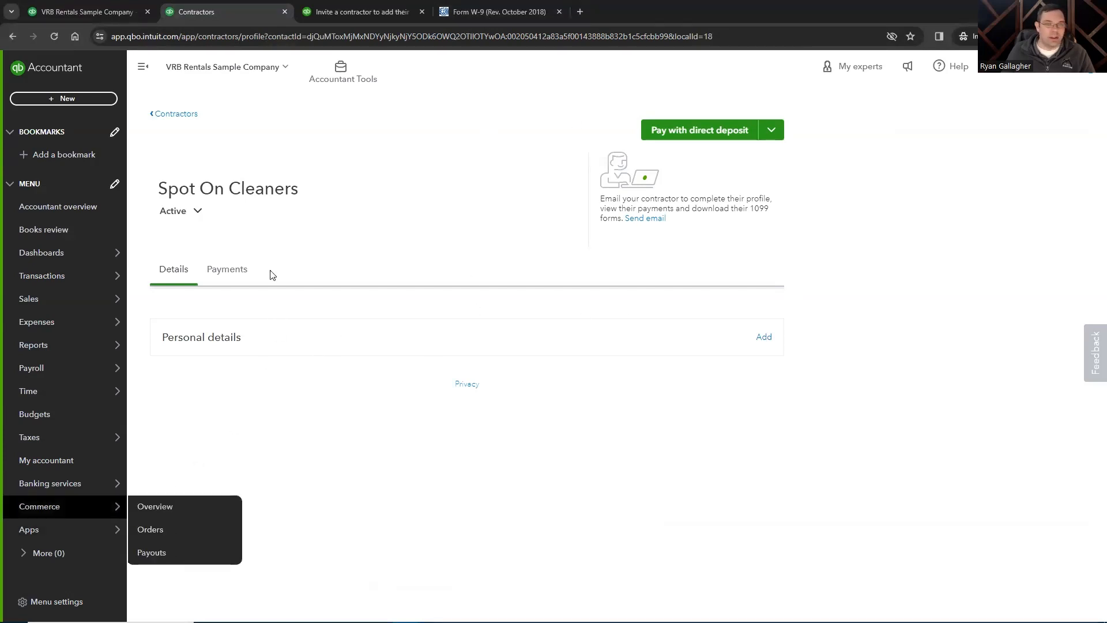
{"action": "left_click", "coordinate": [181, 115]}
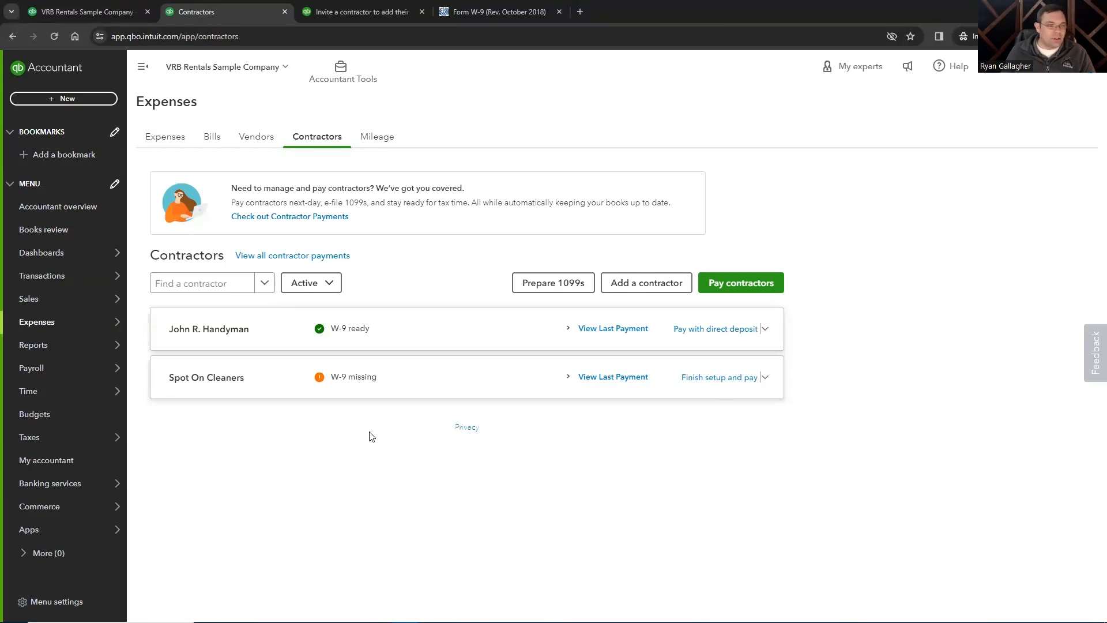
{"action": "left_click", "coordinate": [105, 11]}
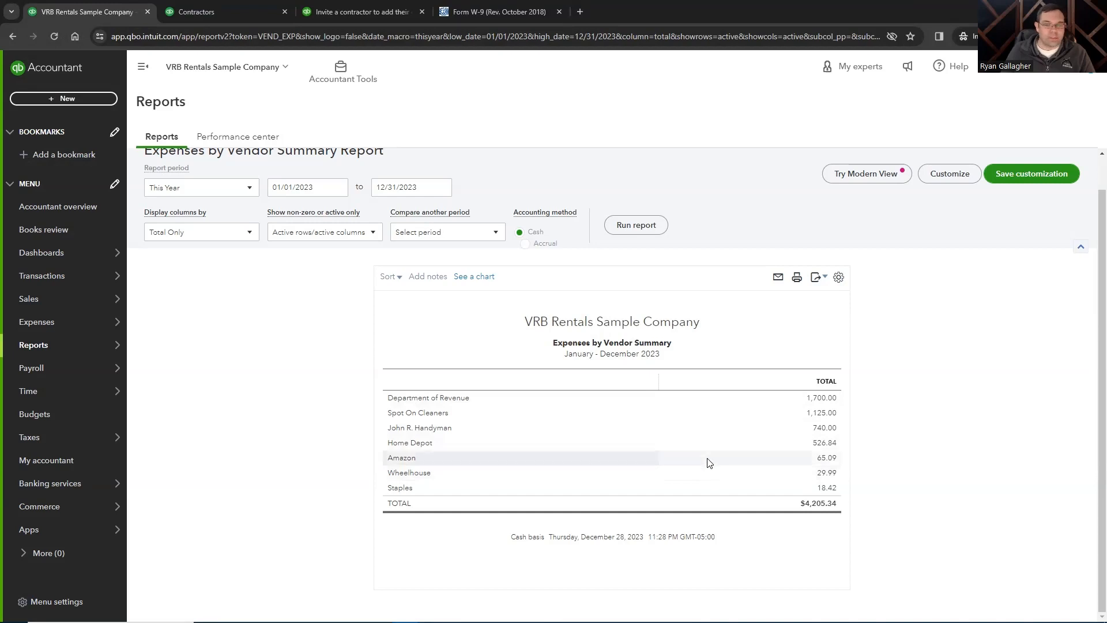
Return to the contractors list, look at the account selection stage of the 1099 filing, and exit the filing
{"action": "left_click", "coordinate": [222, 12]}
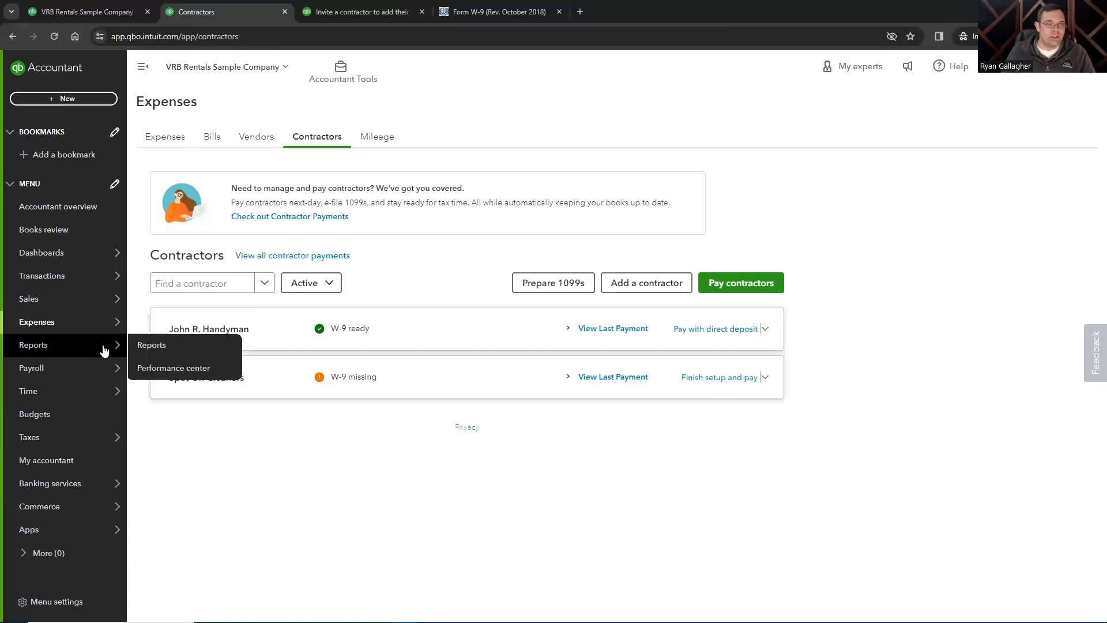
{"action": "mouse_move", "coordinate": [98, 323]}
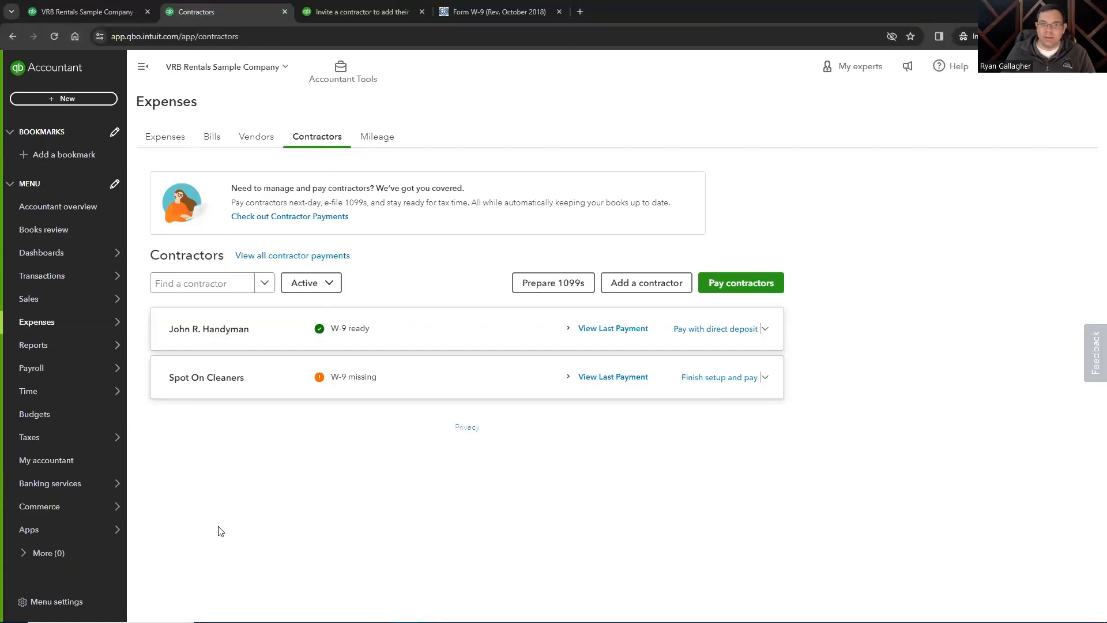
{"action": "left_click", "coordinate": [536, 283]}
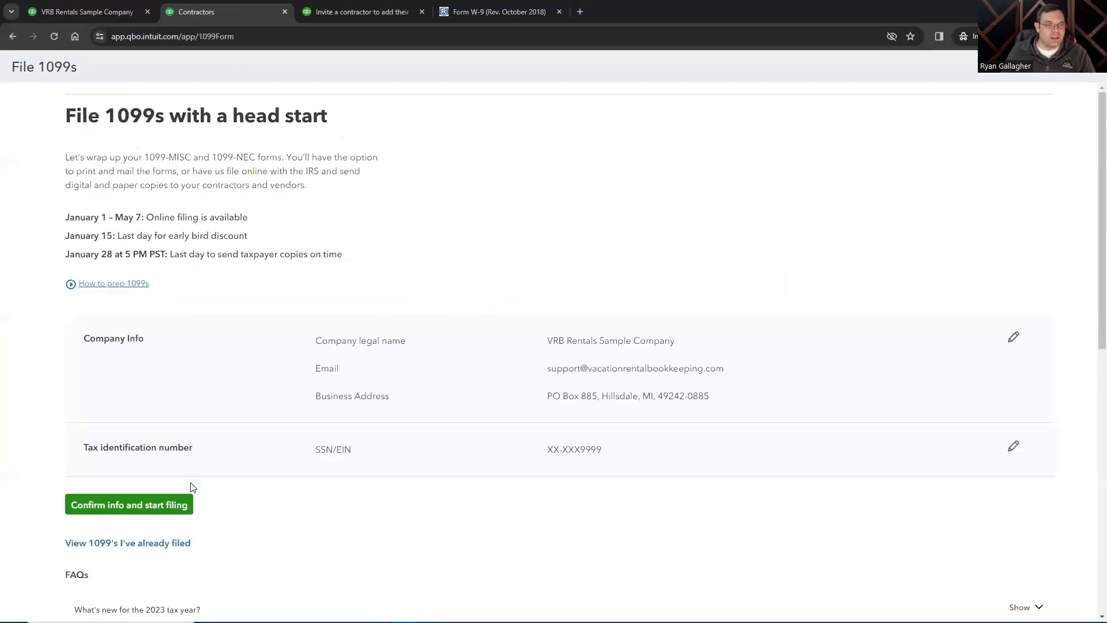
{"action": "left_click", "coordinate": [148, 508]}
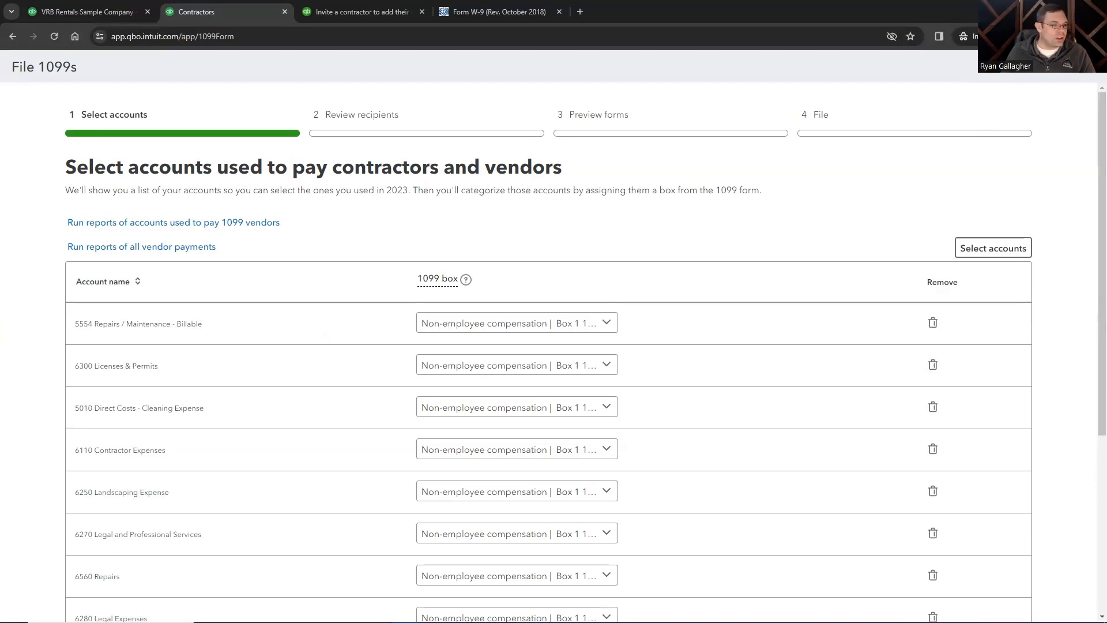
{"action": "left_click", "coordinate": [1087, 74]}
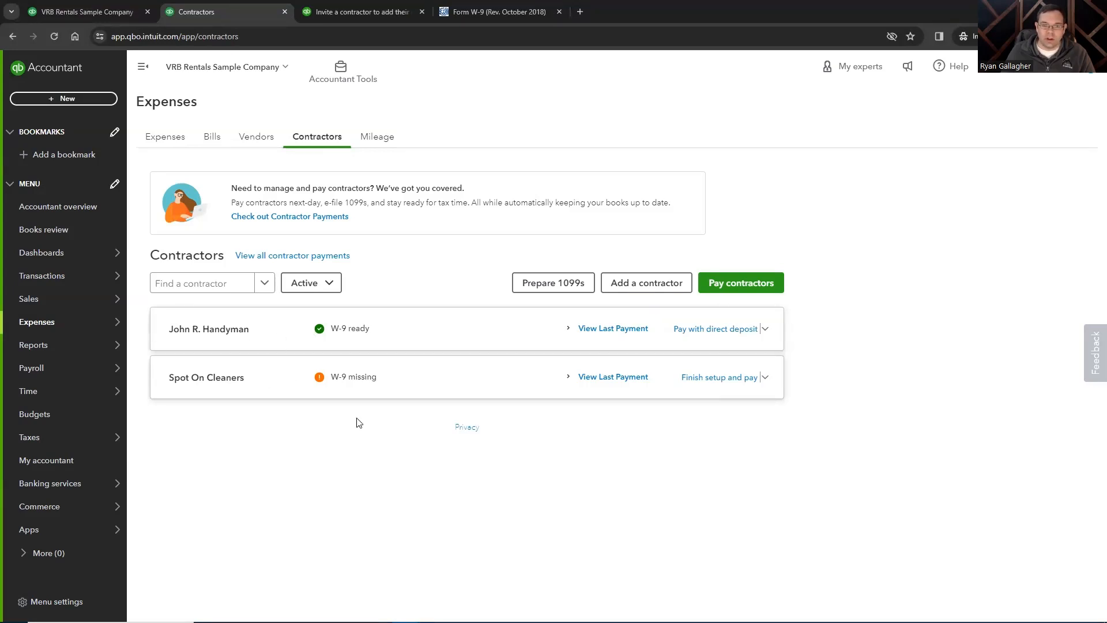
Restart the 1099 filing with the company info confirmed, check the accounts' 1099 box assignments, and proceed to reviewing recipients
{"action": "left_click", "coordinate": [543, 286]}
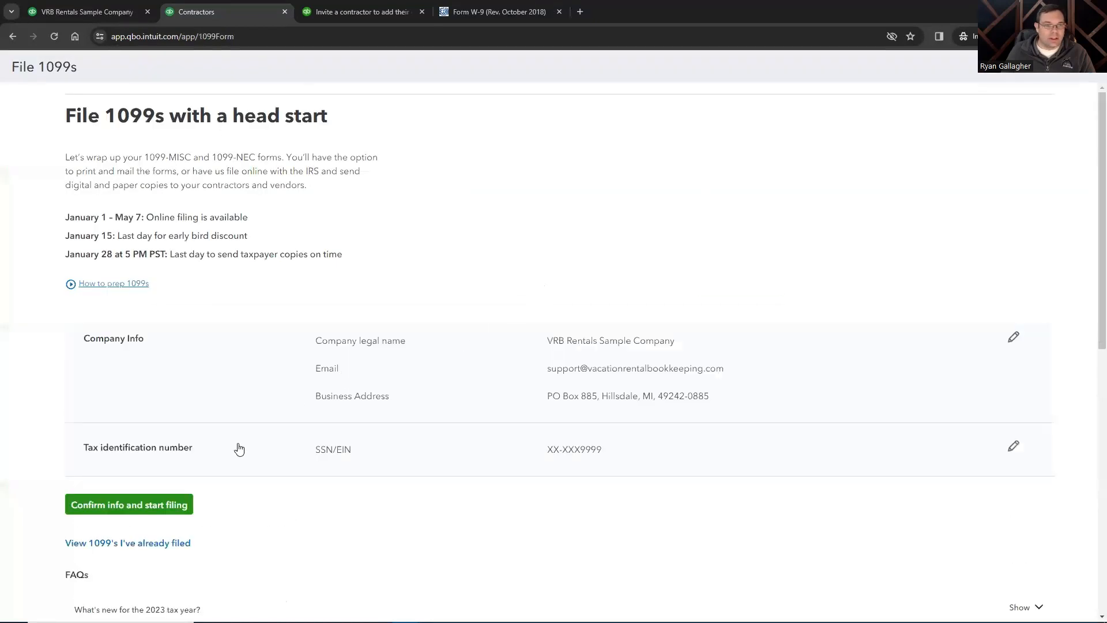
{"action": "left_click", "coordinate": [186, 503]}
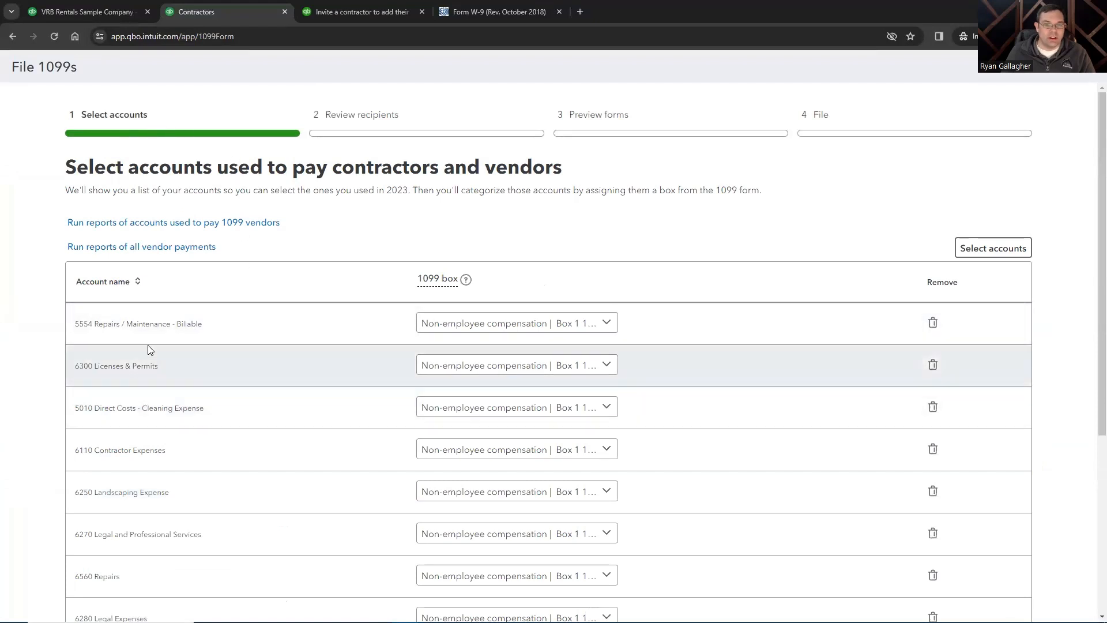
{"action": "scroll", "coordinate": [190, 415], "scroll_direction": "down", "scroll_amount": 6}
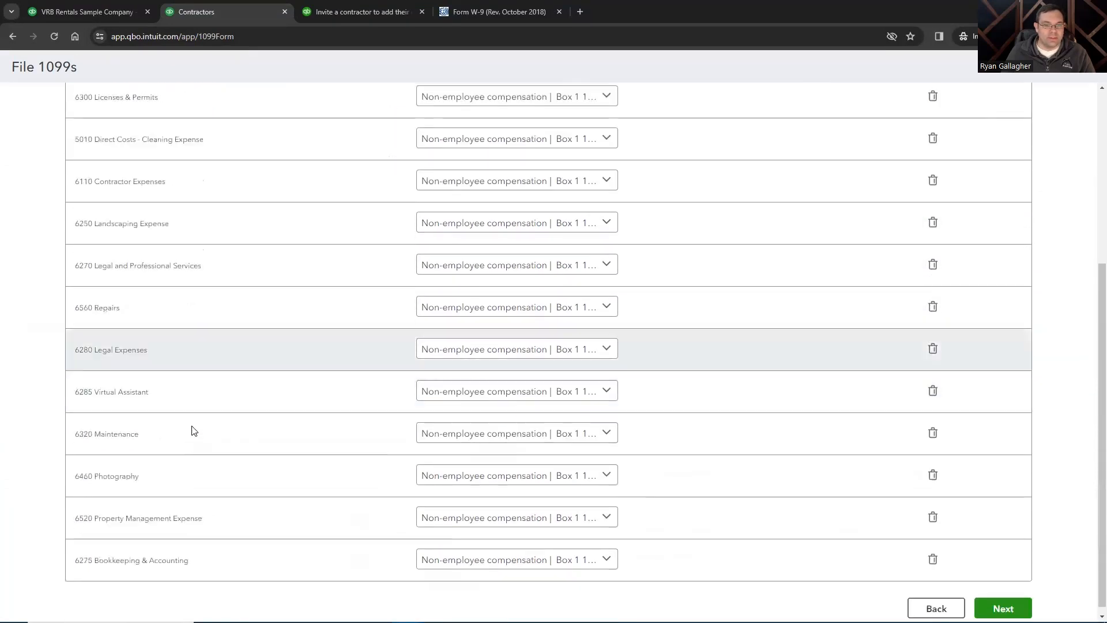
{"action": "scroll", "coordinate": [194, 430], "scroll_direction": "up", "scroll_amount": 6}
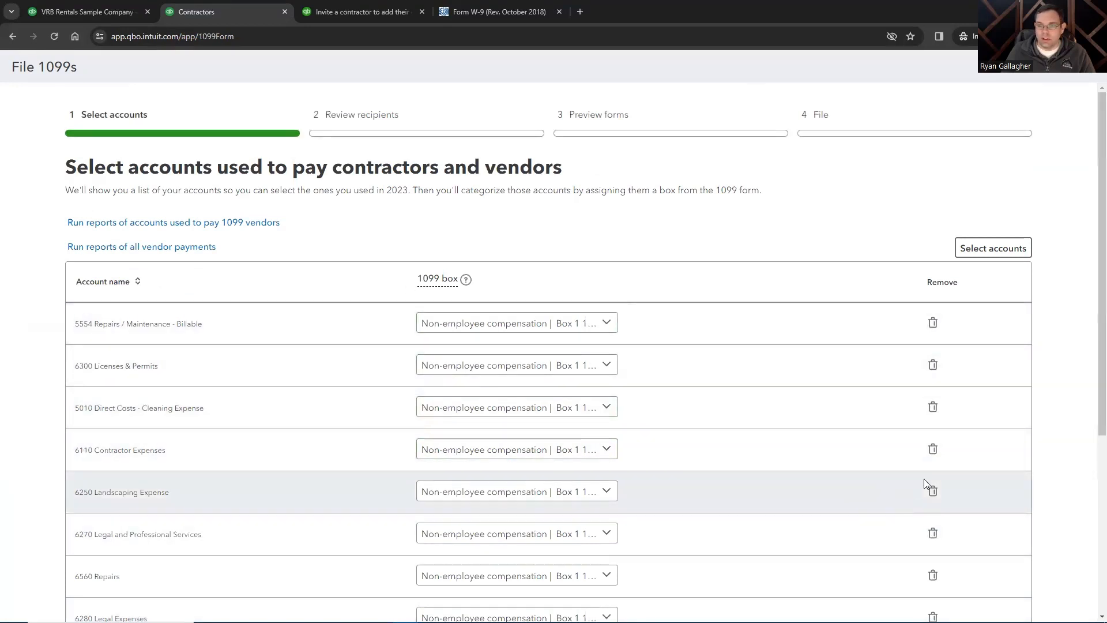
{"action": "scroll", "coordinate": [930, 487], "scroll_direction": "down", "scroll_amount": 5}
{"action": "left_click", "coordinate": [1003, 594]}
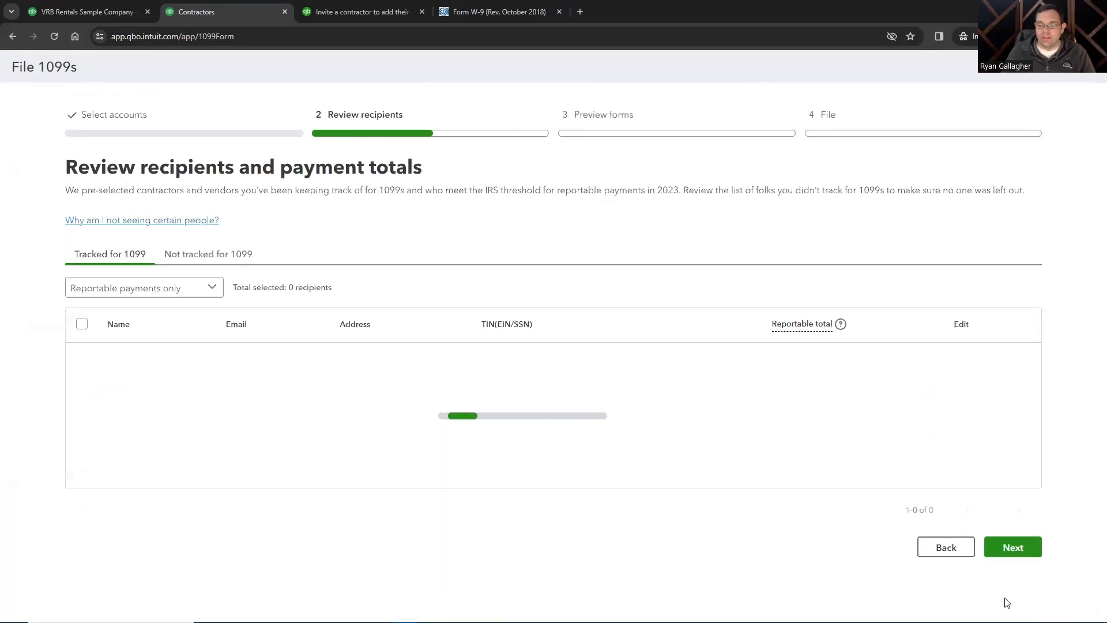